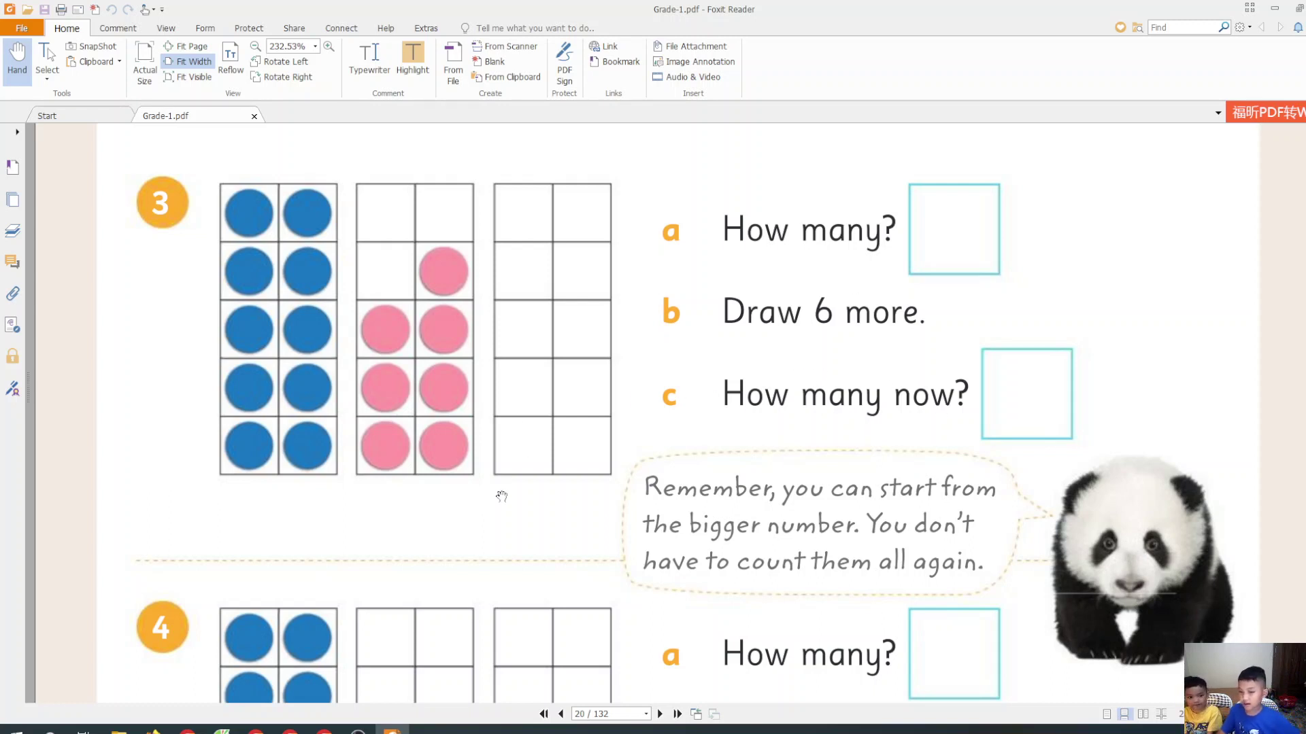
scroll(571, 378, "up", 1)
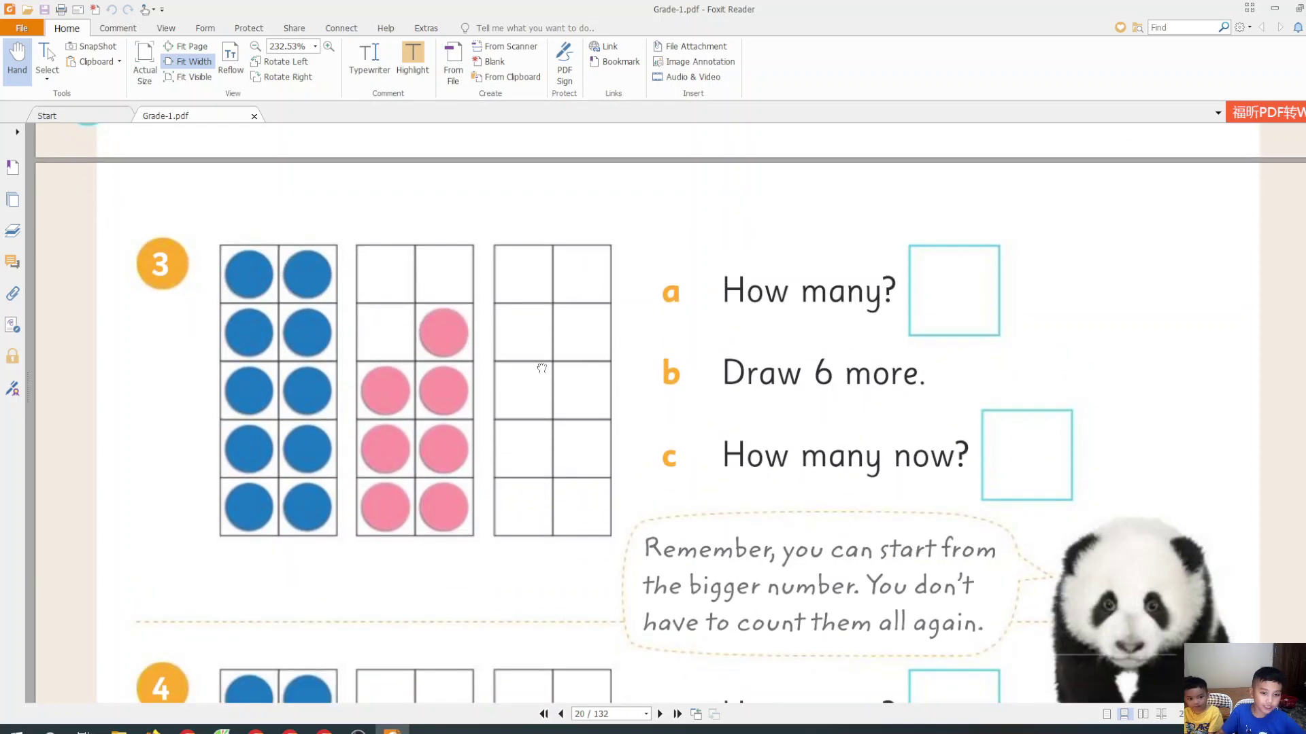
scroll(539, 367, "down", 1)
scroll(538, 323, "up", 2)
scroll(516, 449, "down", 3)
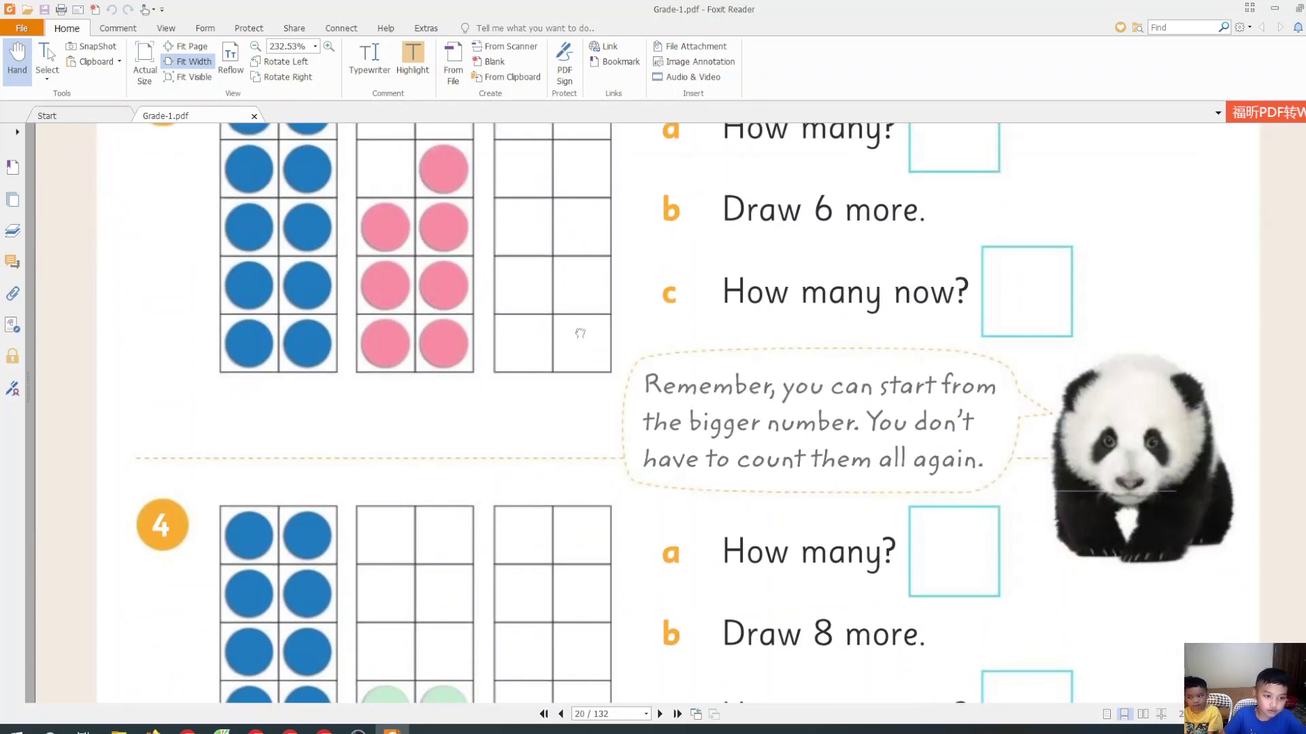
scroll(578, 330, "up", 3)
scroll(571, 461, "up", 5)
scroll(528, 344, "up", 3)
scroll(530, 408, "up", 3)
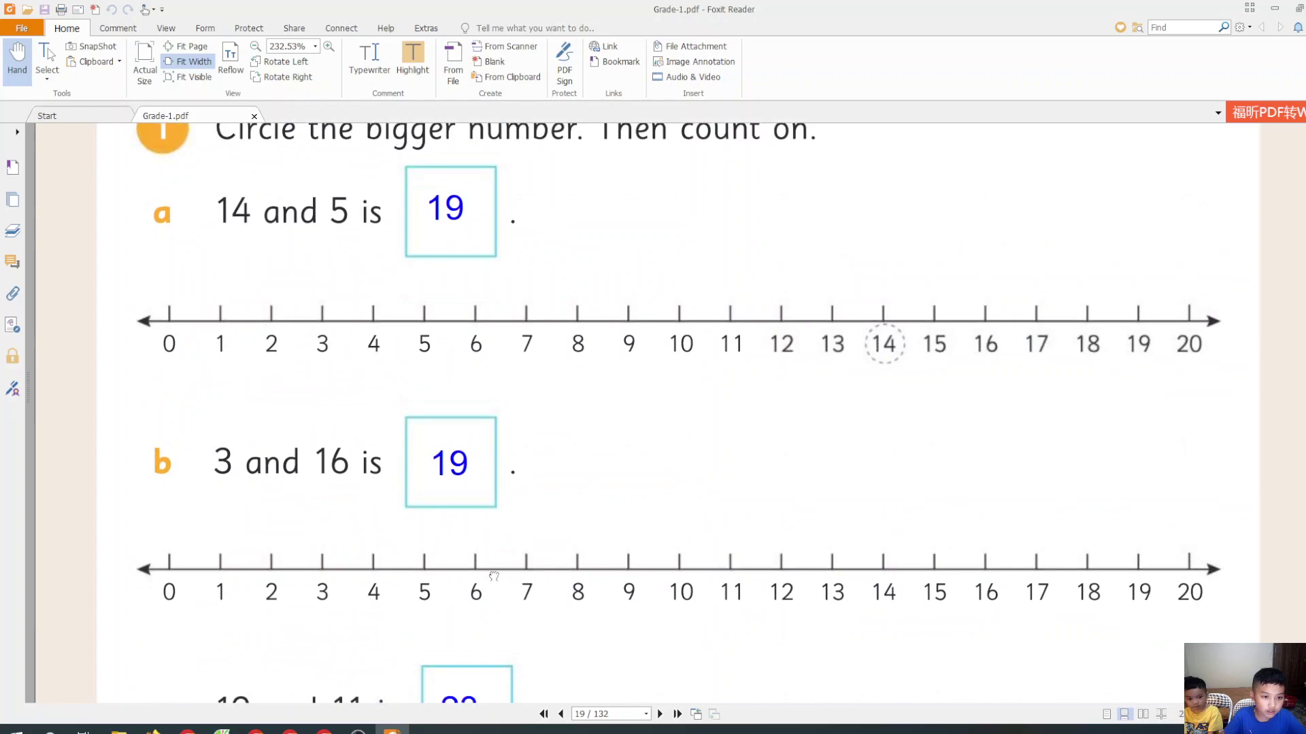
scroll(554, 496, "down", 2)
scroll(718, 214, "down", 3)
scroll(719, 214, "down", 3)
scroll(825, 204, "down", 3)
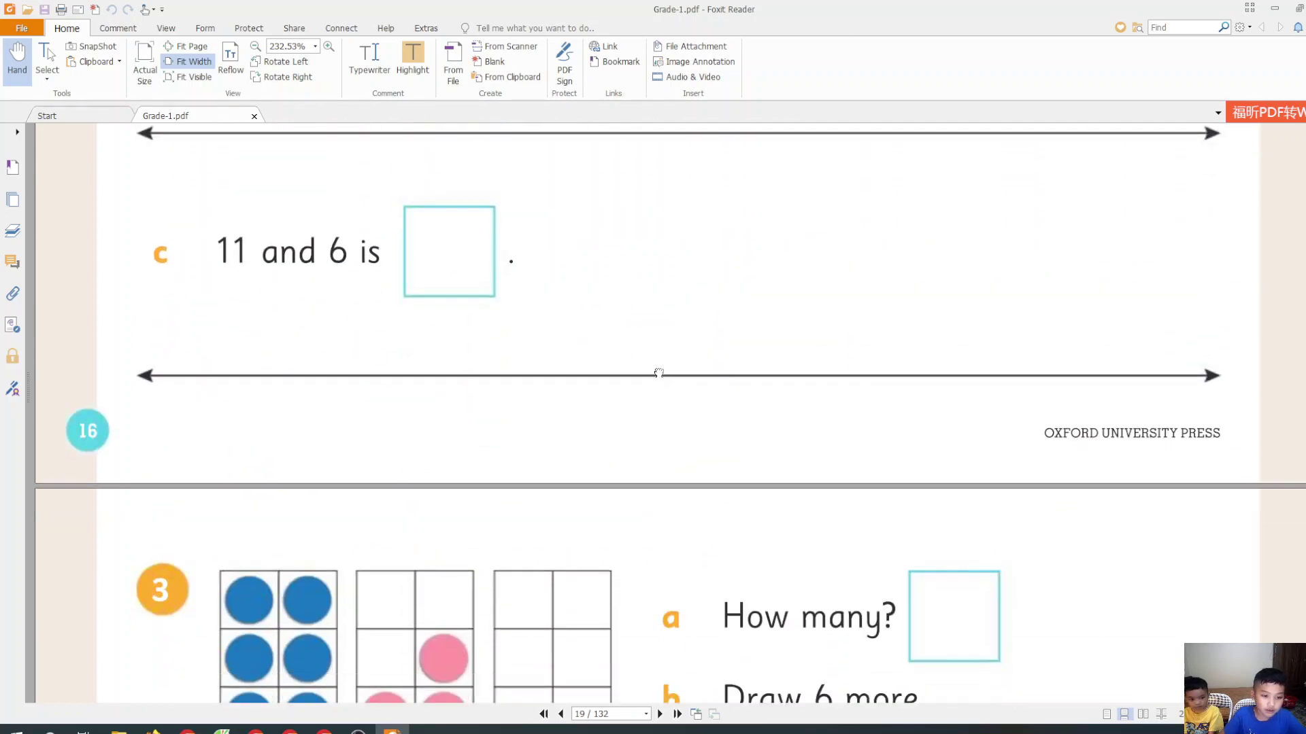
scroll(766, 307, "down", 4)
scroll(675, 517, "up", 2)
scroll(683, 485, "down", 1)
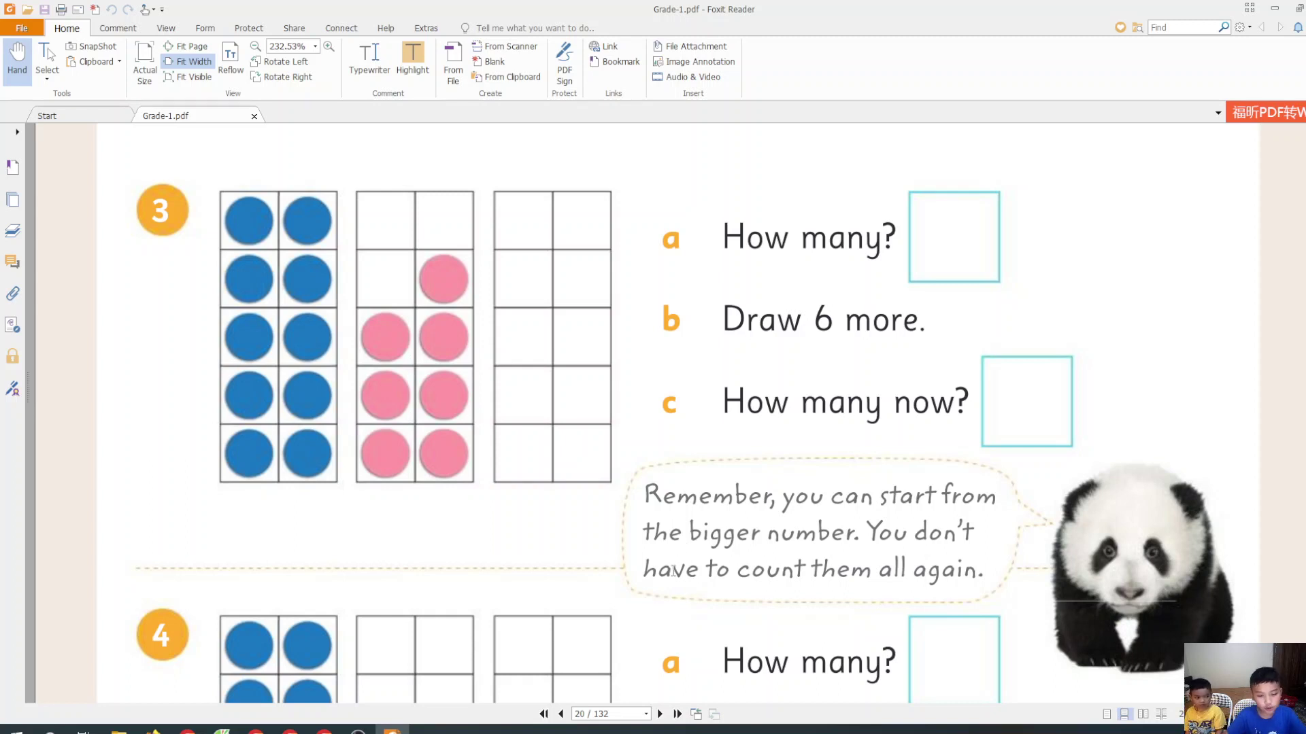
- Type 17 as a Typewriter annotation in exercise 3a's How many? box
left_click(117, 27)
left_click(209, 60)
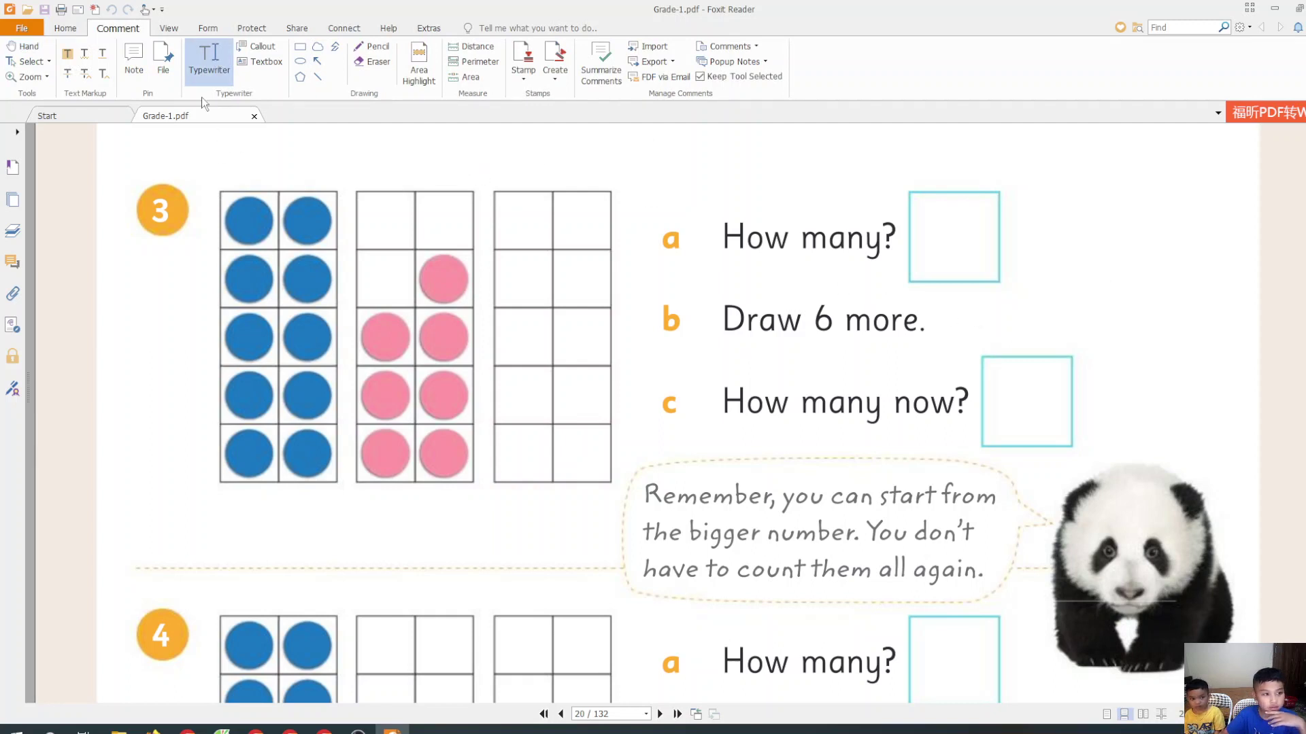
left_click(209, 59)
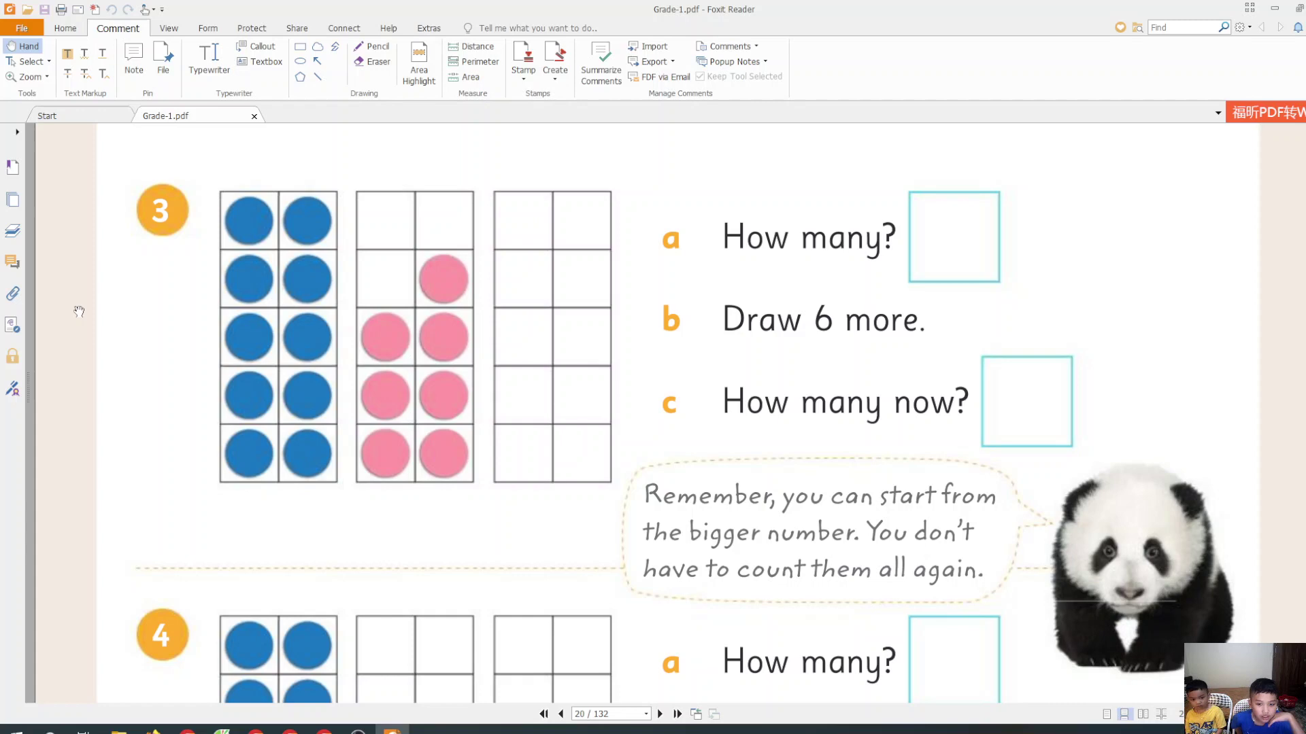
scroll(192, 467, "up", 5)
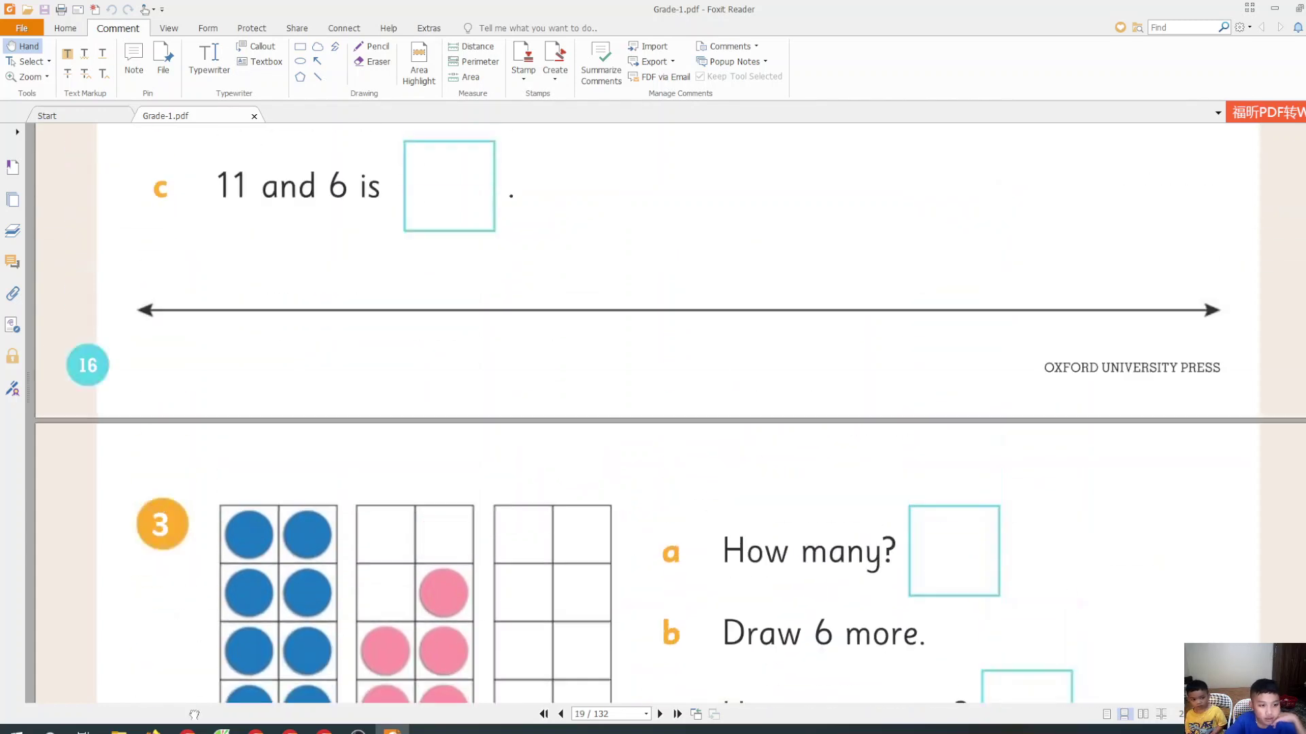
left_click_drag(303, 565, 487, 150)
left_click_drag(487, 433, 486, 483)
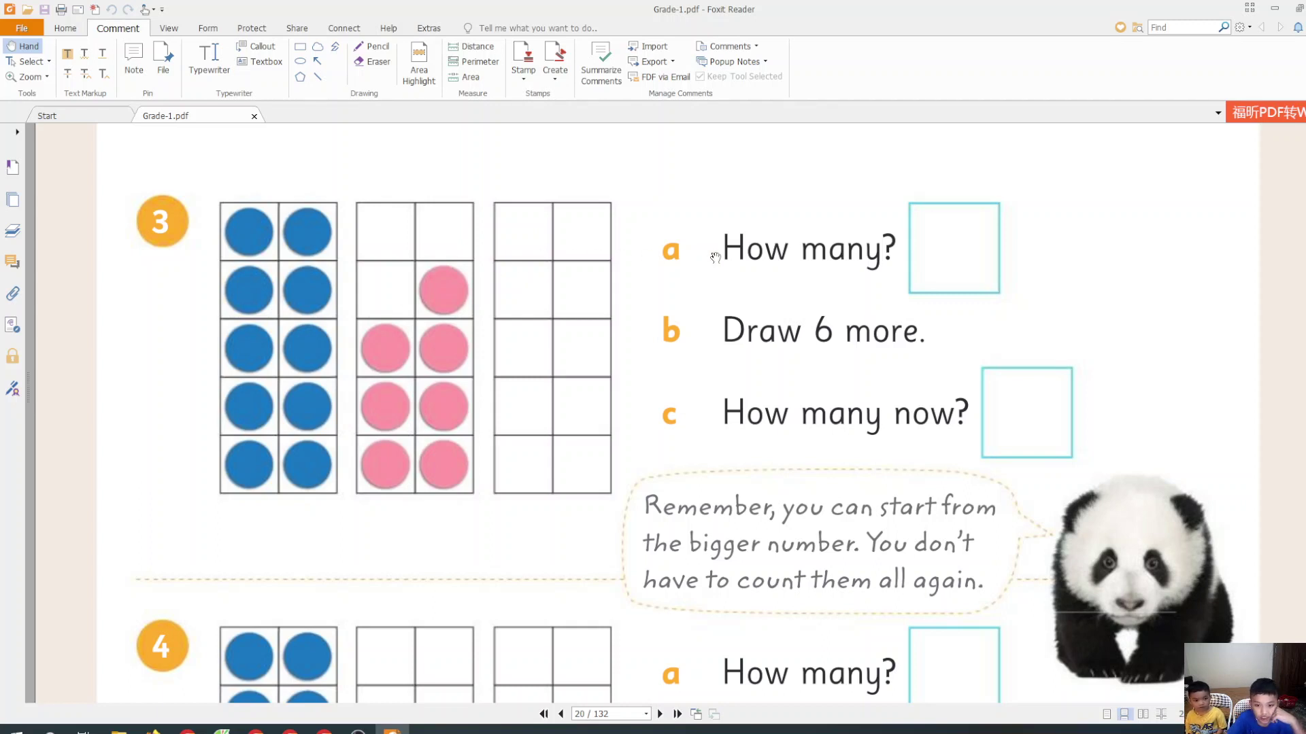
left_click(208, 71)
left_click(940, 246)
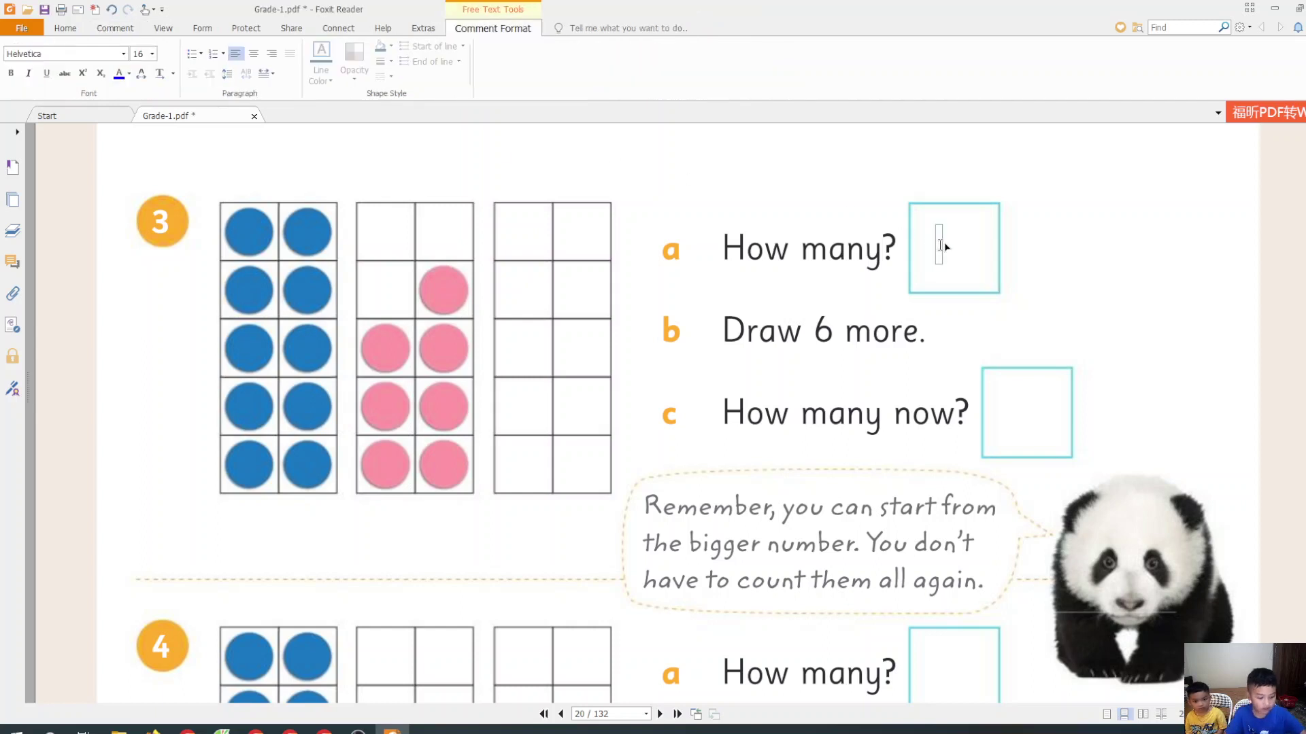
type("17")
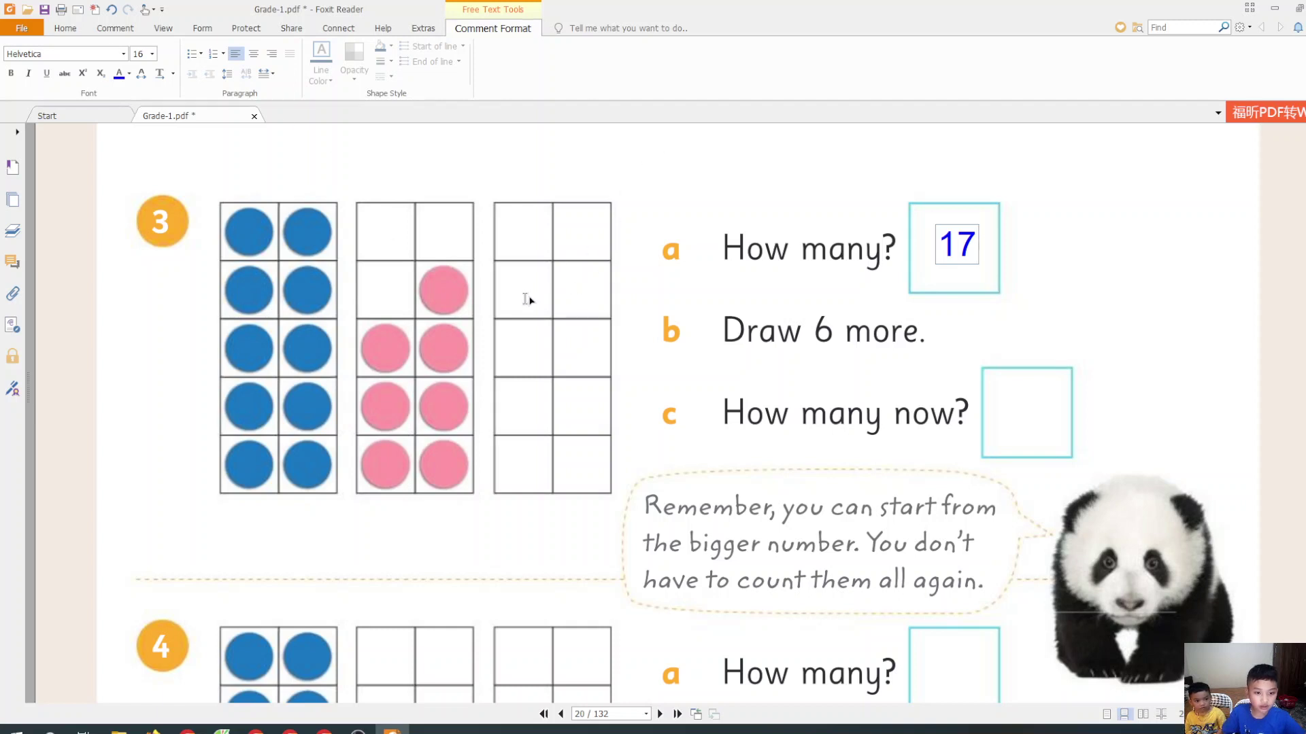
- Area-highlight cells of exercise 3's empty ten-frame in yellow, then type 23 in How many now?
left_click(115, 28)
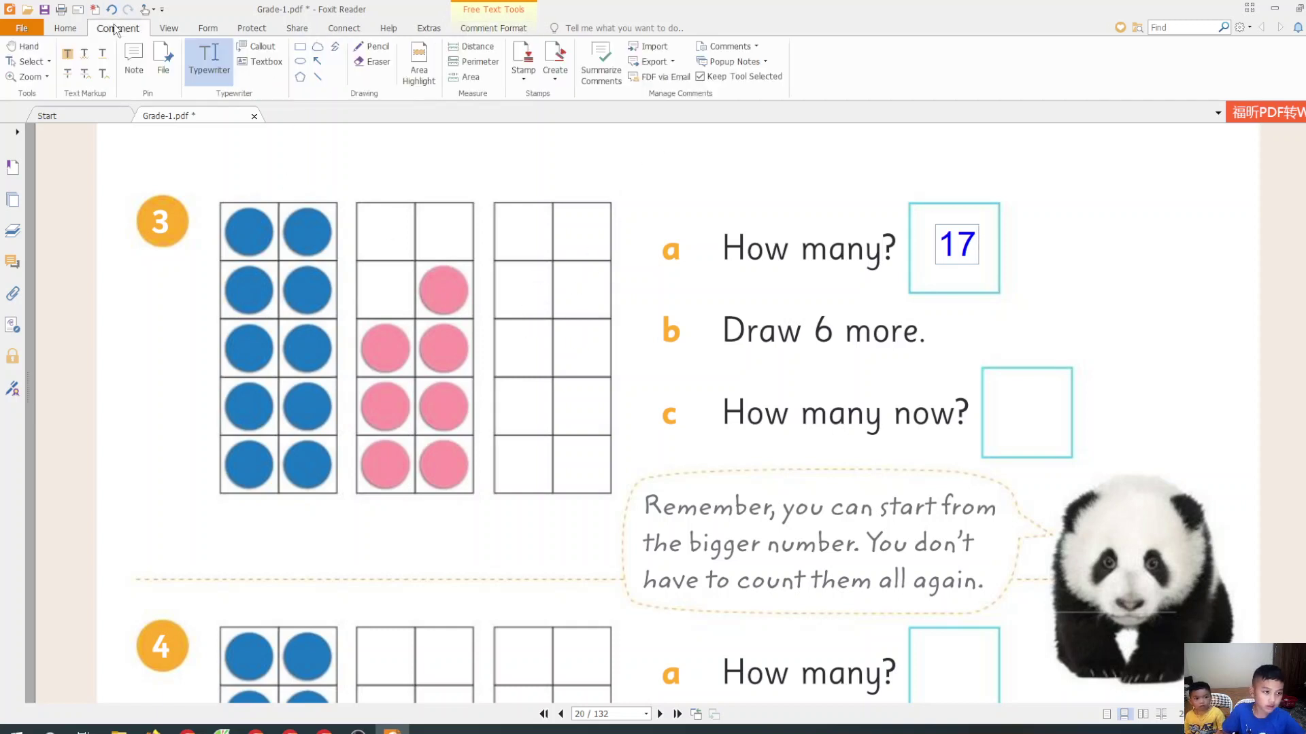
left_click(420, 68)
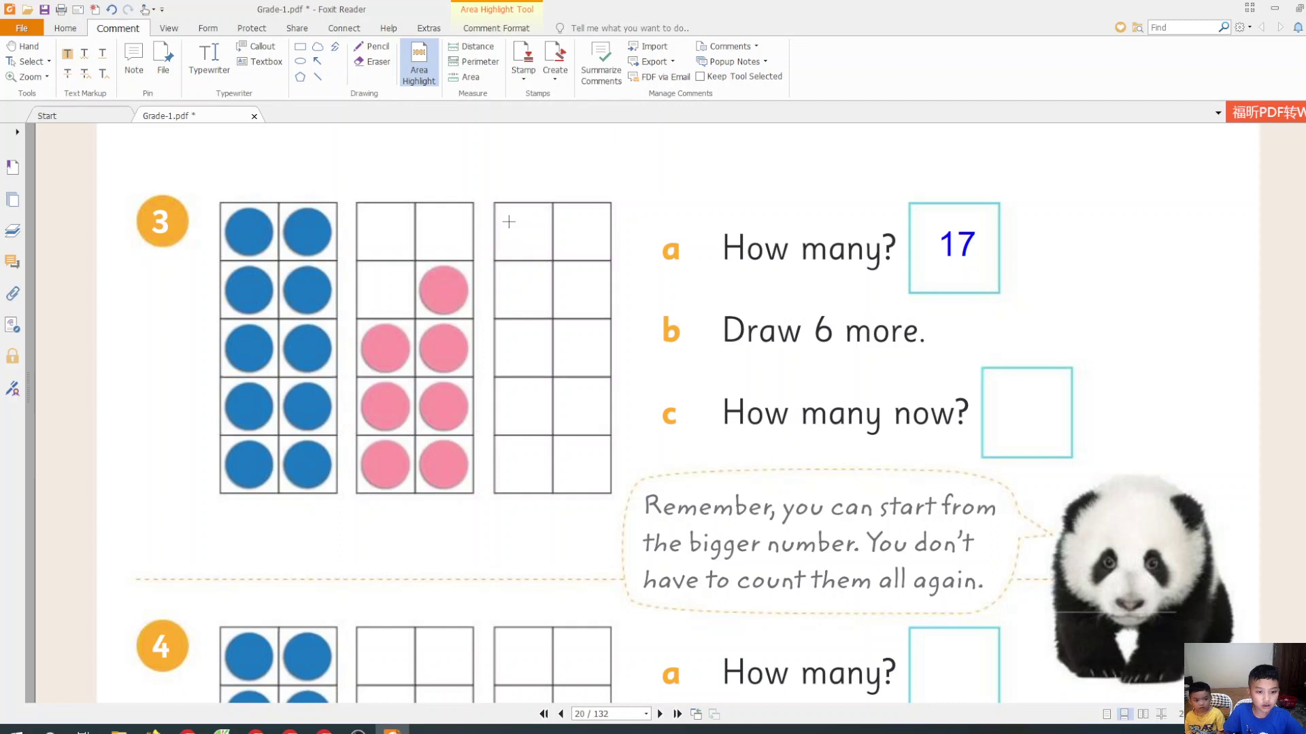
mouse_move(509, 222)
left_mouse_down()
mouse_move(543, 255)
mouse_move(599, 259)
left_mouse_up()
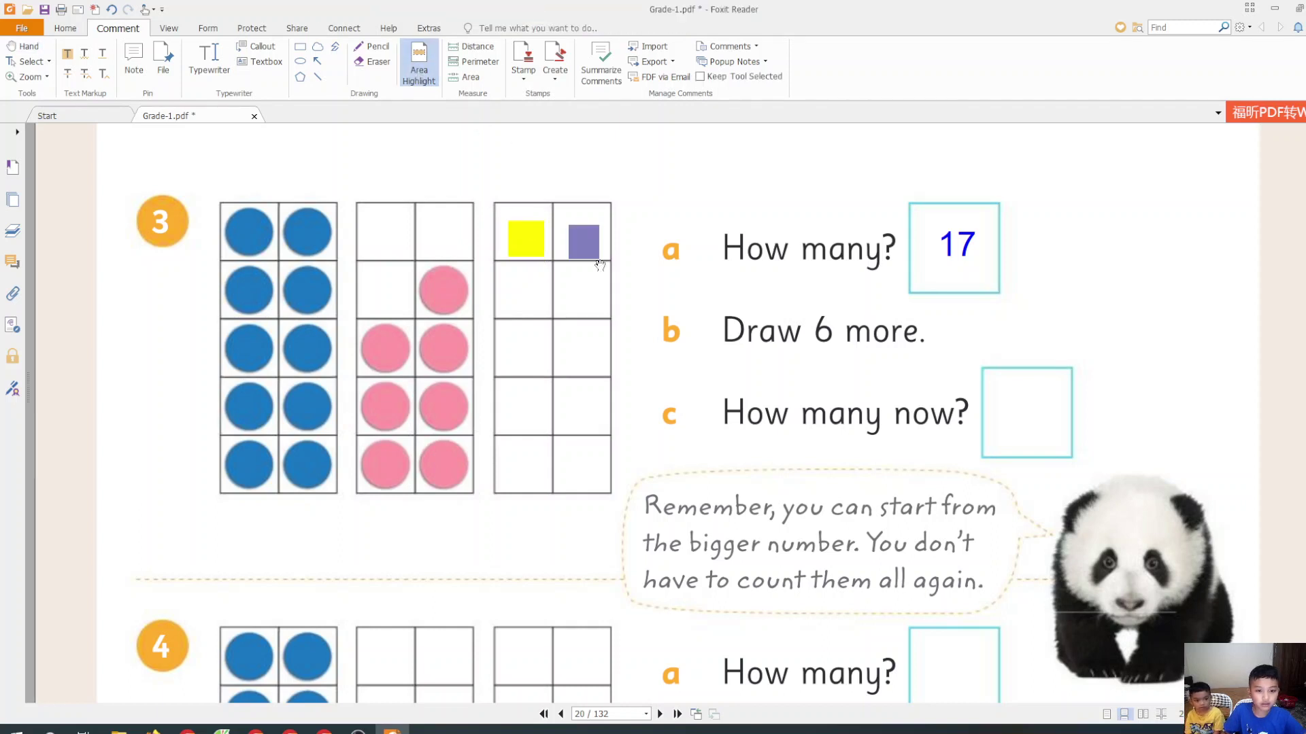
mouse_move(504, 287)
left_mouse_down()
mouse_move(540, 315)
mouse_move(598, 314)
left_mouse_up()
key("Escape")
left_click(426, 50)
left_click(420, 63)
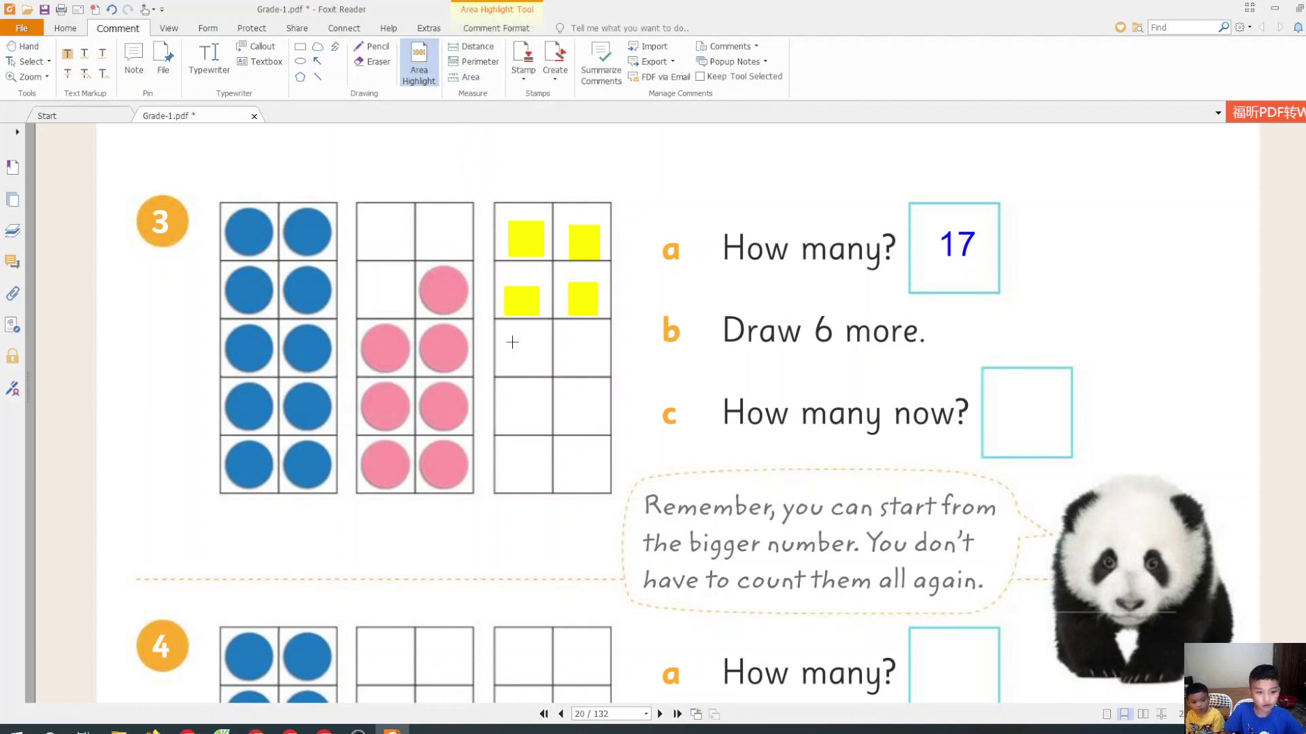
left_click_drag(512, 342, 538, 376)
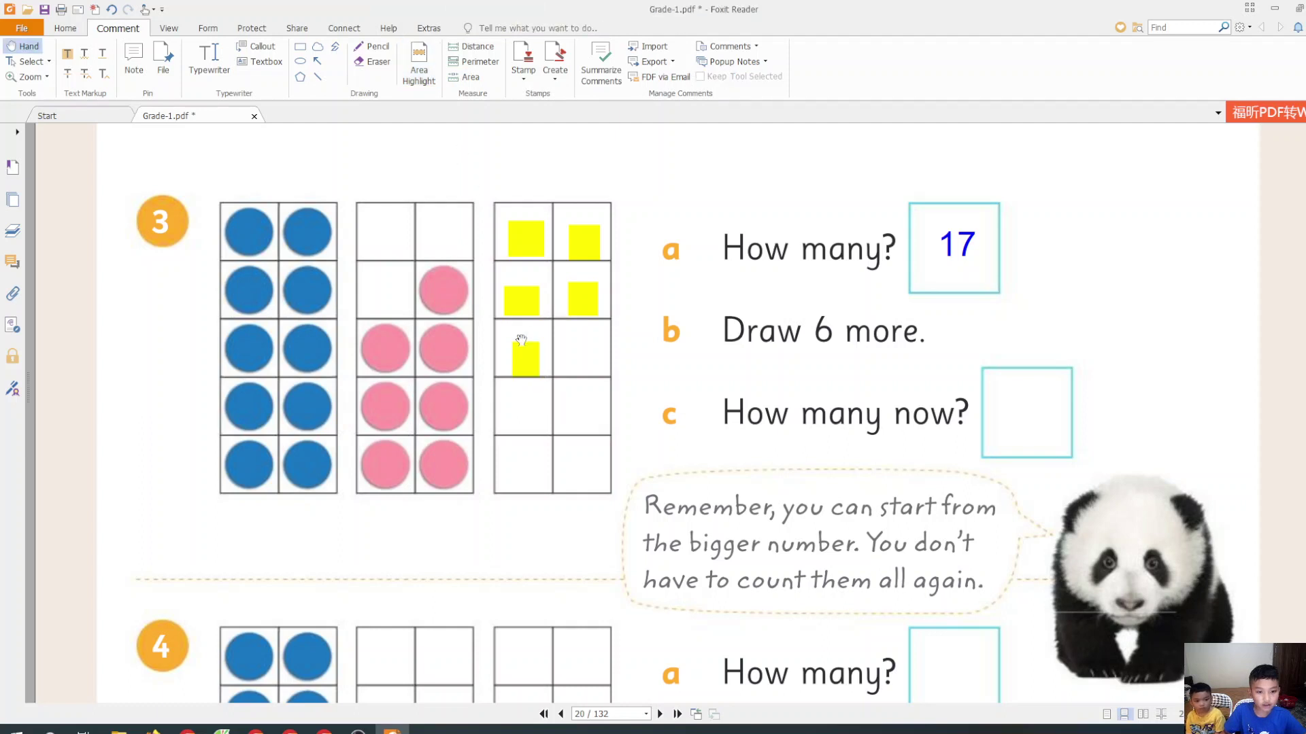
left_click(418, 68)
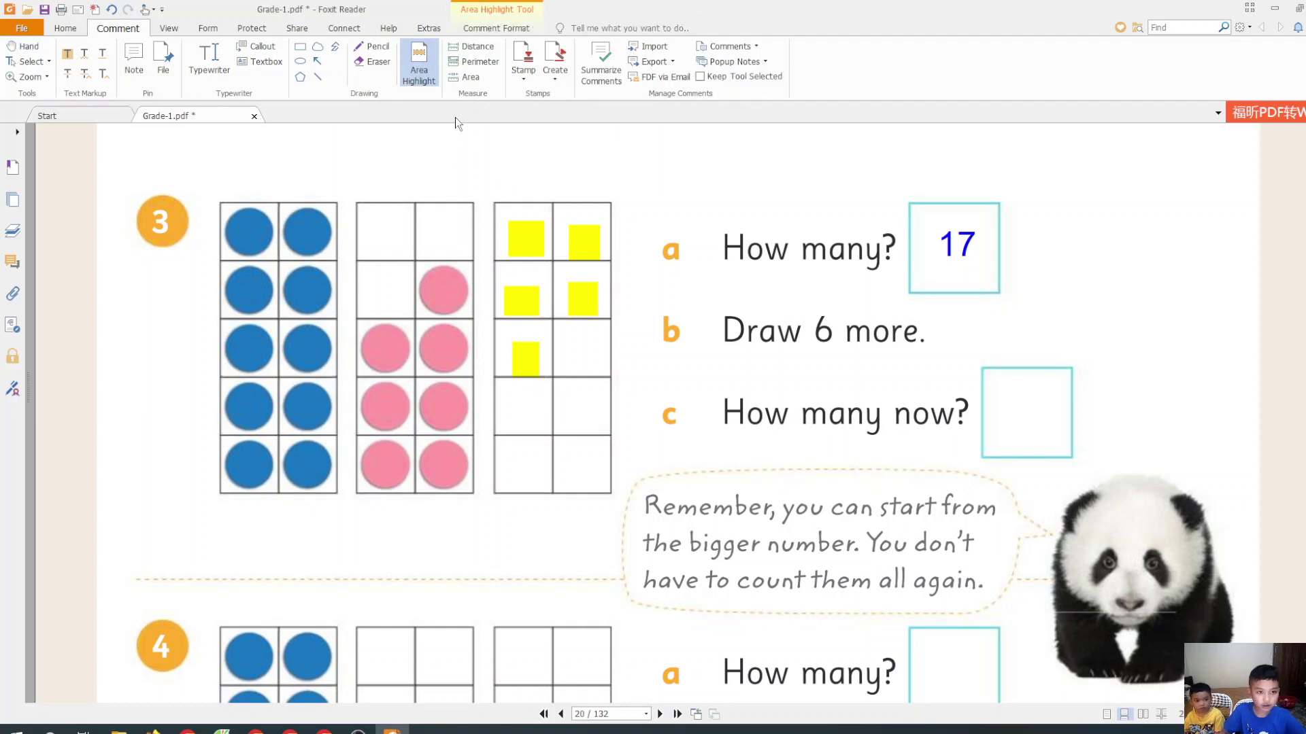
left_click_drag(574, 337, 602, 377)
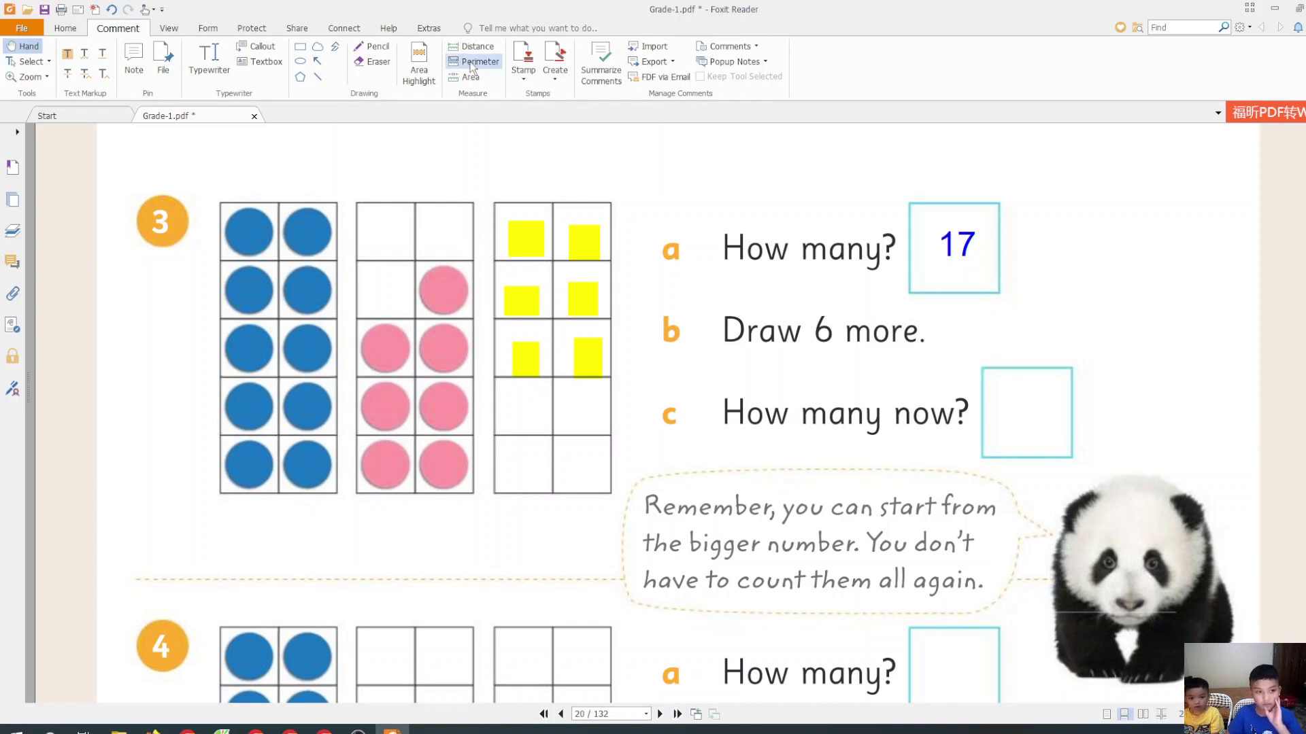
left_click(211, 61)
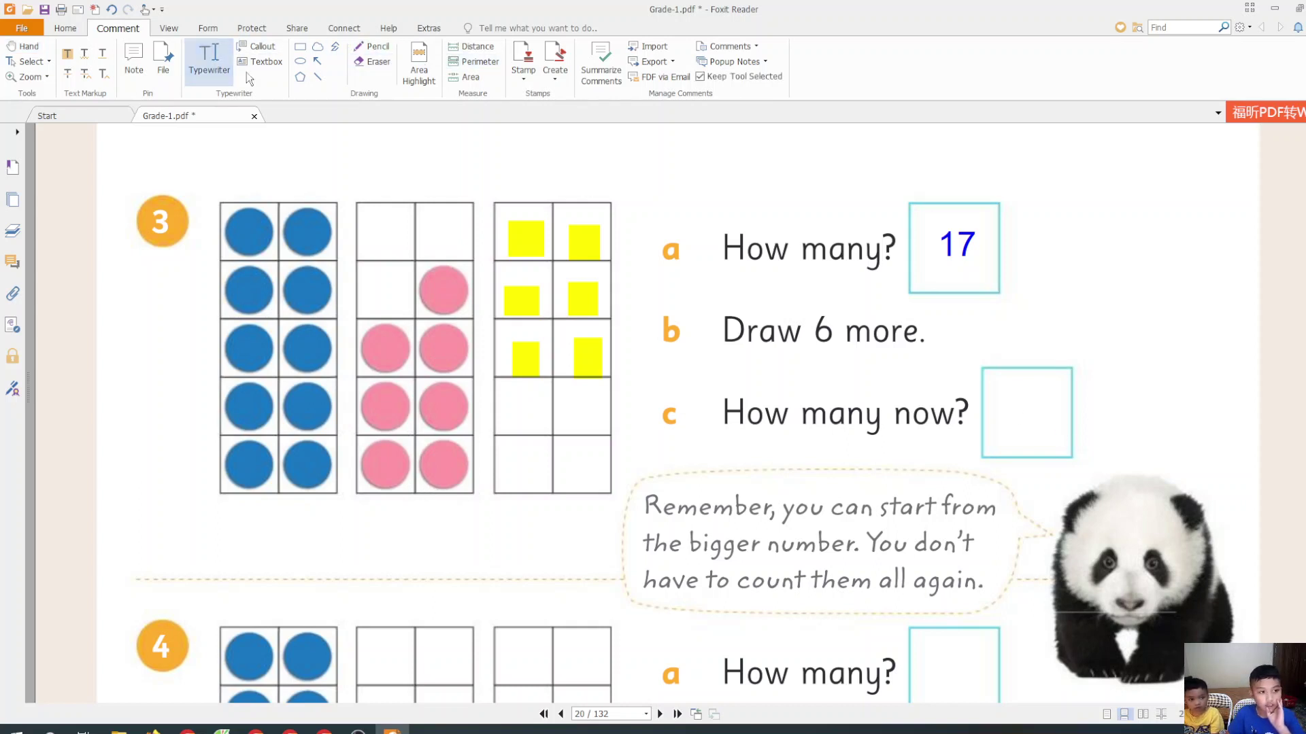
left_click(1017, 413)
type("23")
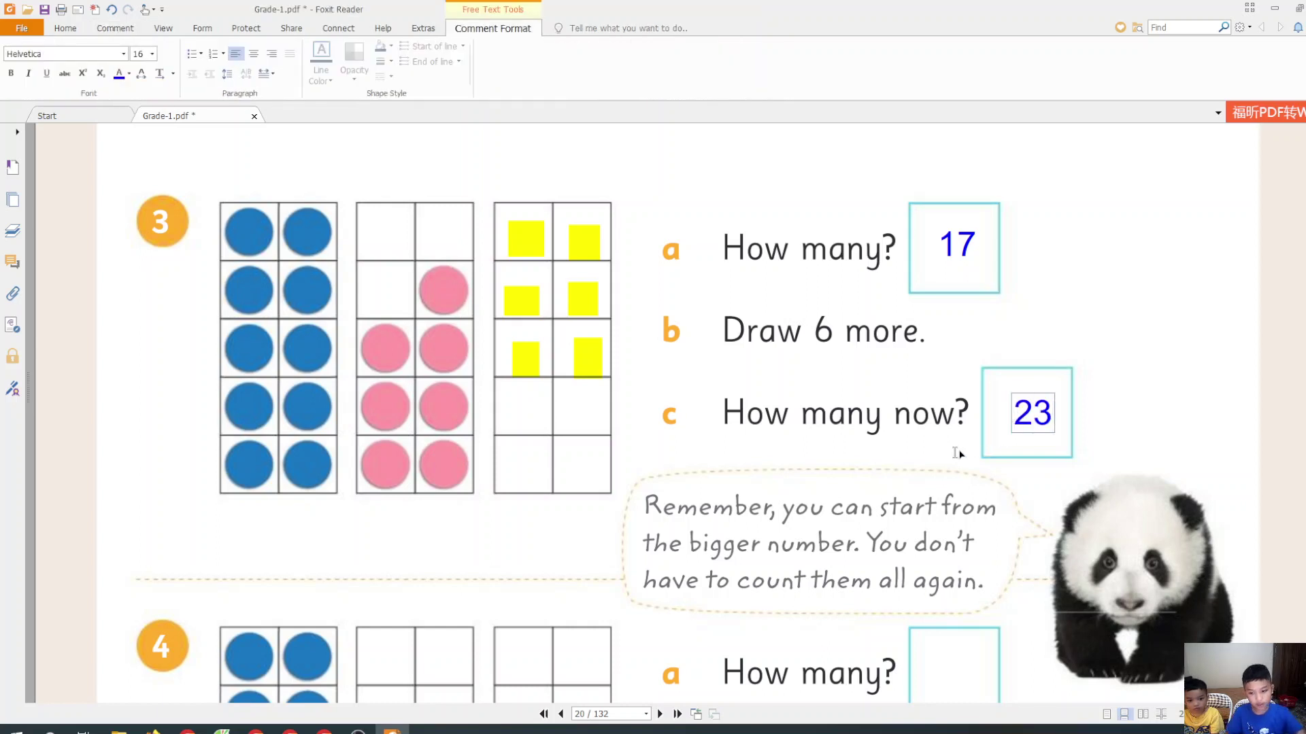
scroll(1068, 299, "down", 5)
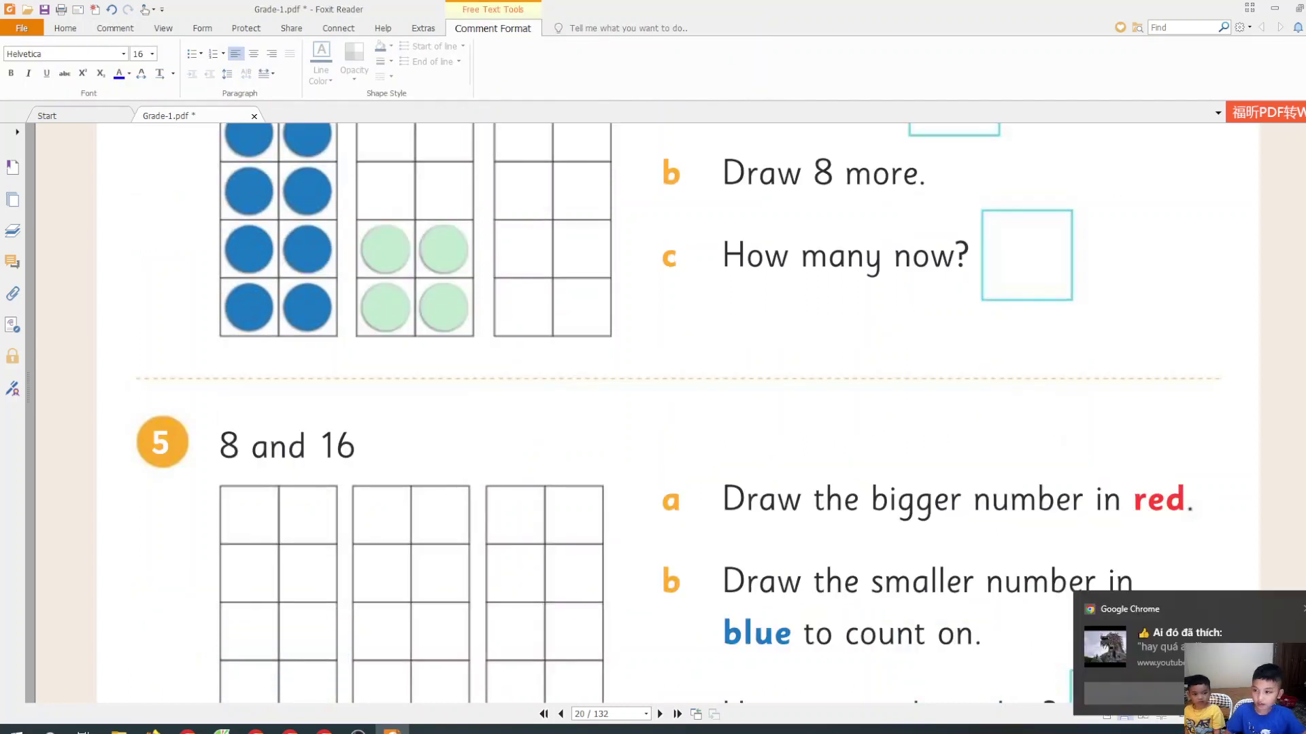
scroll(654, 413, "up", 2)
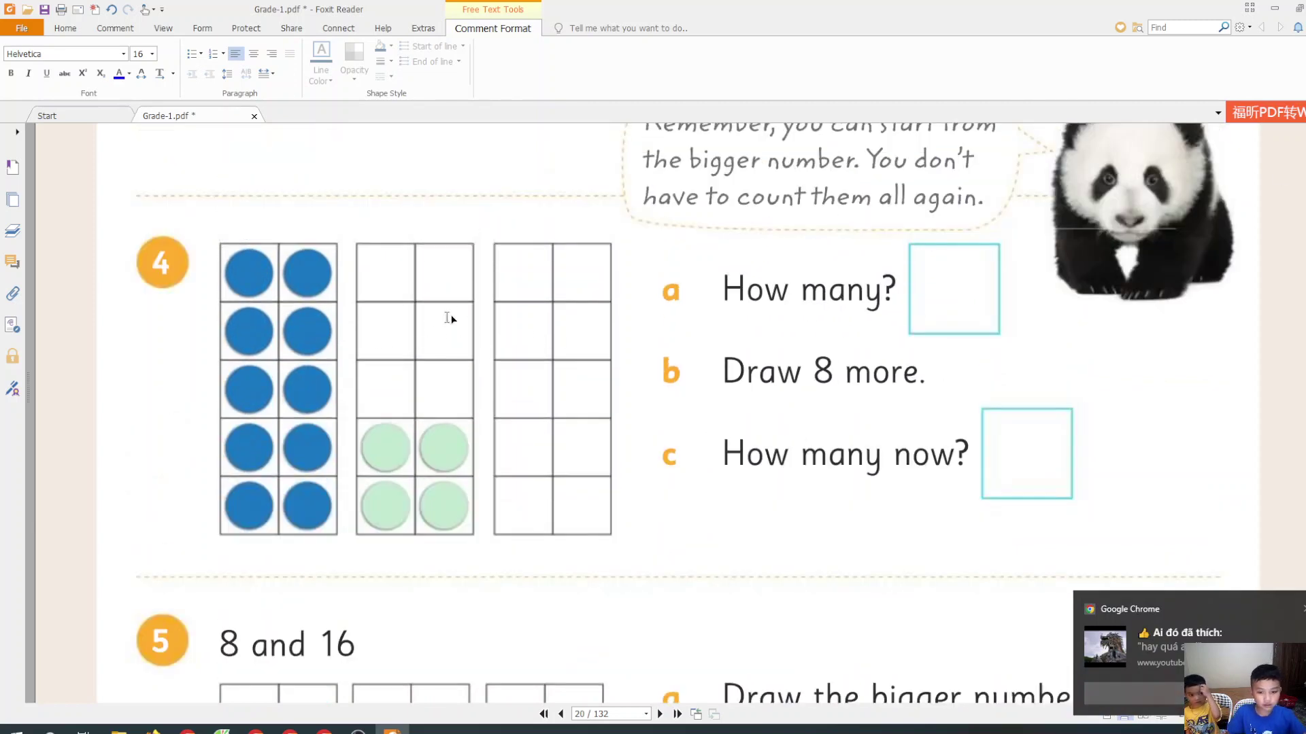
- Type 14 into exercise 4's How many? box with the Typewriter
left_click(947, 288)
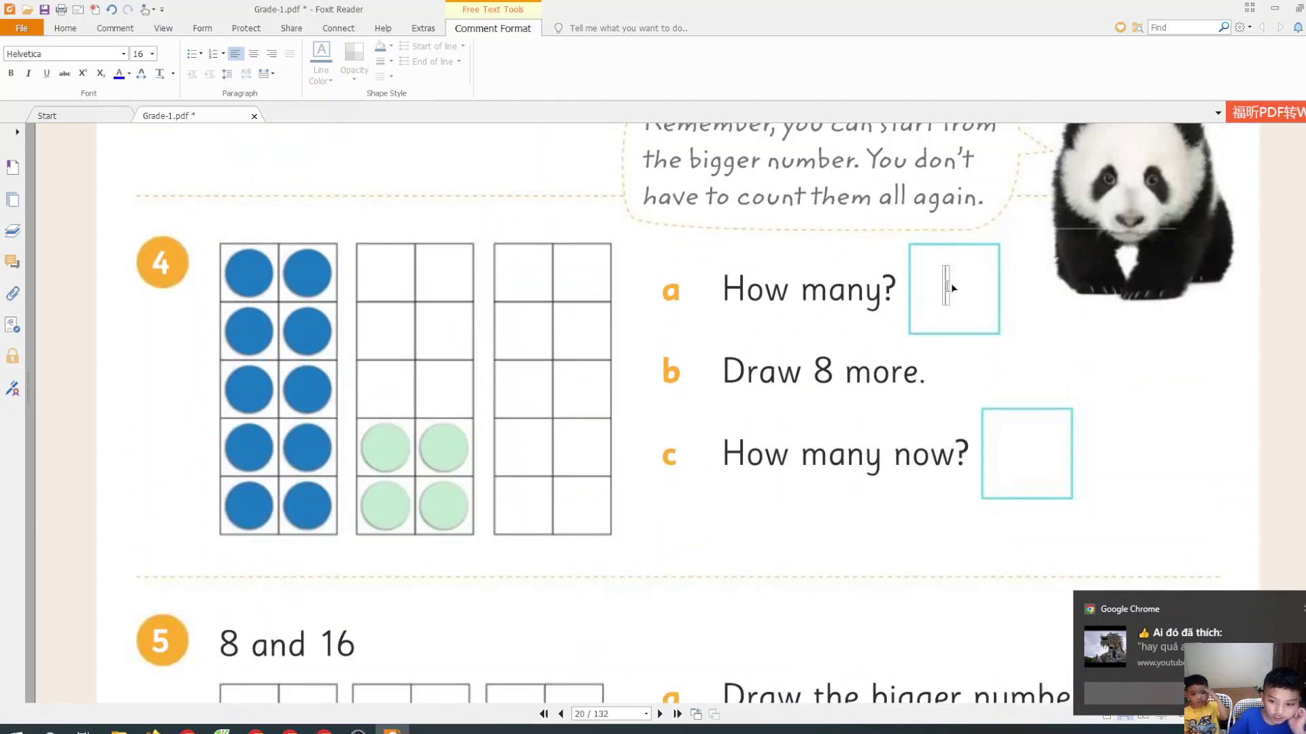
type("1")
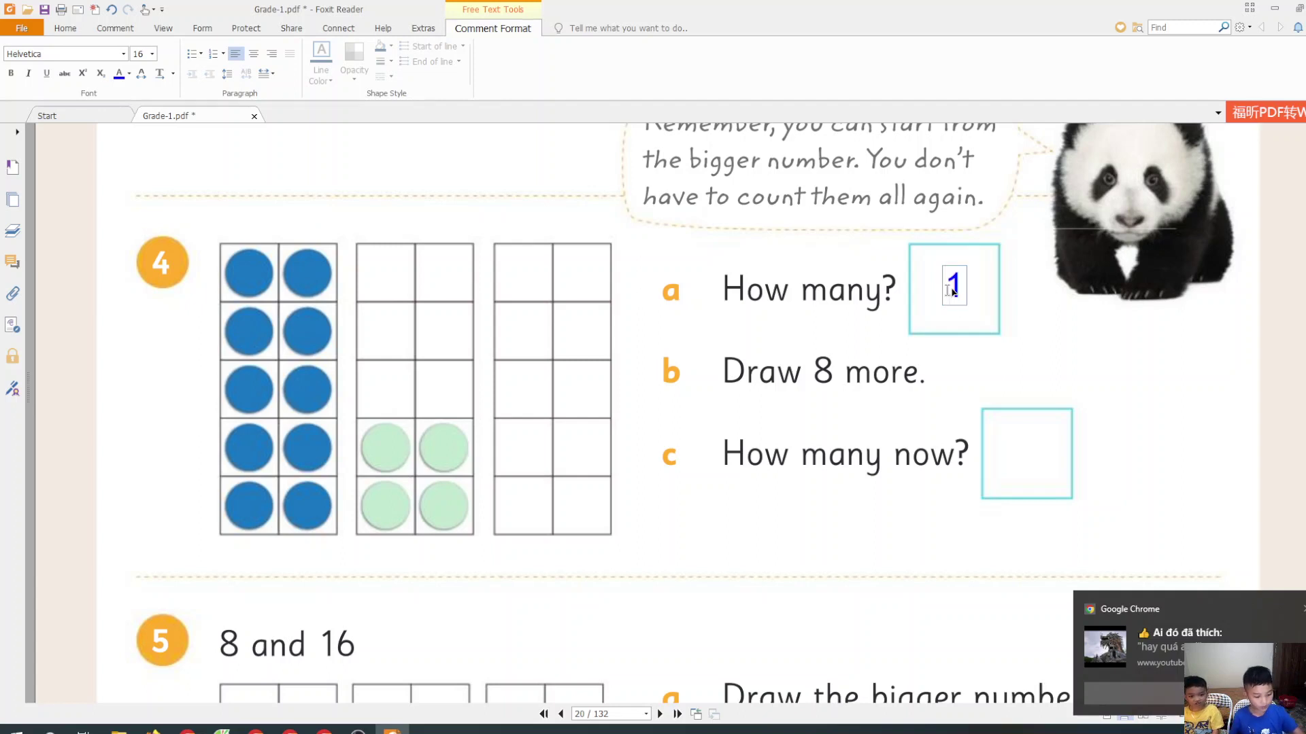
type("4")
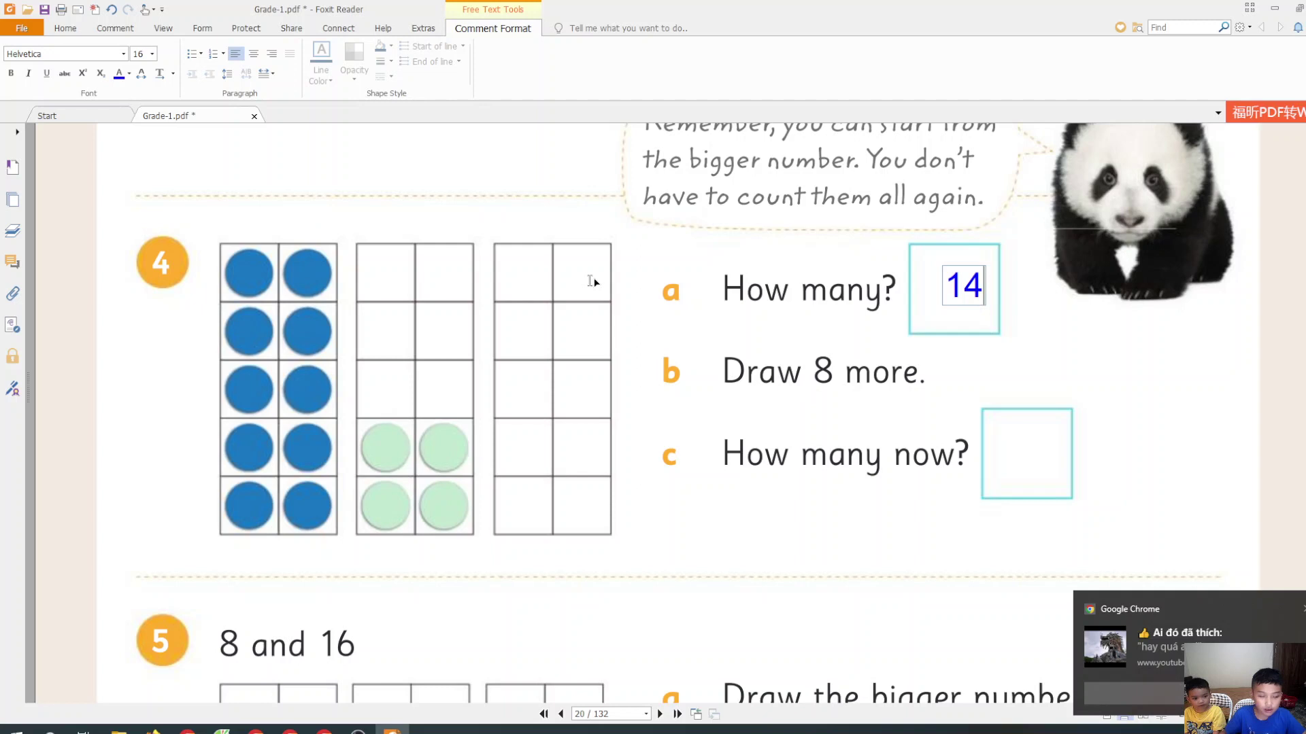
- Draw yellow area highlights over the middle frame's third-row cells and the right frame's top cells
left_click(118, 27)
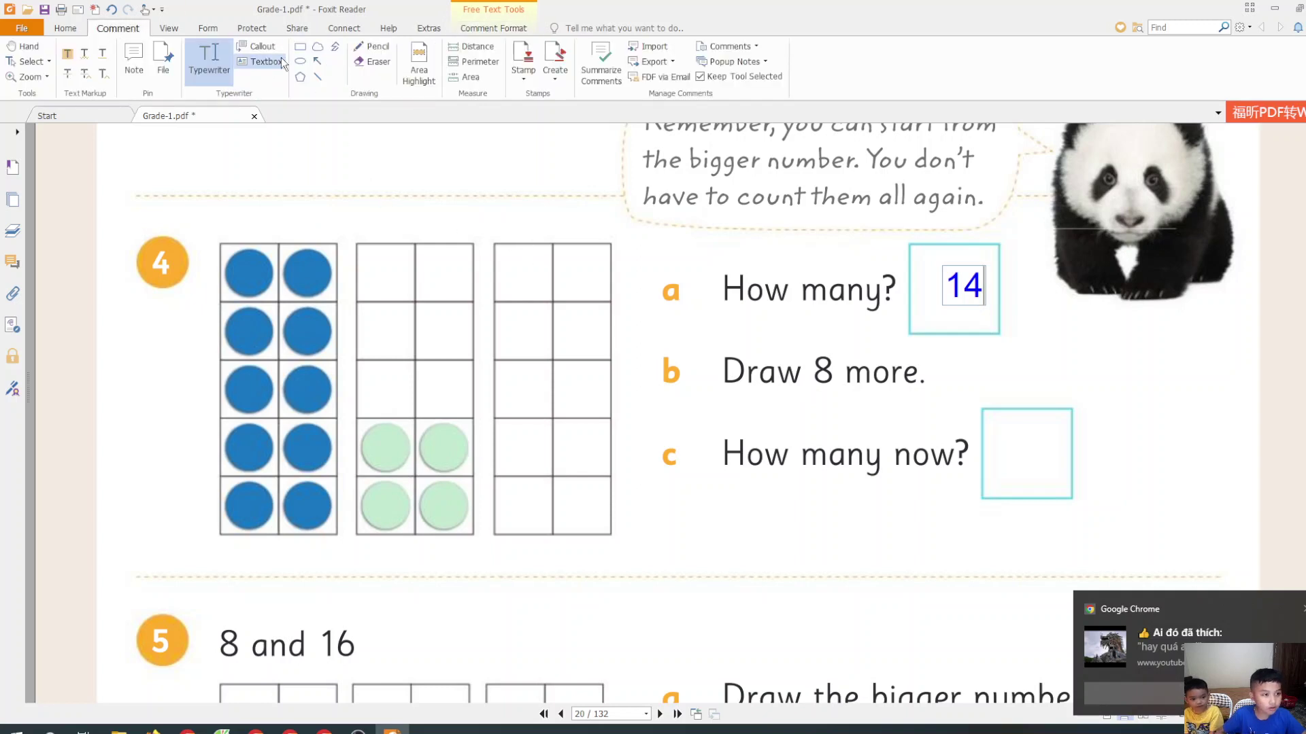
left_click(418, 63)
mouse_move(370, 263)
left_mouse_down()
mouse_move(405, 296)
mouse_move(460, 297)
left_mouse_up()
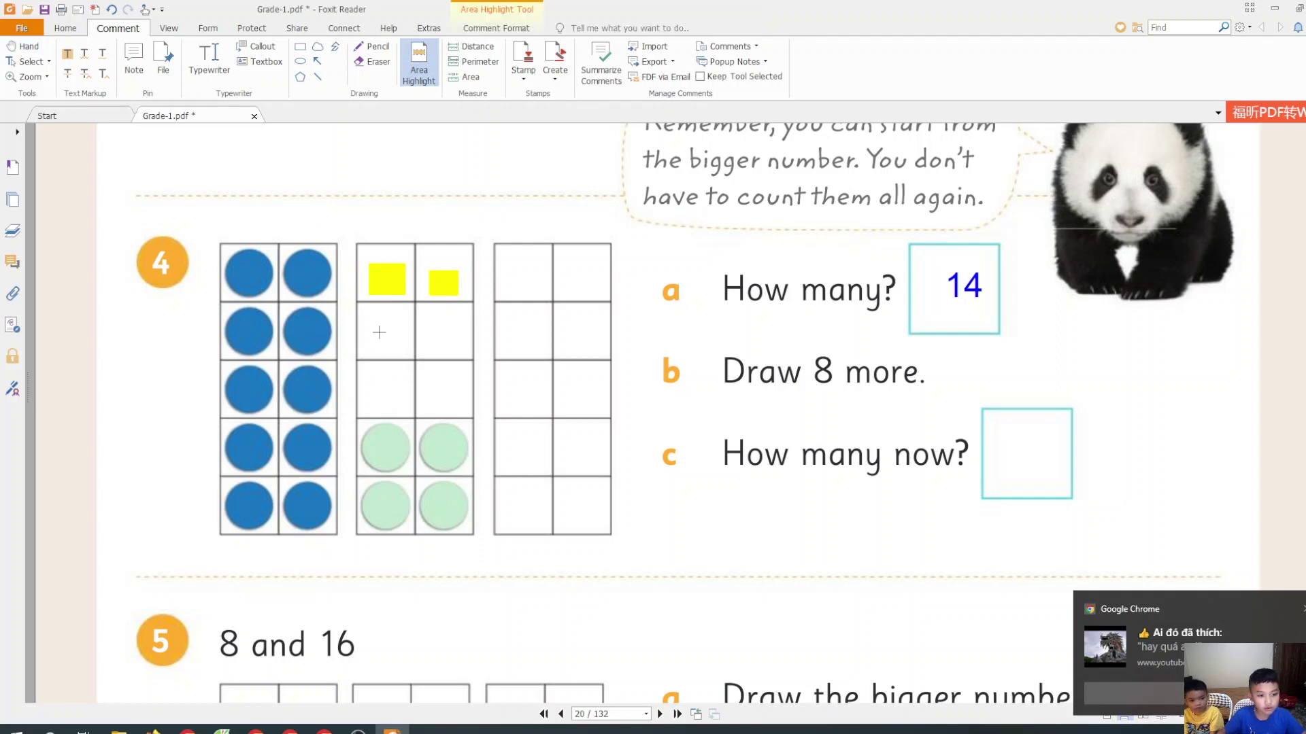
mouse_move(379, 331)
left_mouse_down()
mouse_move(407, 359)
mouse_move(465, 357)
left_mouse_up()
left_click(417, 73)
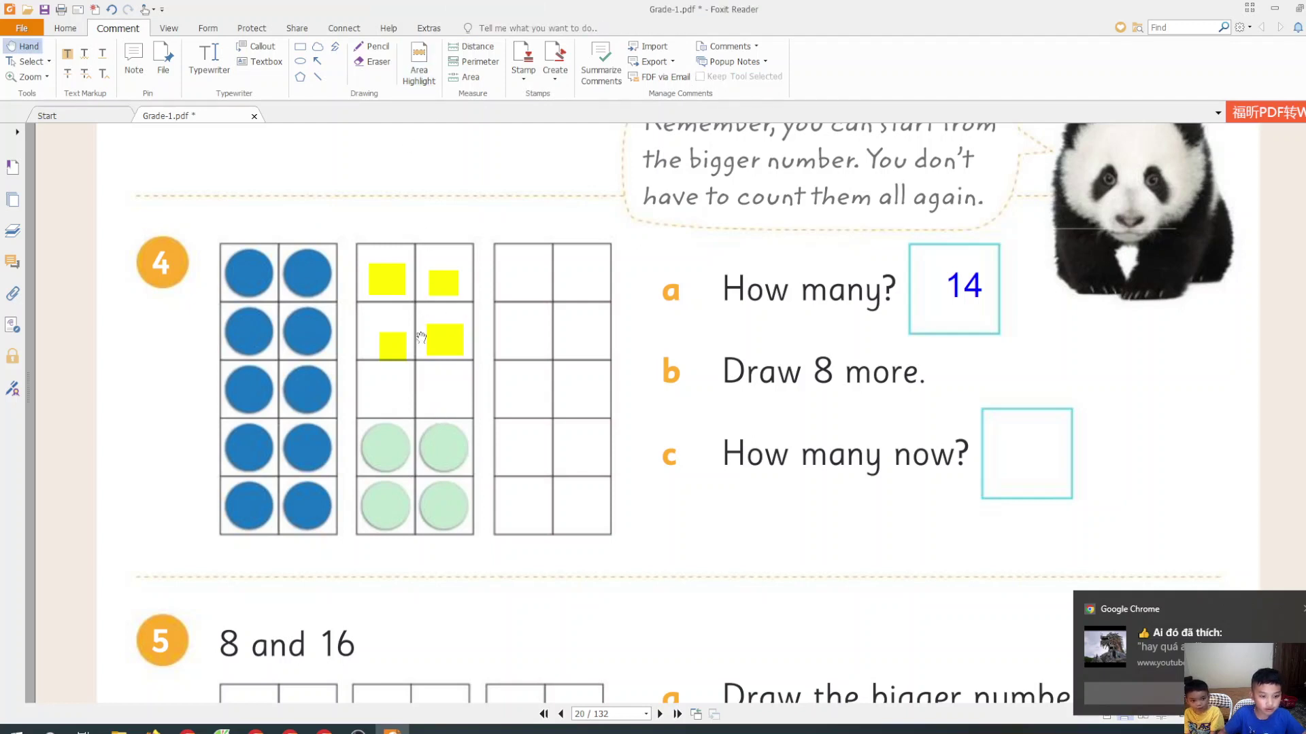
left_click(419, 68)
left_click_drag(431, 382, 460, 415)
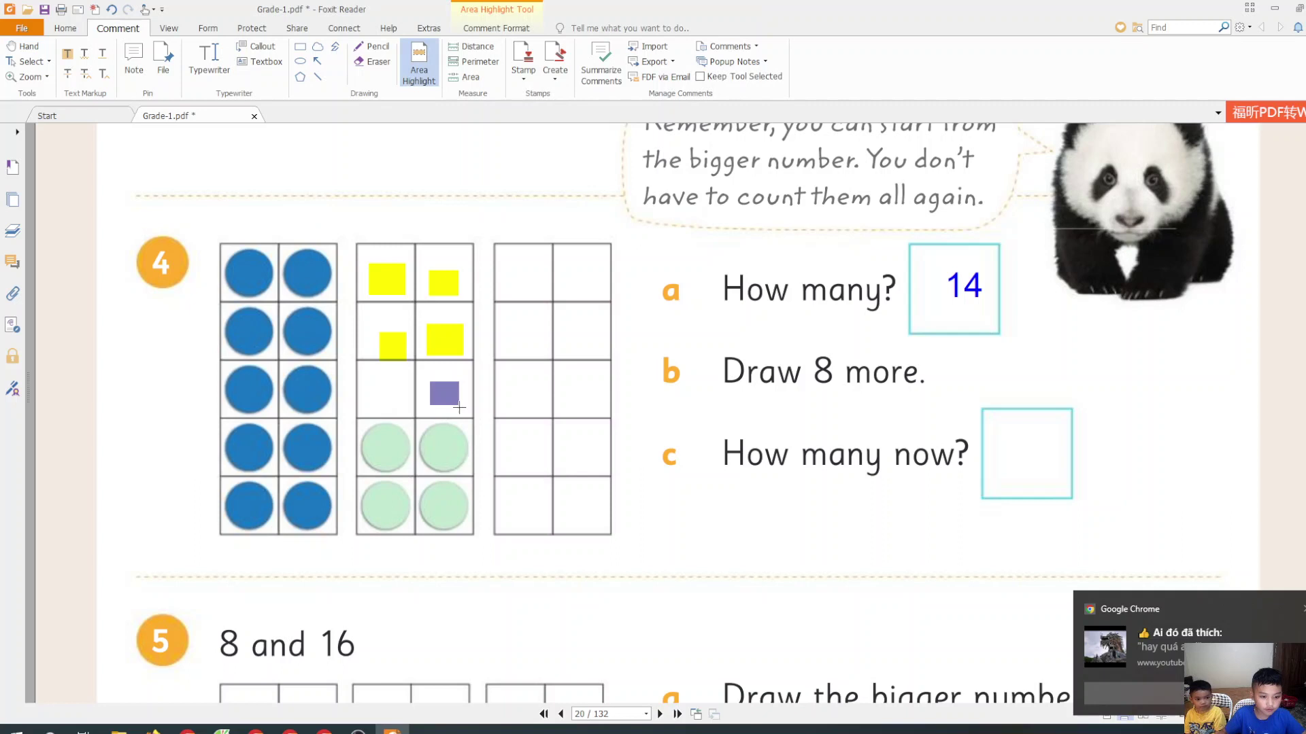
left_click(419, 68)
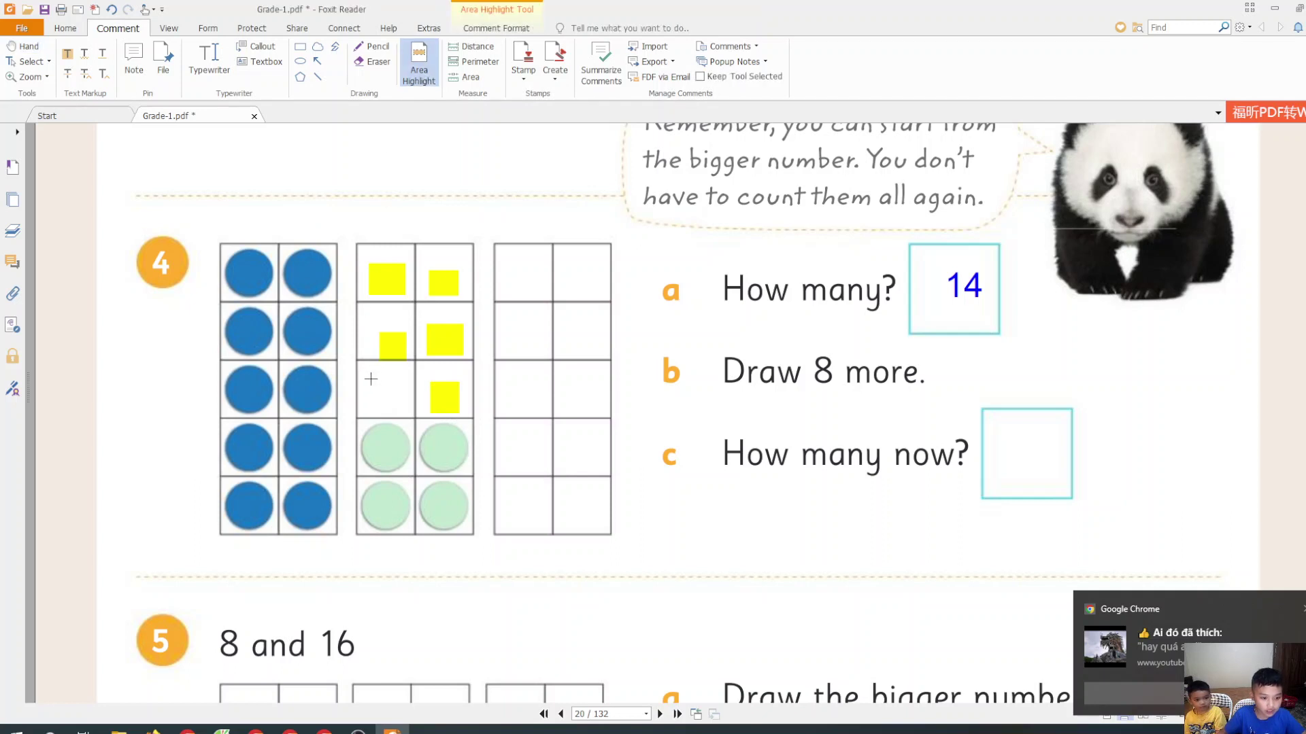
left_click_drag(371, 378, 401, 412)
left_click(418, 68)
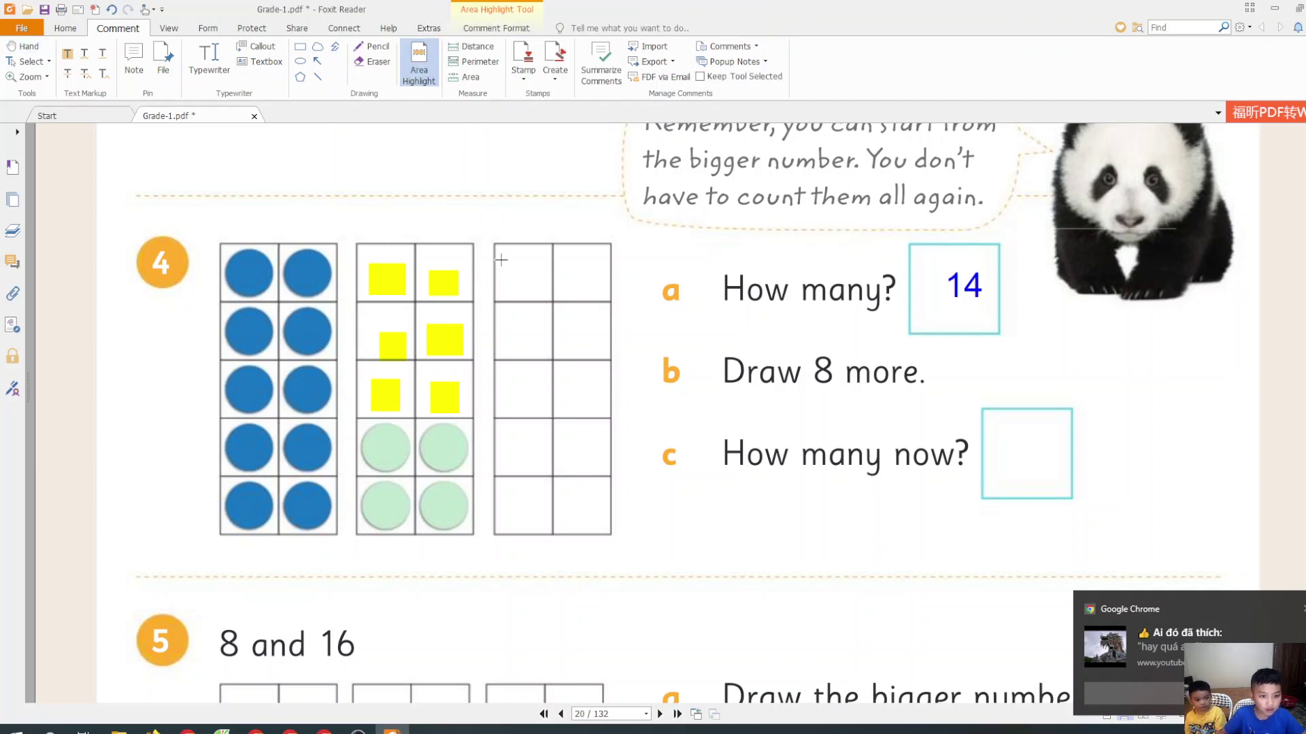
mouse_move(514, 251)
left_mouse_down()
mouse_move(547, 296)
mouse_move(598, 301)
left_mouse_up()
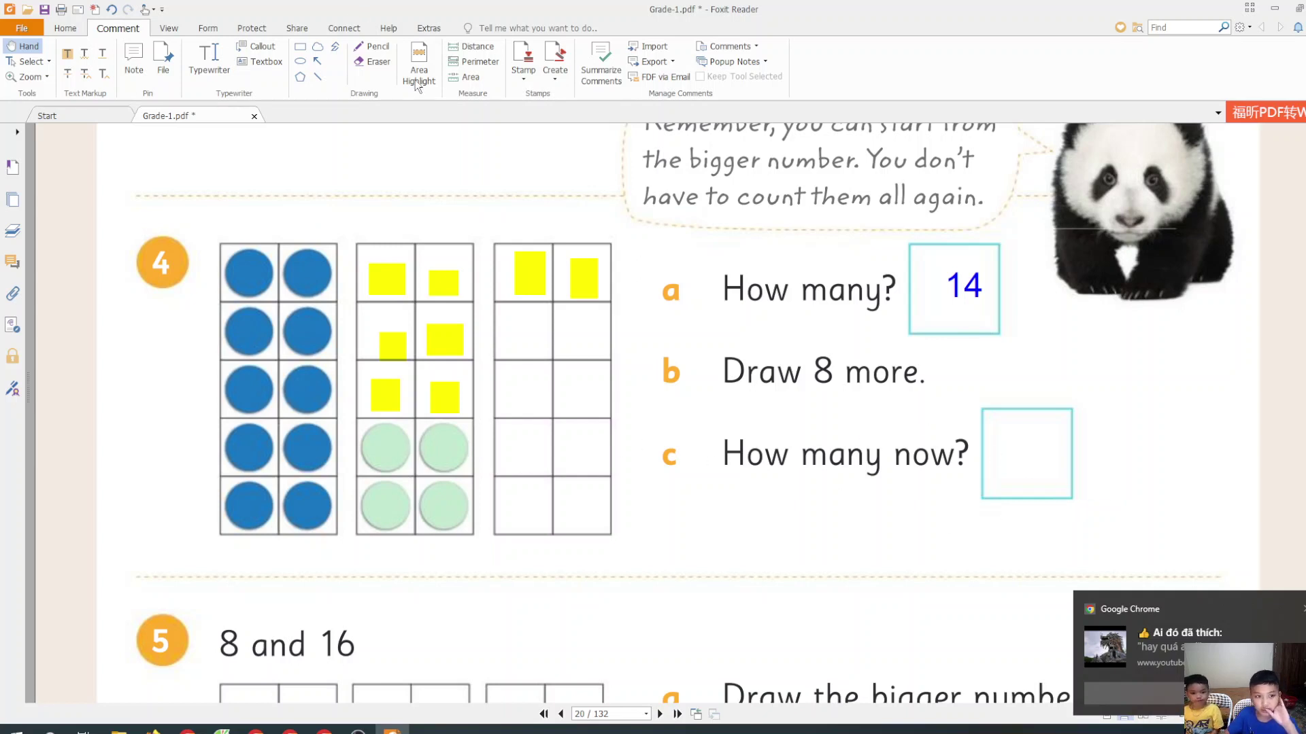
- Type 22 into exercise 4c's How many now? box with the Typewriter
left_click(209, 61)
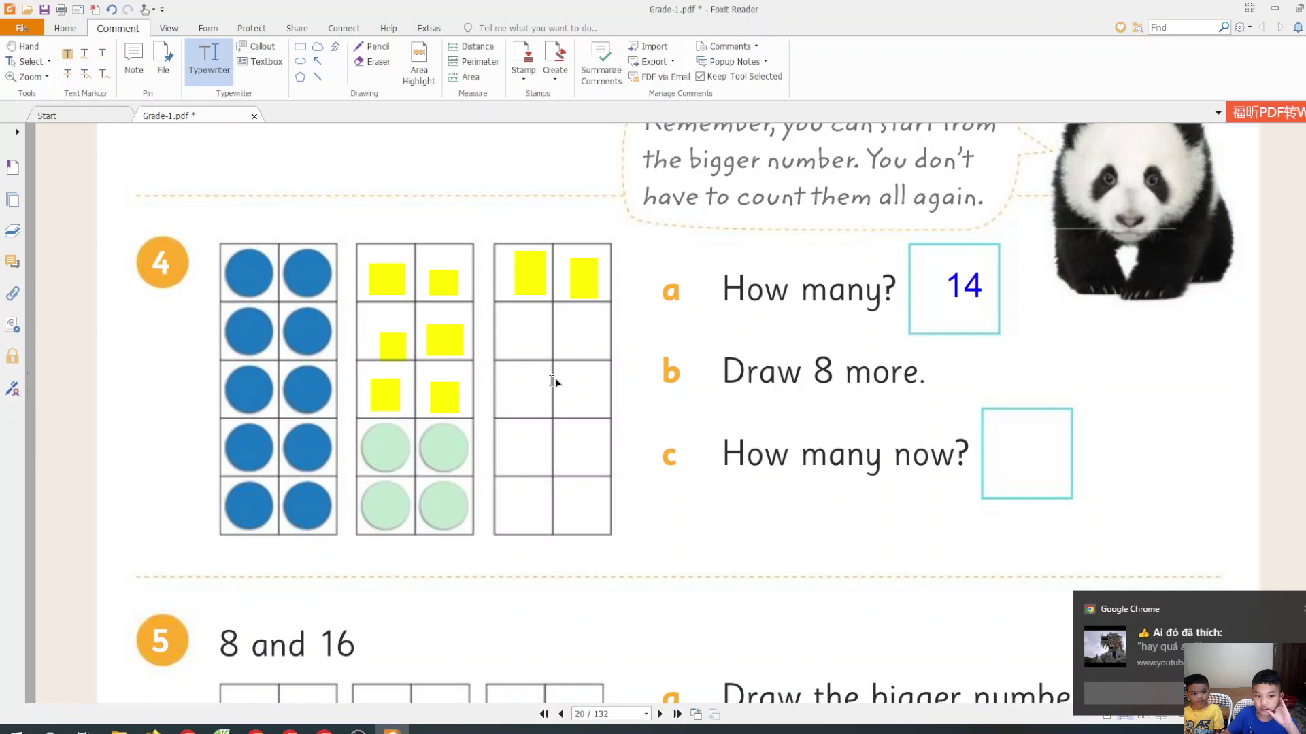
left_click(1010, 456)
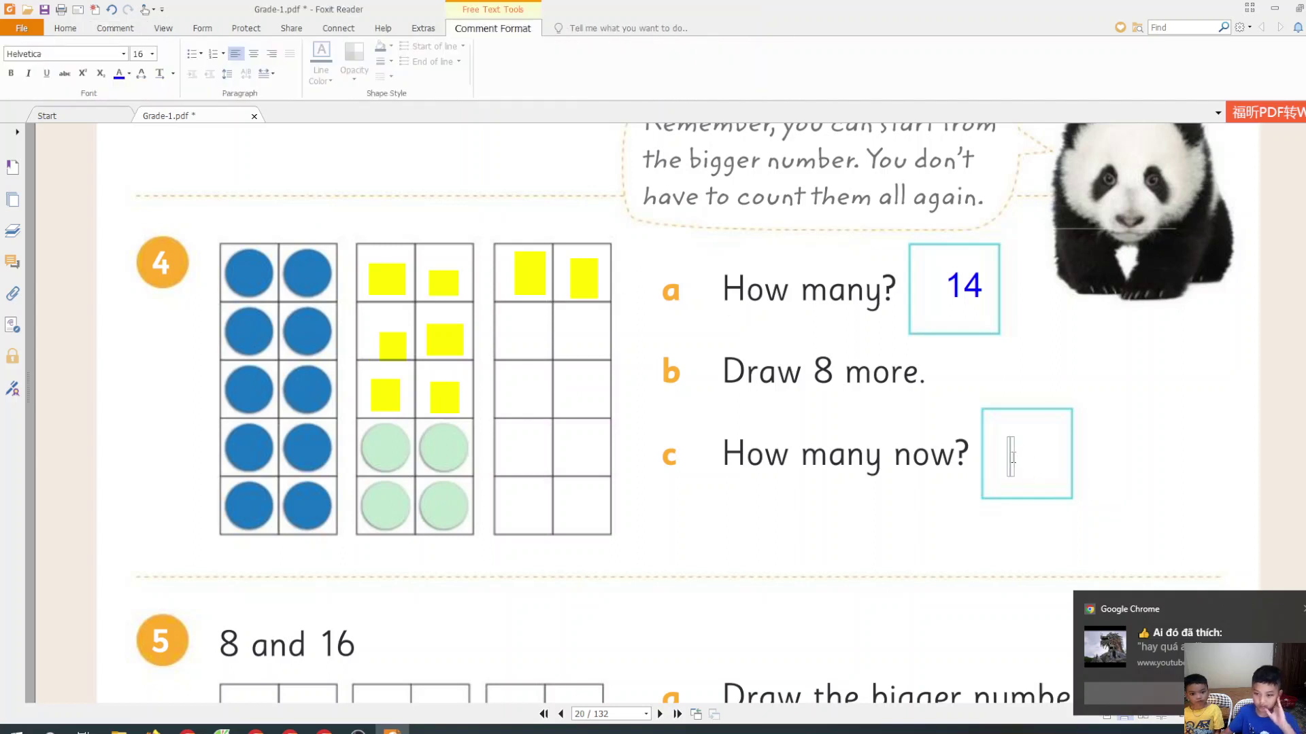
type("22")
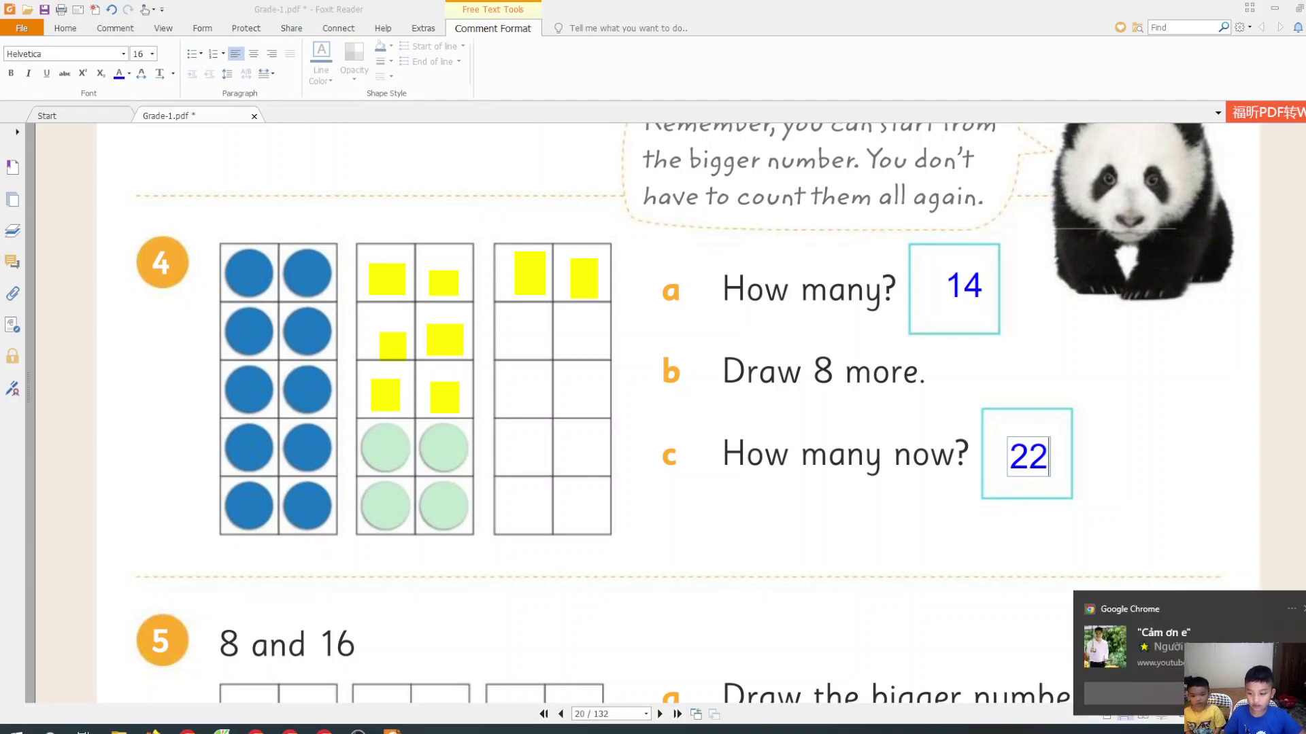
scroll(681, 256, "down", 5)
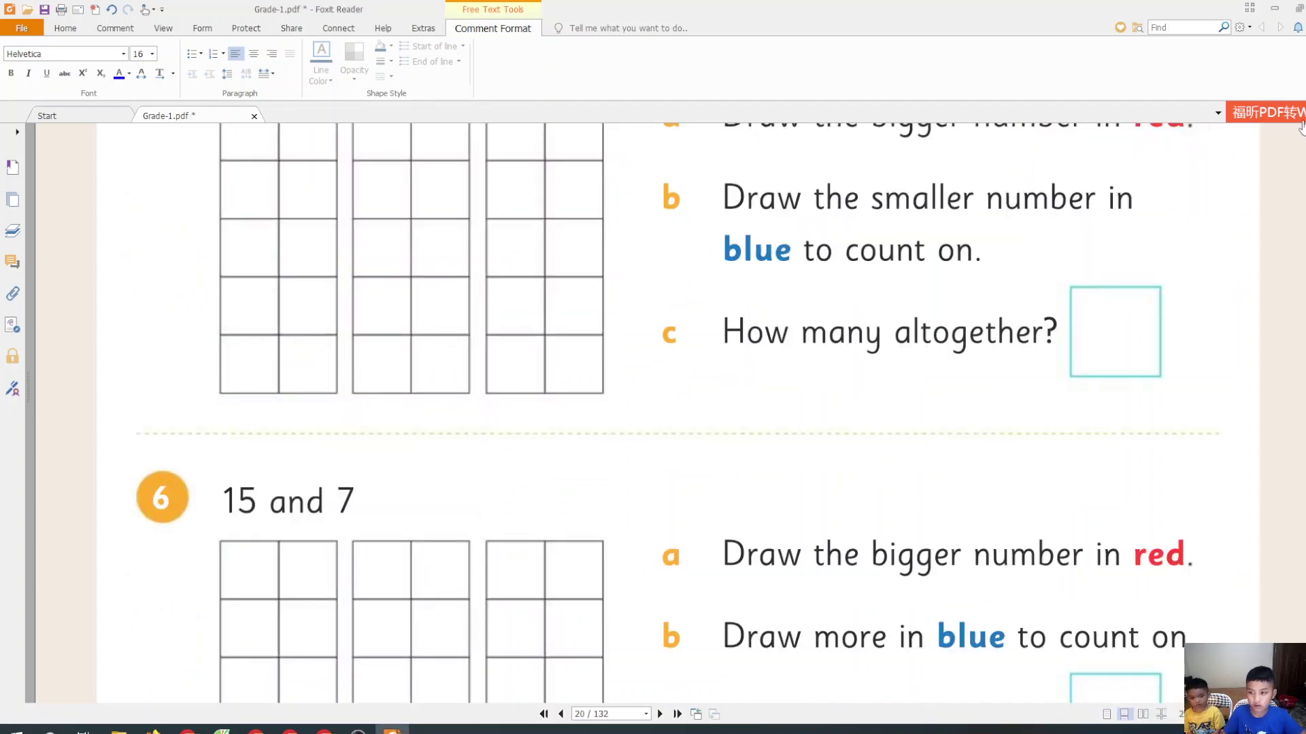
scroll(501, 380, "up", 2)
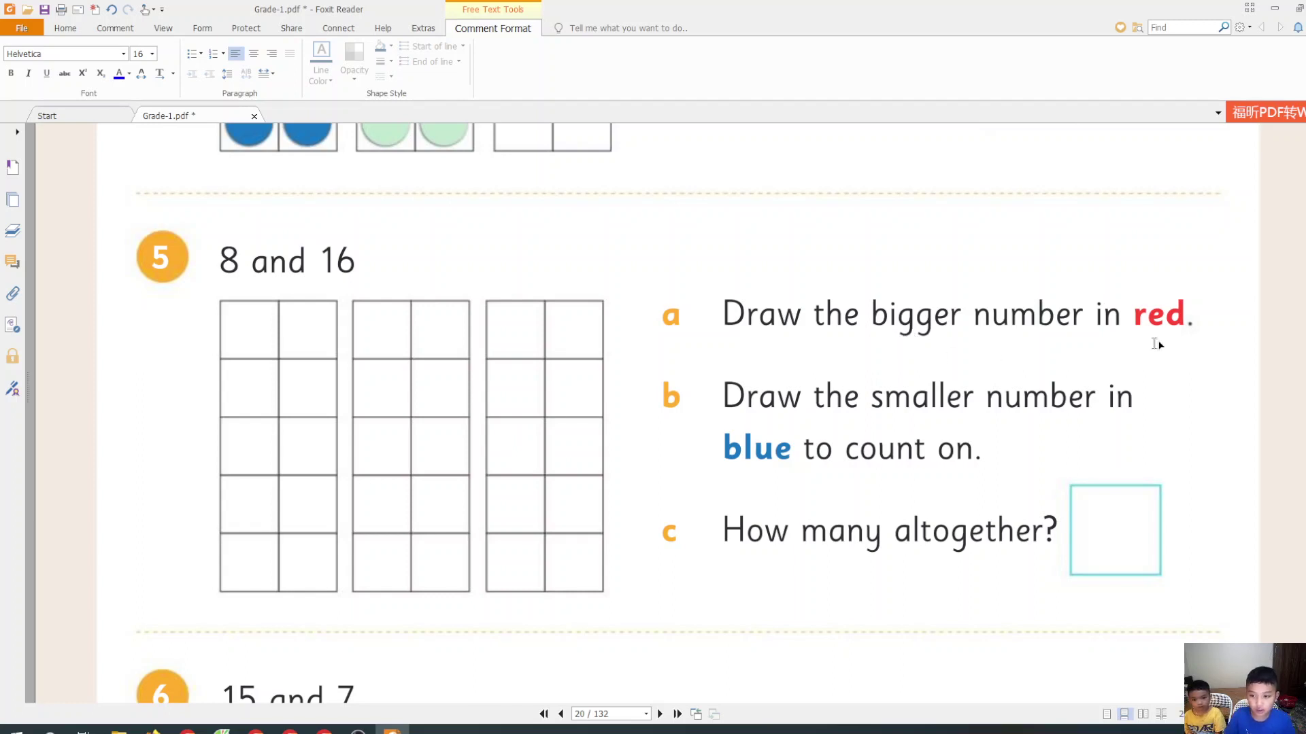
- Bring exercise 5 (8 and 16) into view, trying the Area Highlight and Highlight tools
left_click(111, 28)
left_click(196, 62)
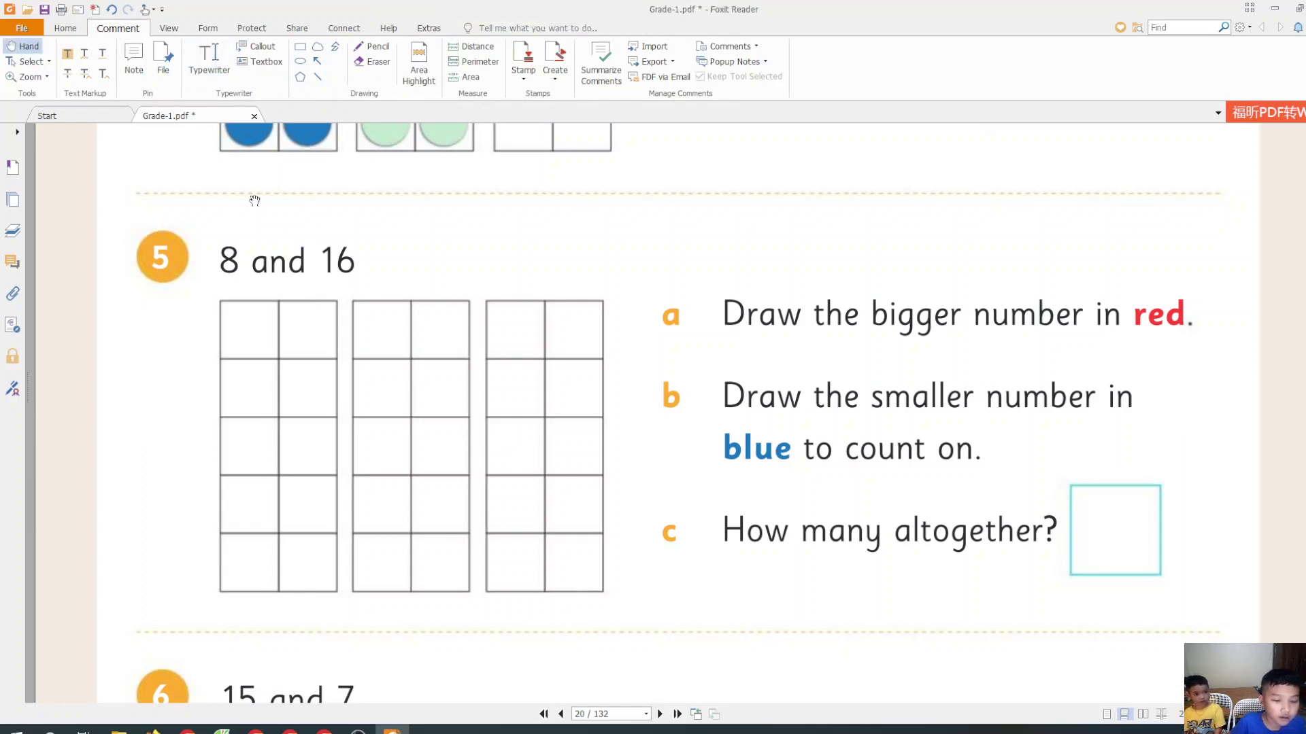
left_click(417, 74)
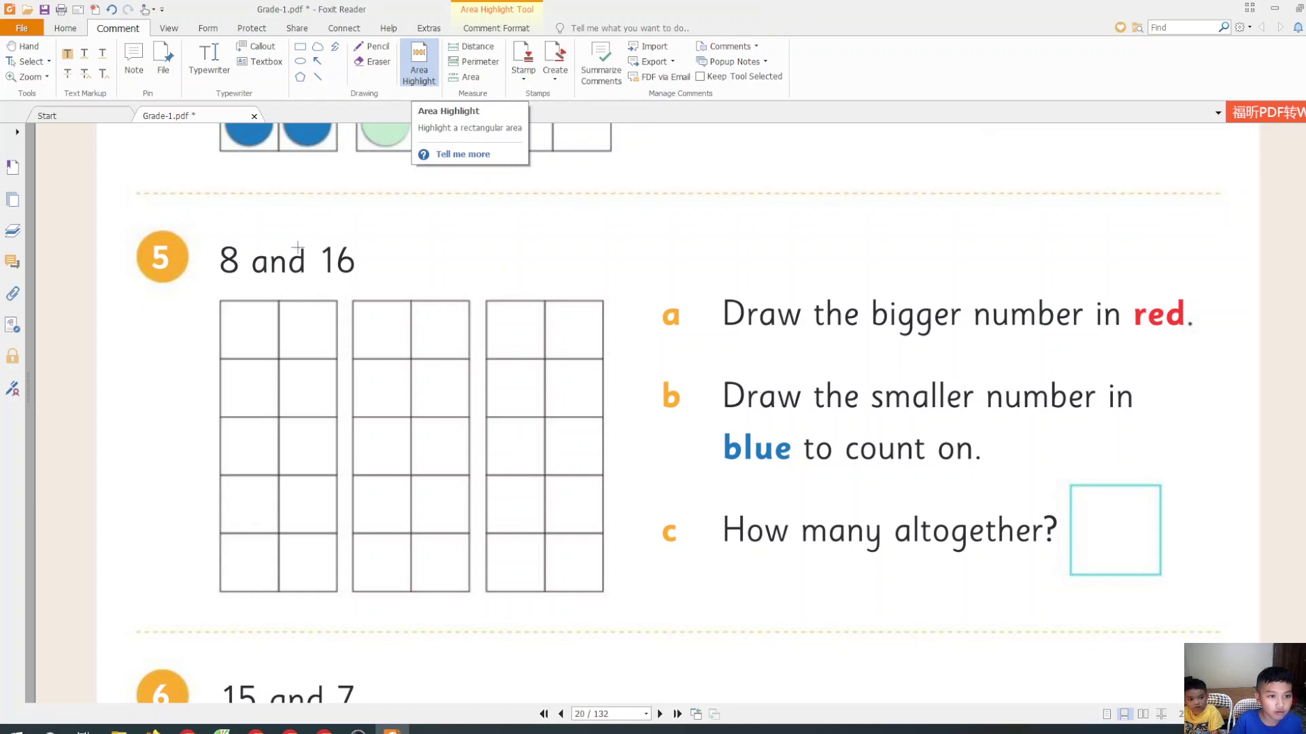
left_click(65, 28)
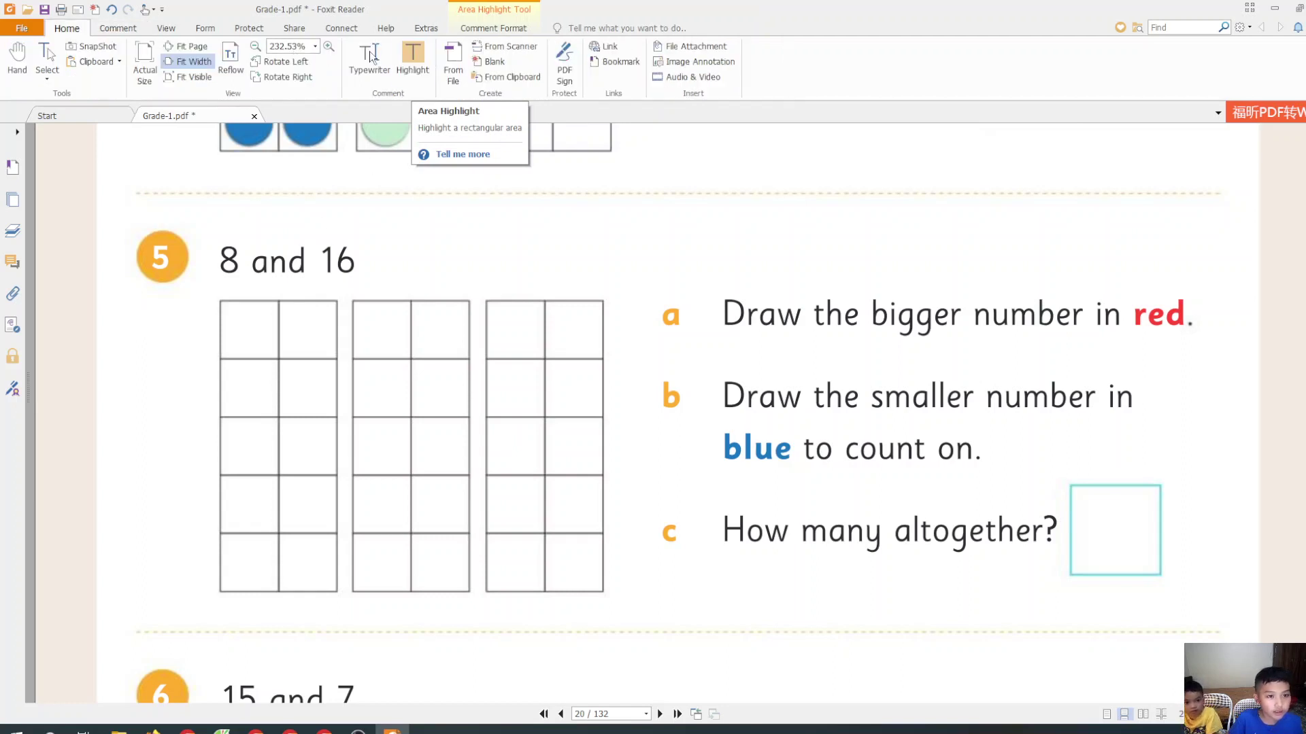
left_click(412, 64)
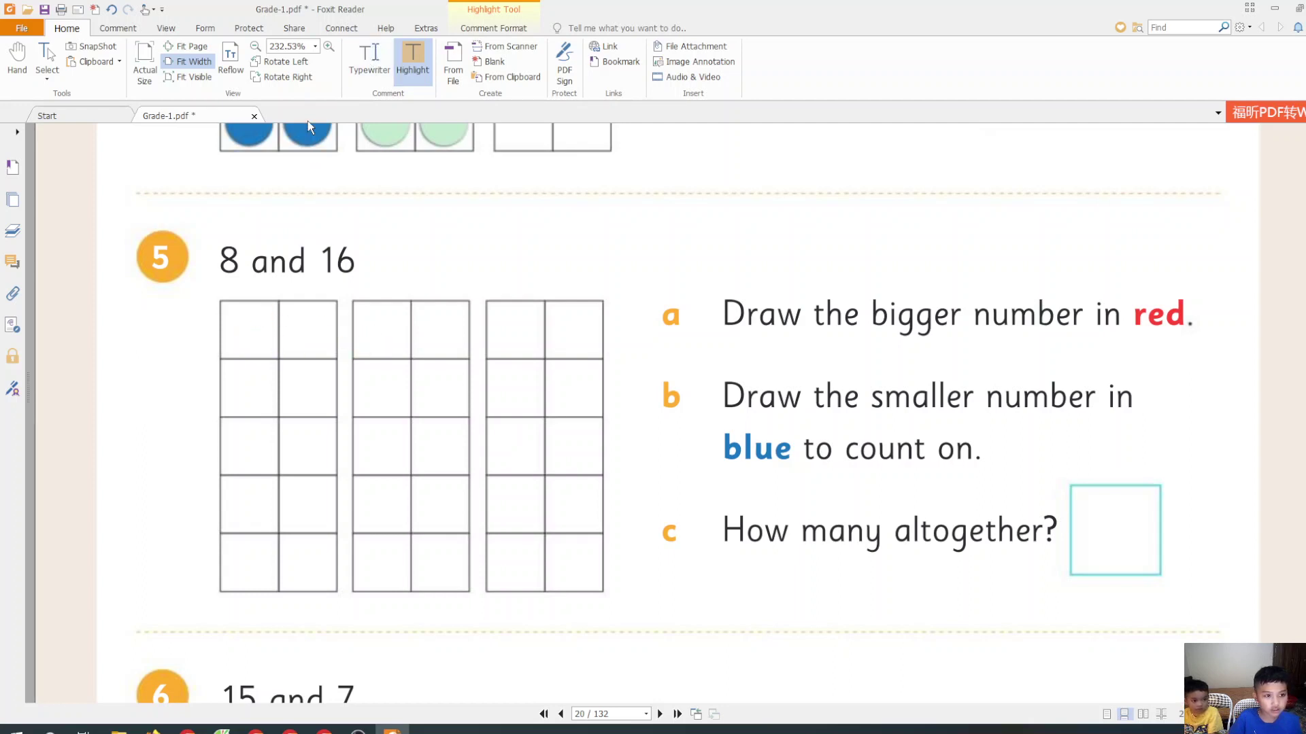
- Area-highlight the first frame's top-left cell and make the square red
left_click(114, 28)
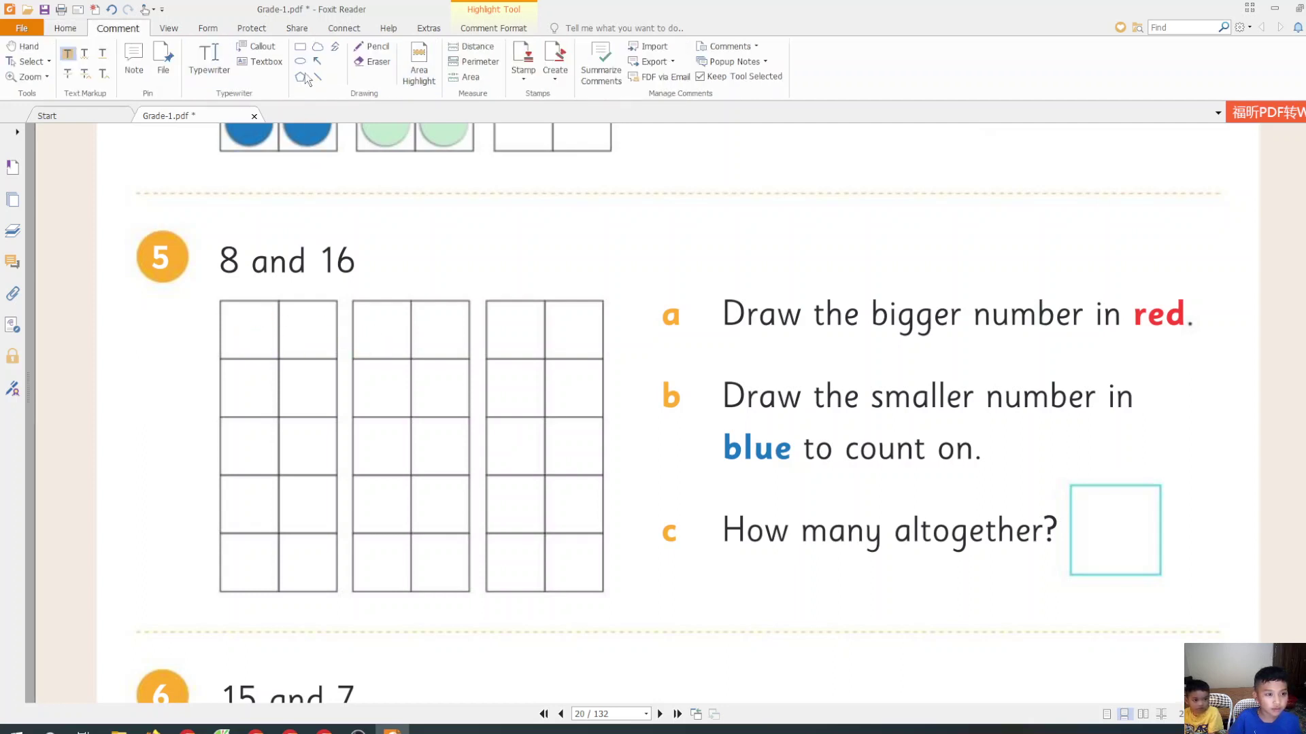
left_click(417, 66)
left_click_drag(218, 314, 282, 359)
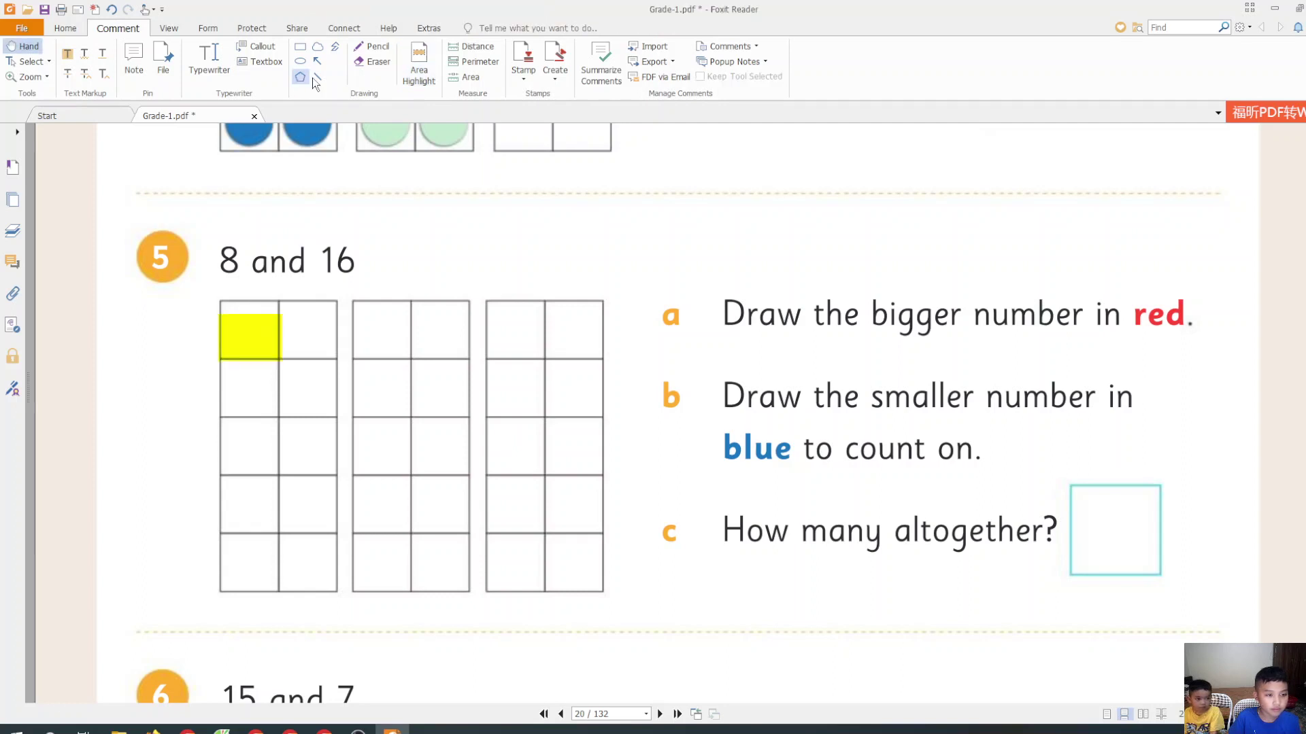
left_click(233, 334)
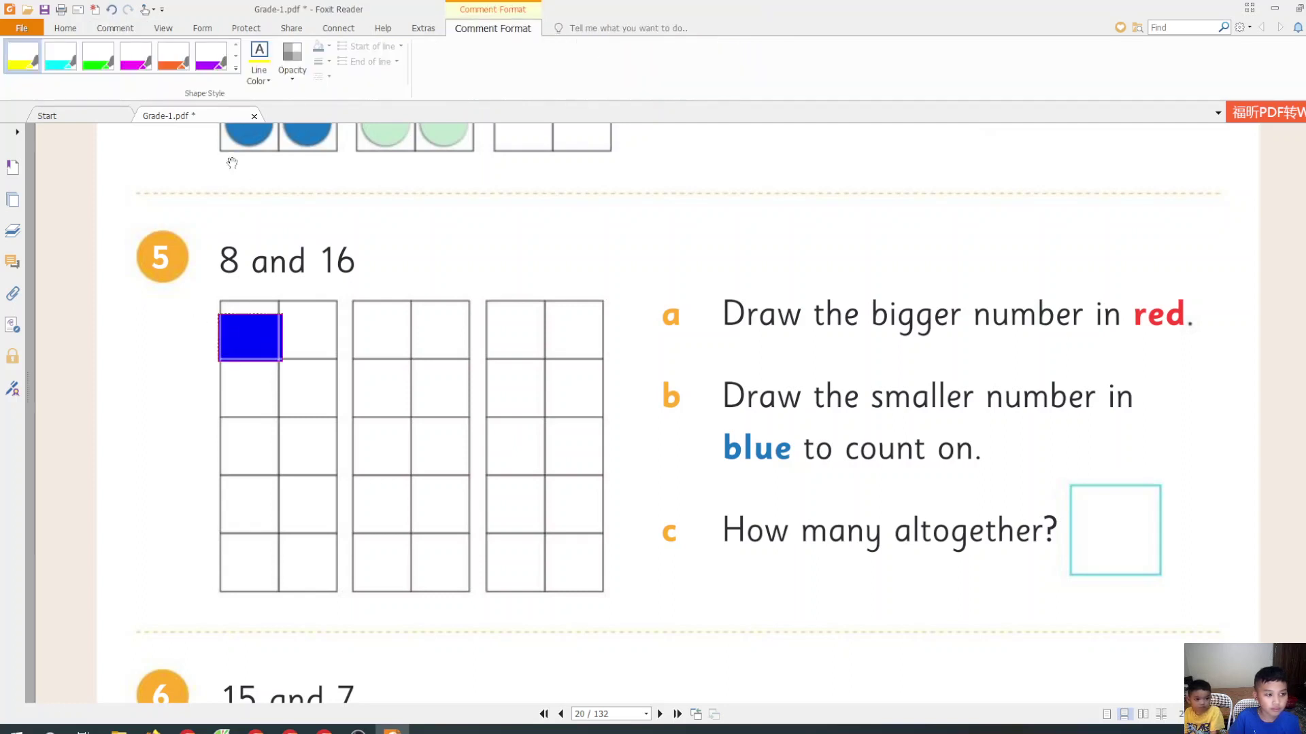
left_click(258, 77)
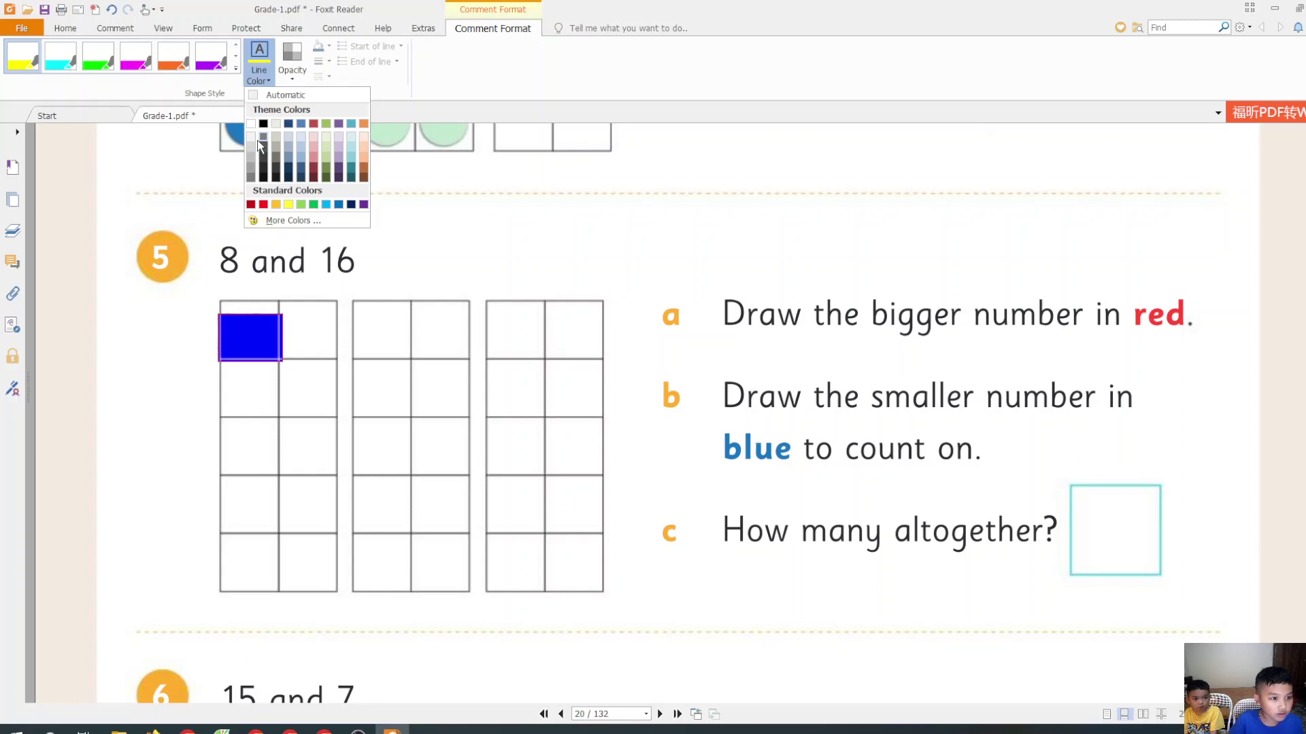
left_click(264, 205)
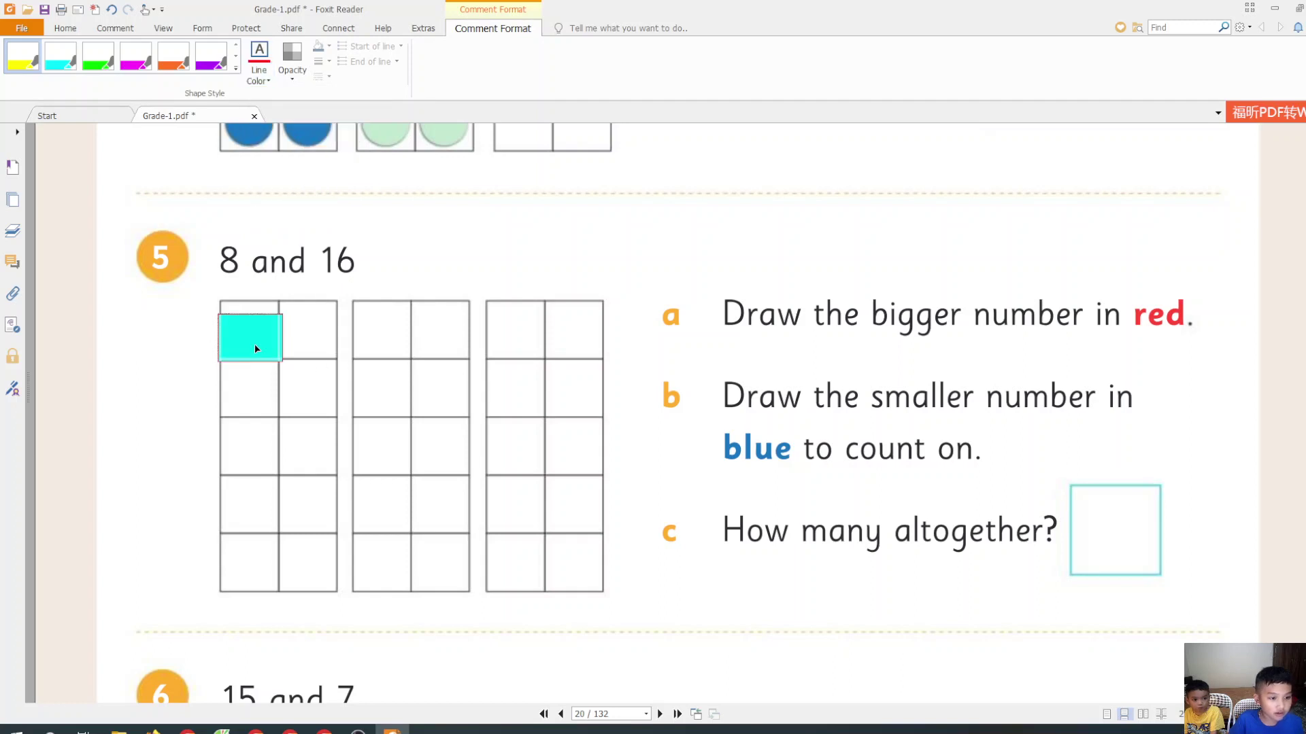
left_click(327, 329)
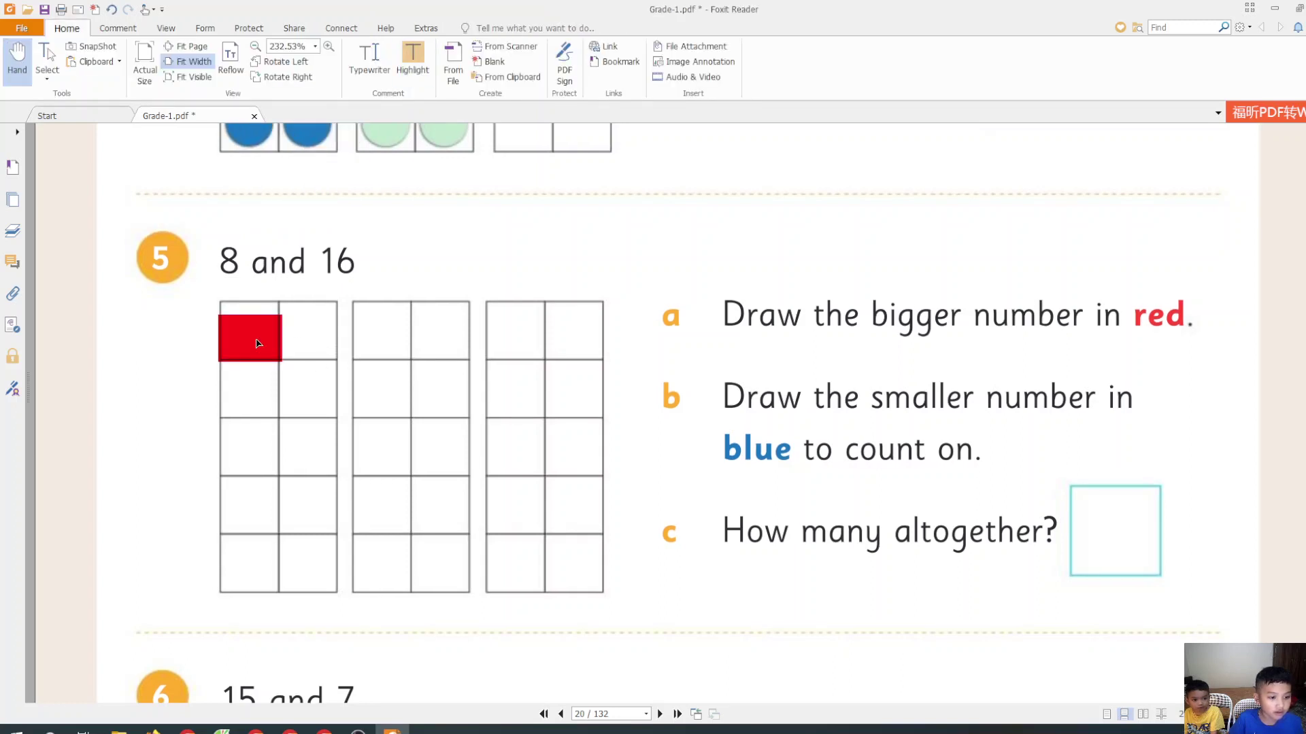
left_click(112, 9)
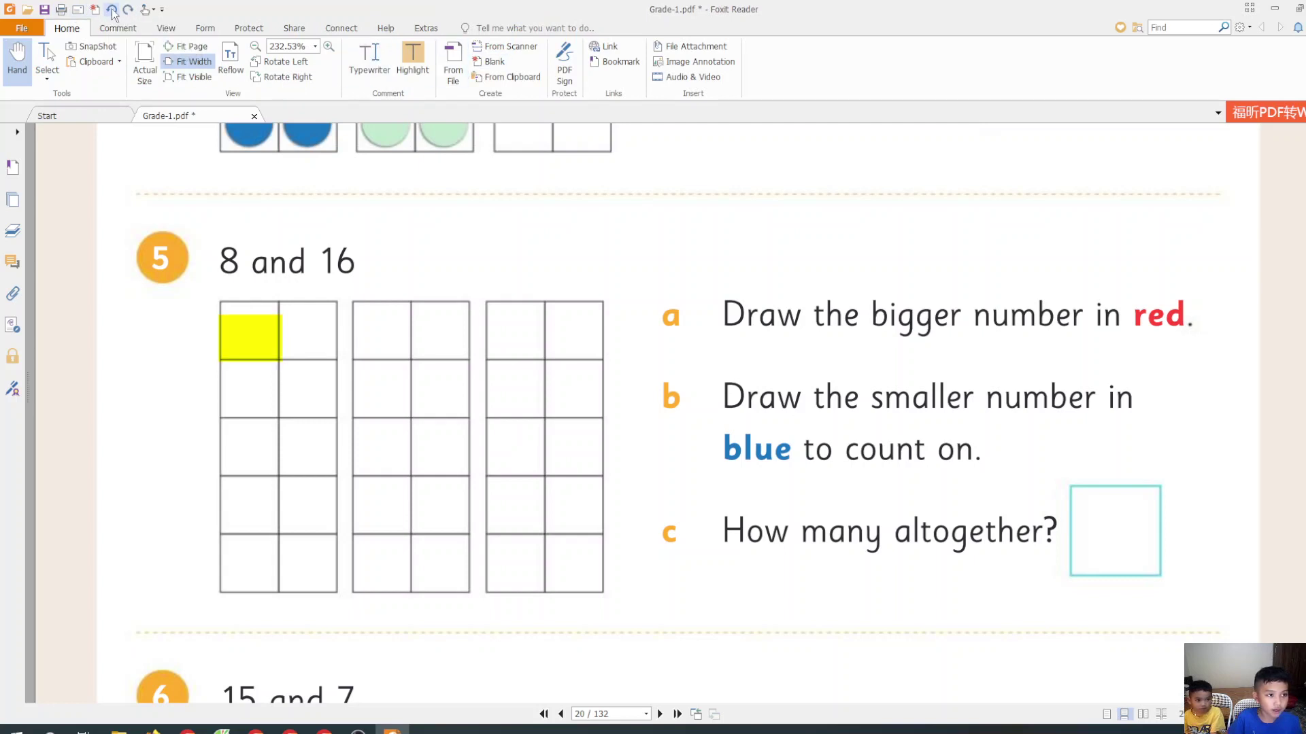
left_click(112, 10)
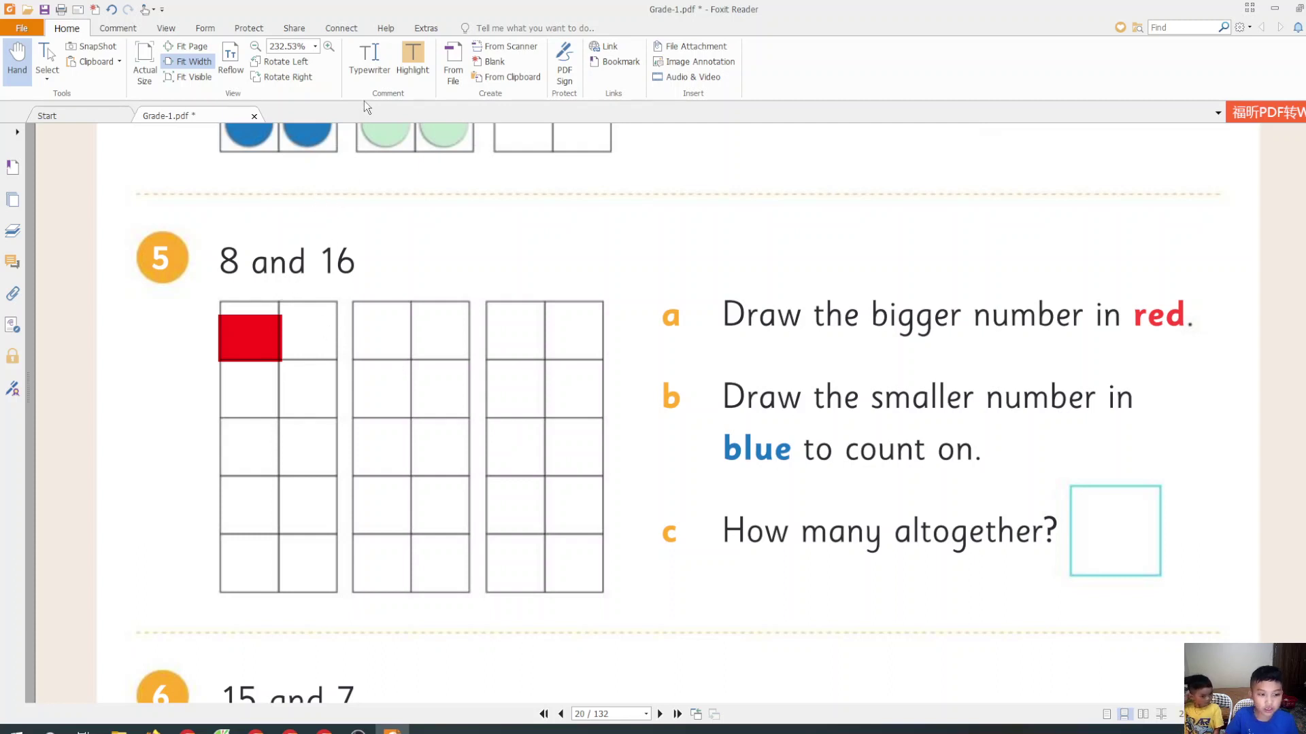
- Fill the remaining cells of exercise 5's first ten-frame with red area highlights
left_click(119, 28)
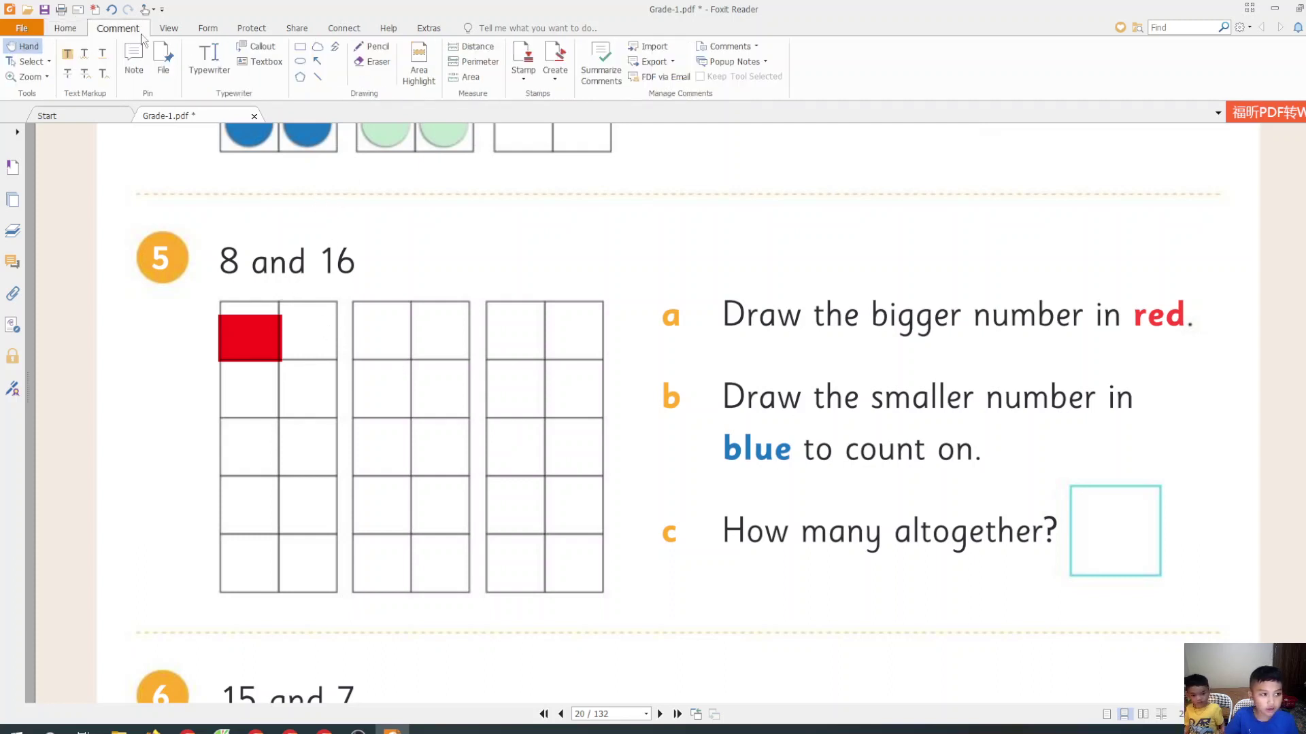
left_click(418, 59)
left_click_drag(294, 317, 328, 359)
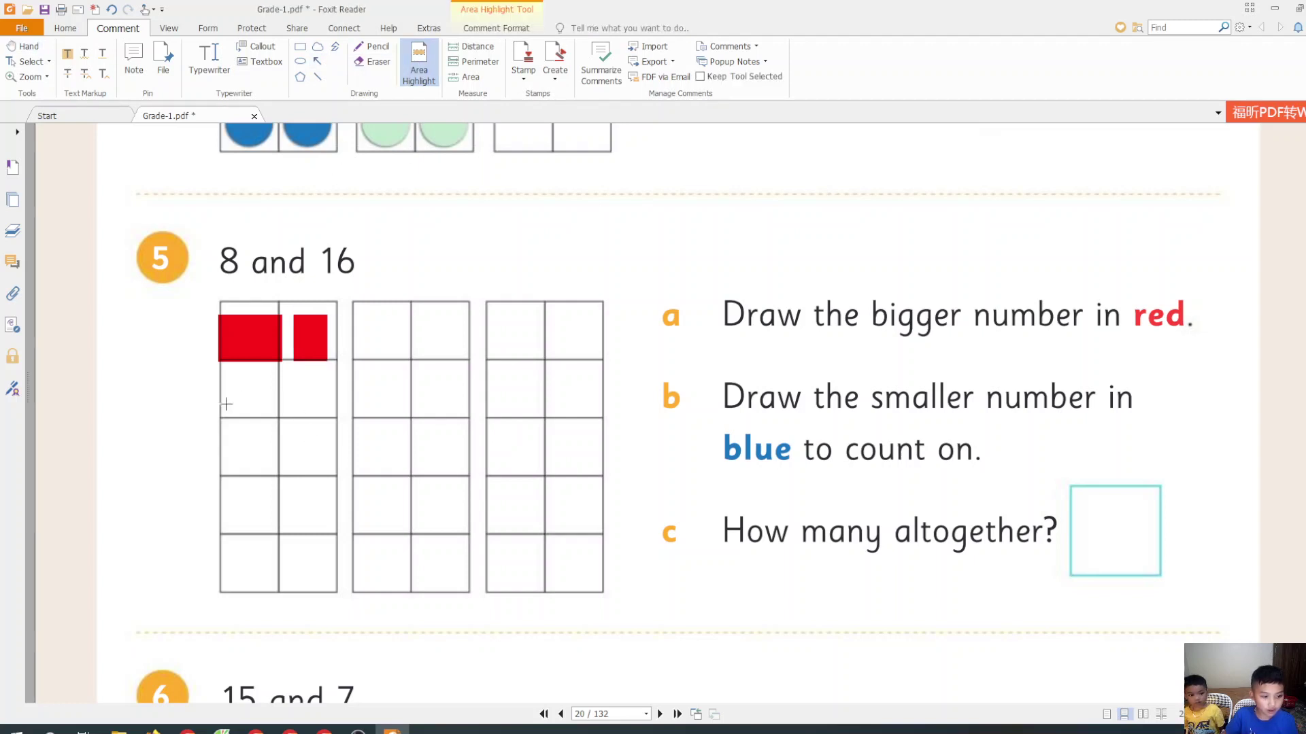
mouse_move(234, 391)
left_mouse_down()
mouse_move(276, 417)
mouse_move(333, 411)
left_mouse_up()
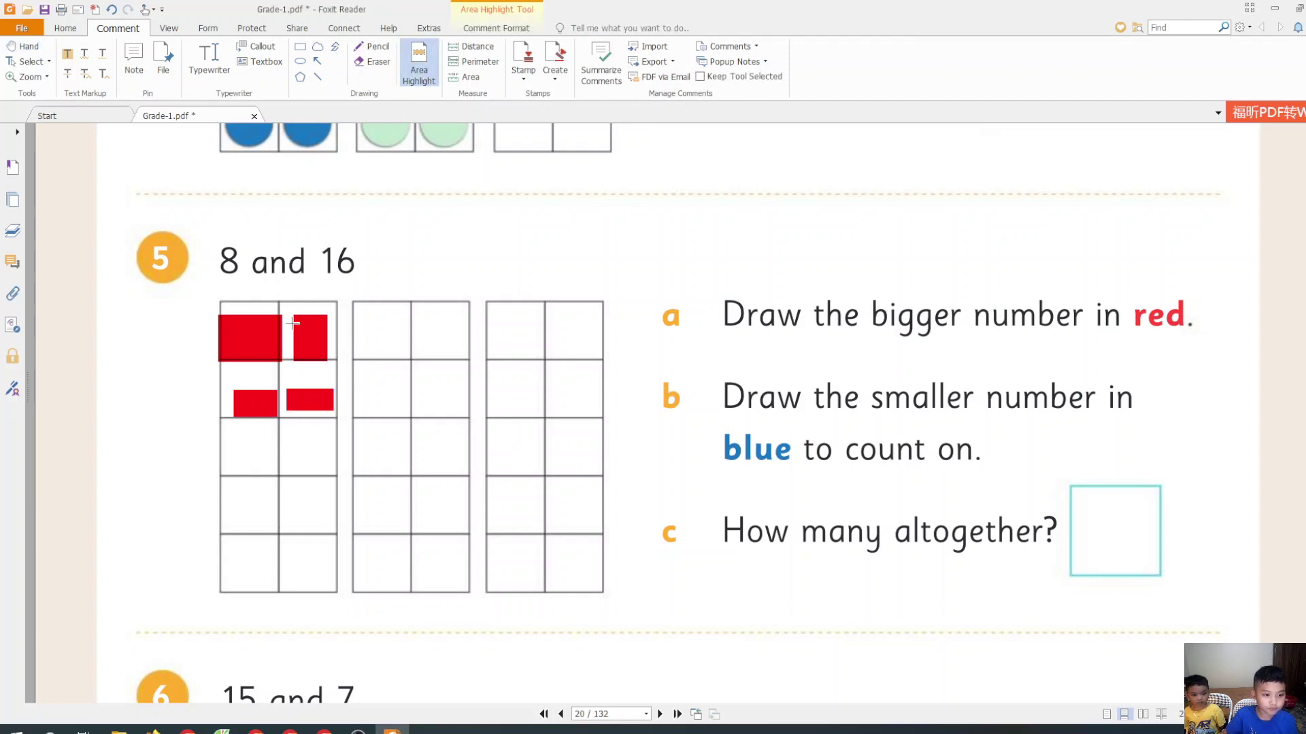
mouse_move(239, 440)
left_mouse_down()
mouse_move(265, 474)
mouse_move(333, 487)
left_mouse_up()
left_click(419, 53)
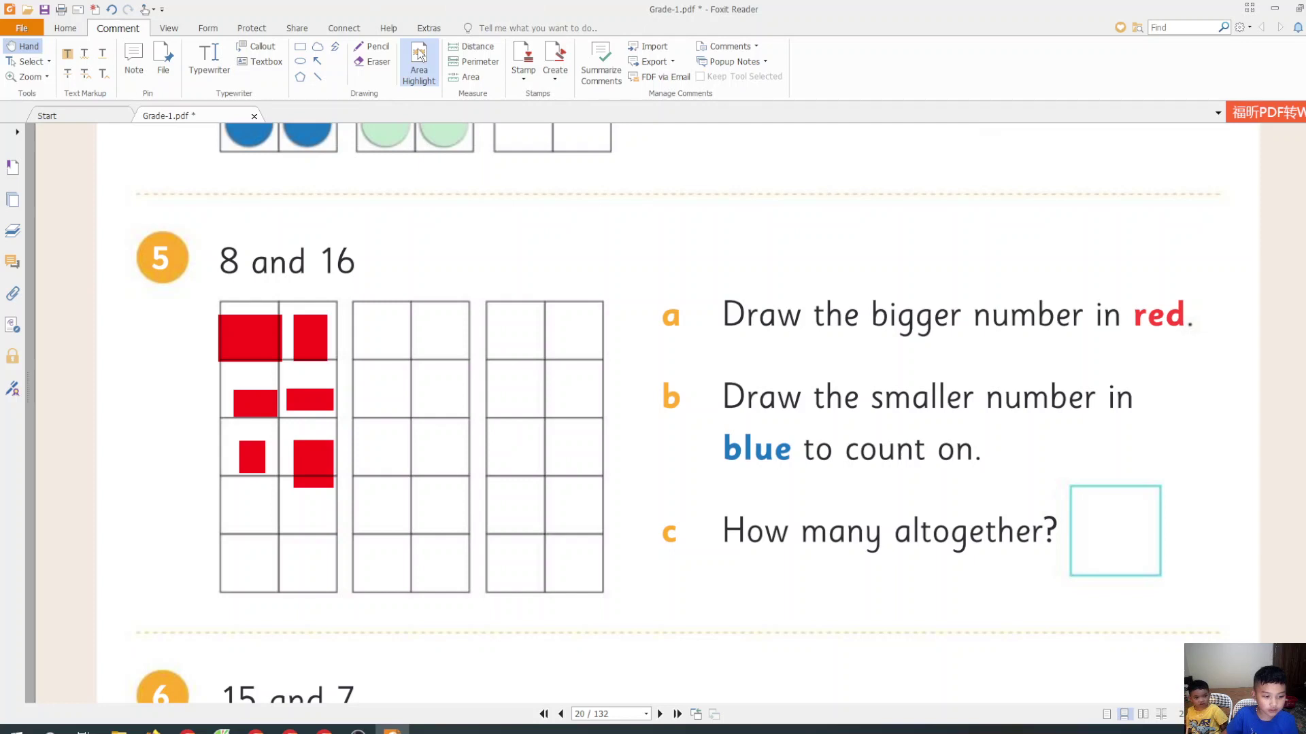
scroll(241, 498, "up", 1)
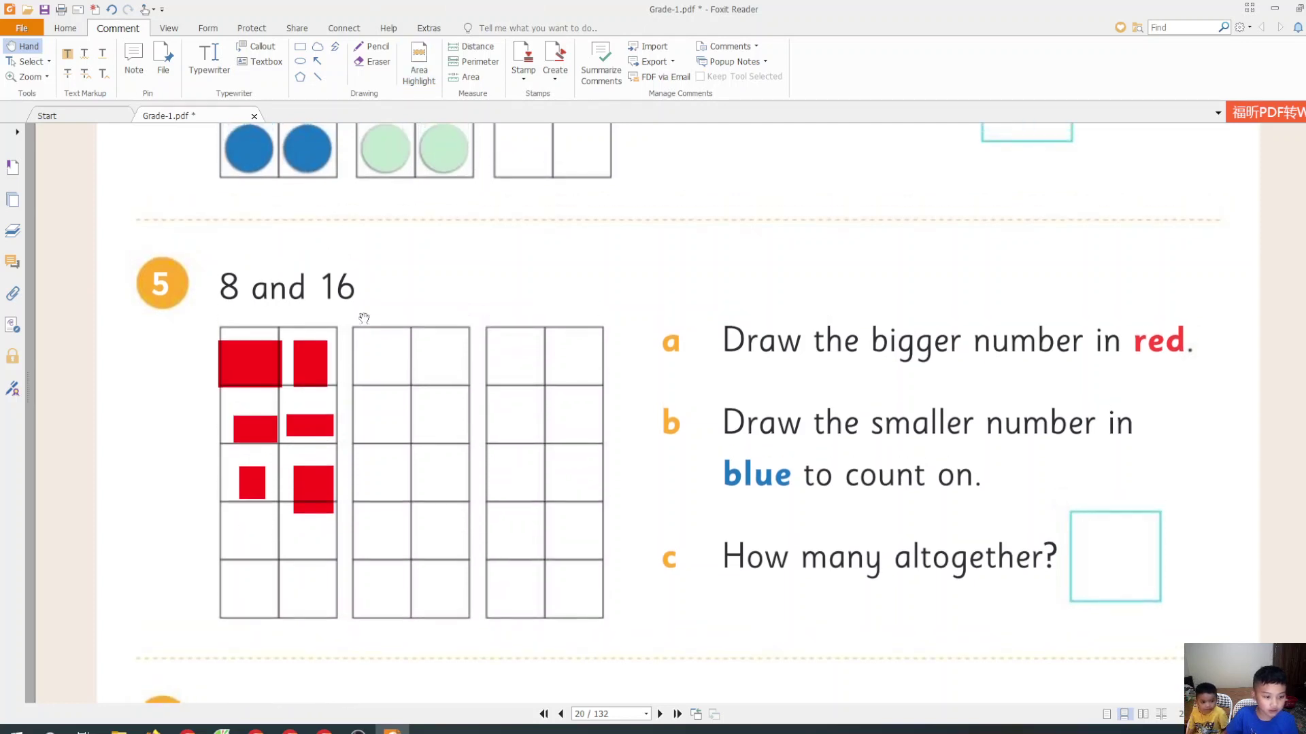
left_click(418, 62)
left_click_drag(236, 516, 264, 559)
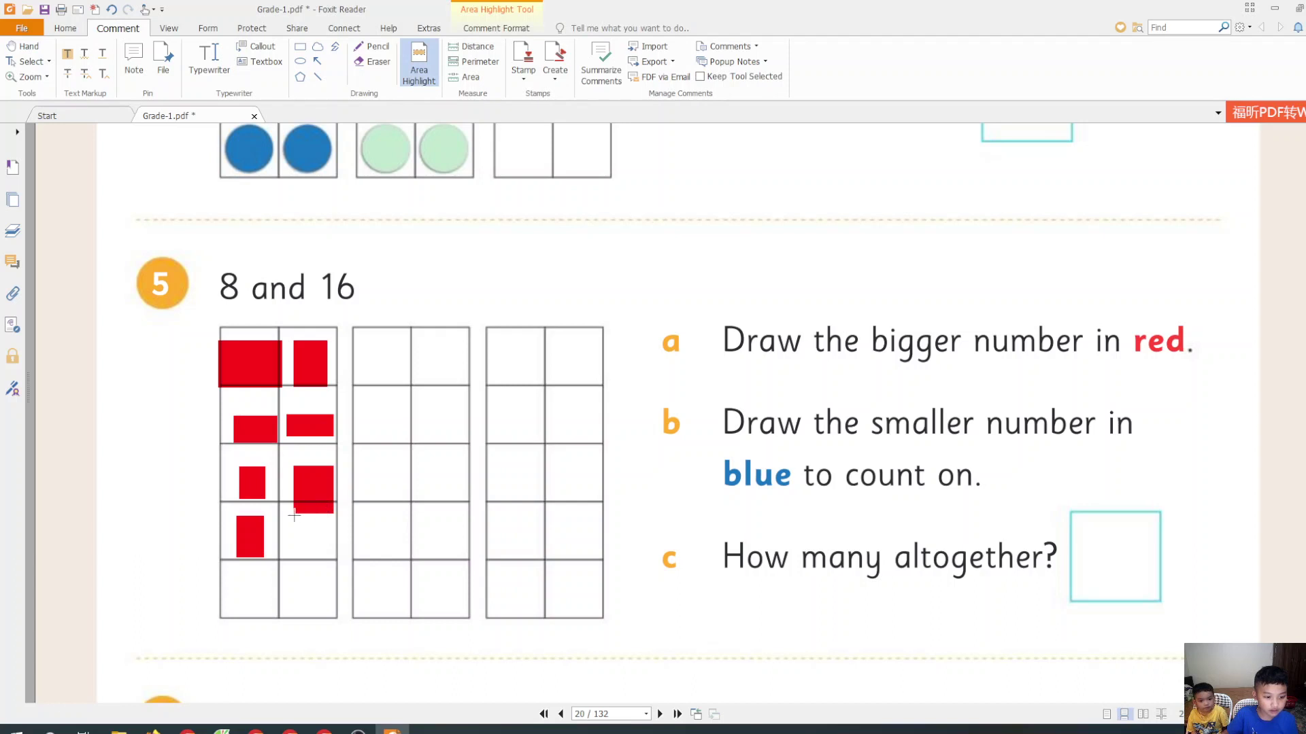
left_click_drag(293, 516, 316, 556)
left_click(430, 58)
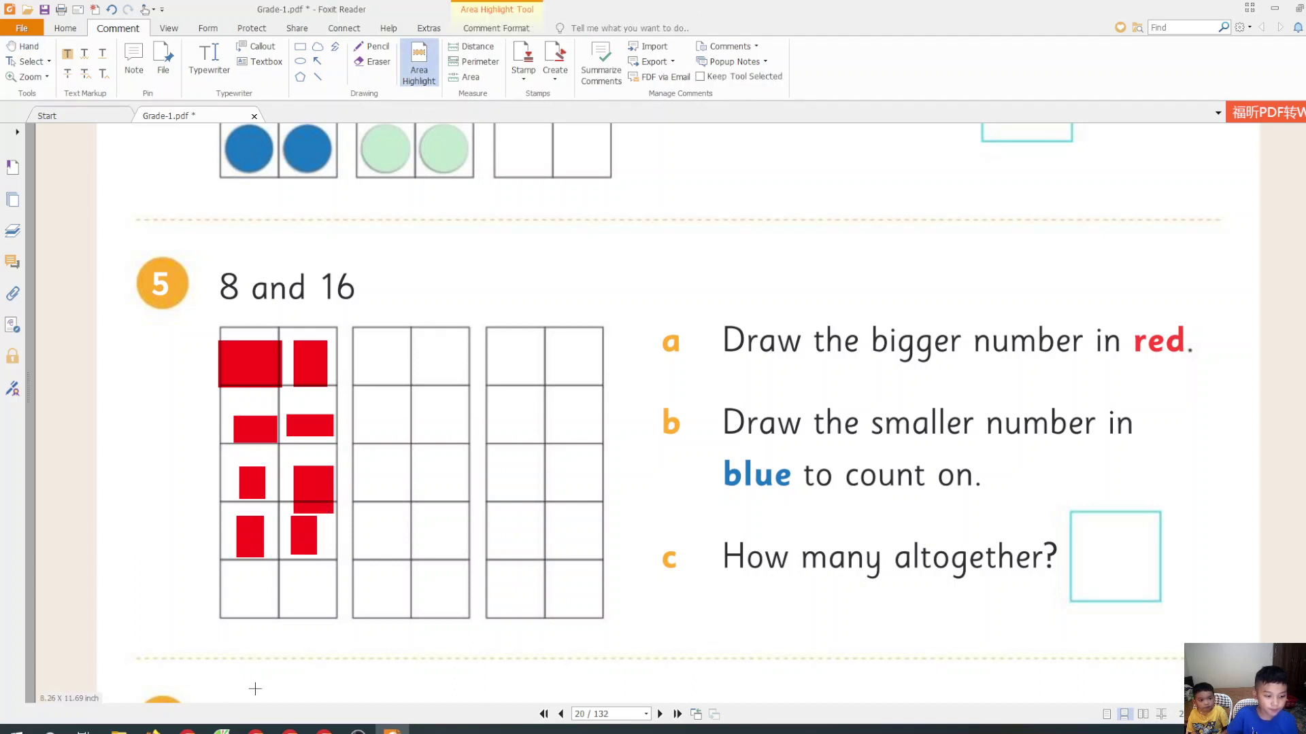
mouse_move(240, 574)
left_mouse_down()
mouse_move(270, 618)
mouse_move(316, 614)
left_mouse_up()
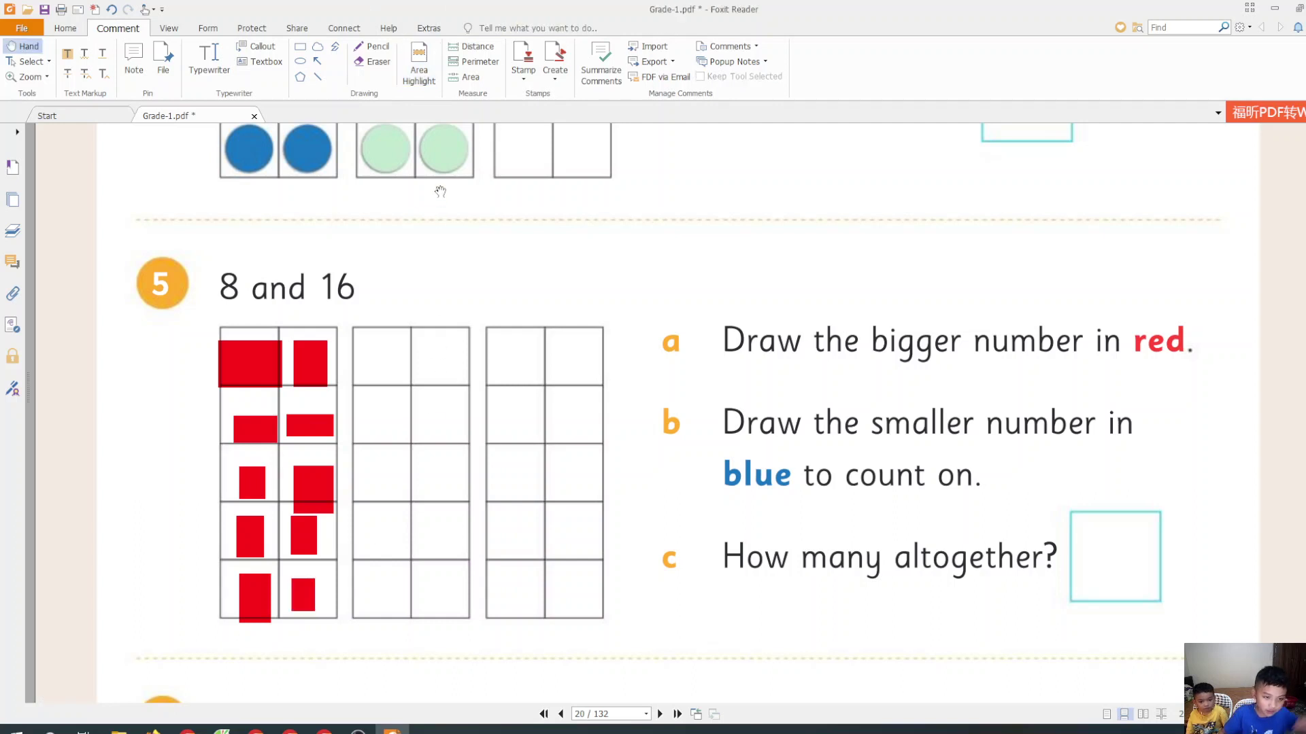
- Add red squares to the middle frame's top three rows, cell by cell
left_click(412, 71)
mouse_move(371, 336)
left_mouse_down()
mouse_move(393, 376)
mouse_move(459, 384)
left_mouse_up()
left_click(419, 67)
left_click(419, 66)
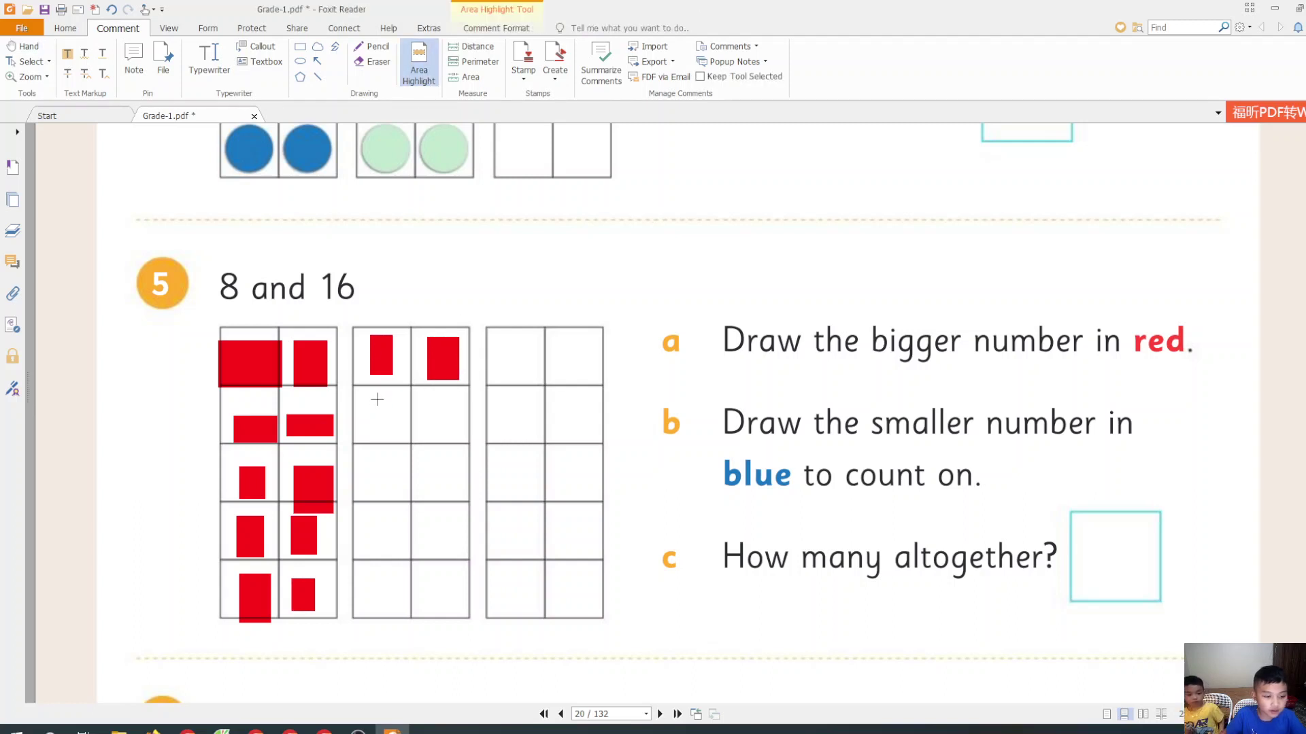
mouse_move(372, 399)
left_mouse_down()
mouse_move(388, 436)
mouse_move(460, 446)
left_mouse_up()
left_click(419, 66)
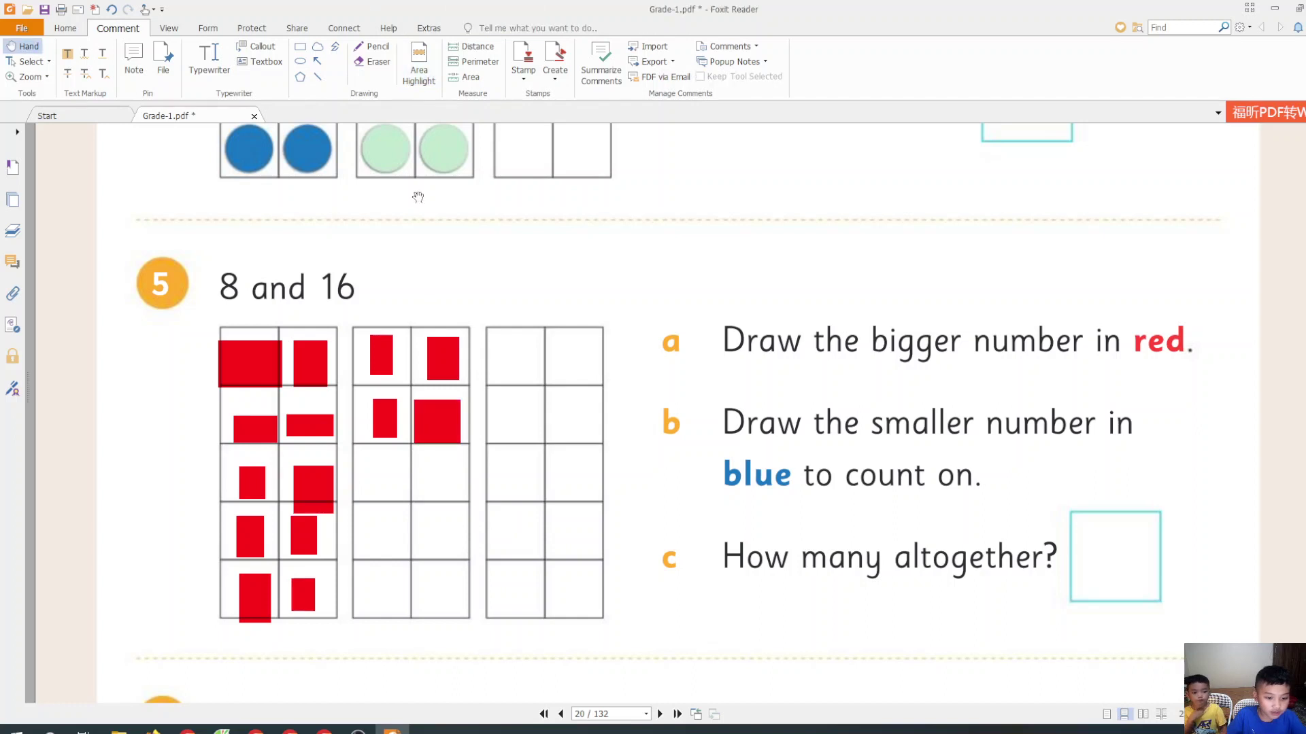
left_click(419, 72)
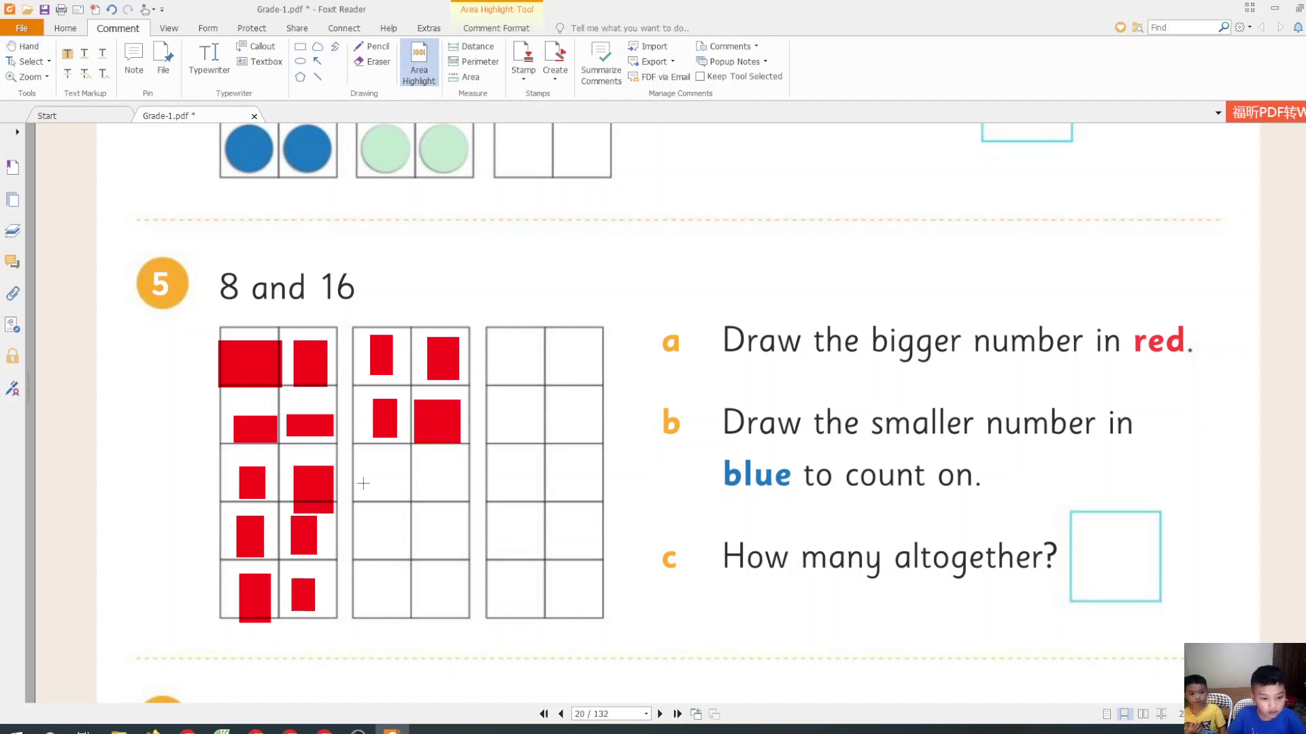
left_click_drag(365, 443, 399, 501)
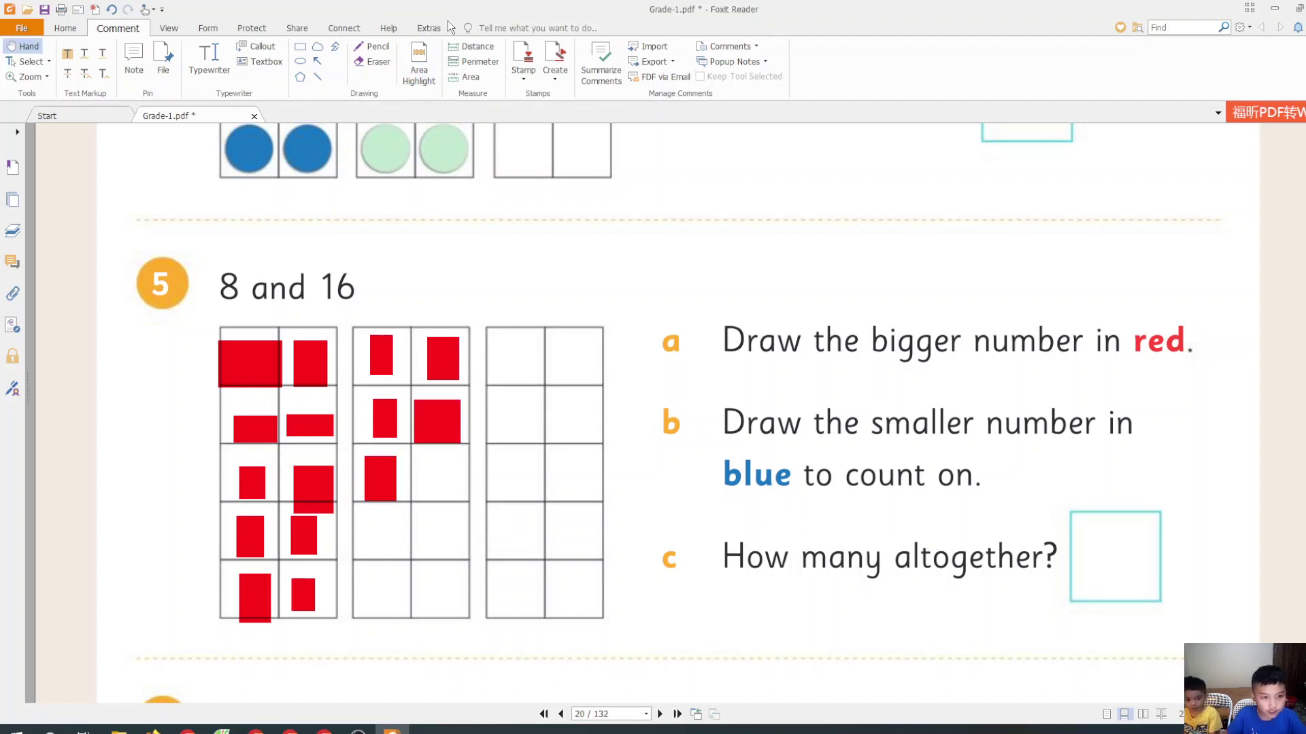
left_click(420, 71)
left_click_drag(418, 458, 467, 506)
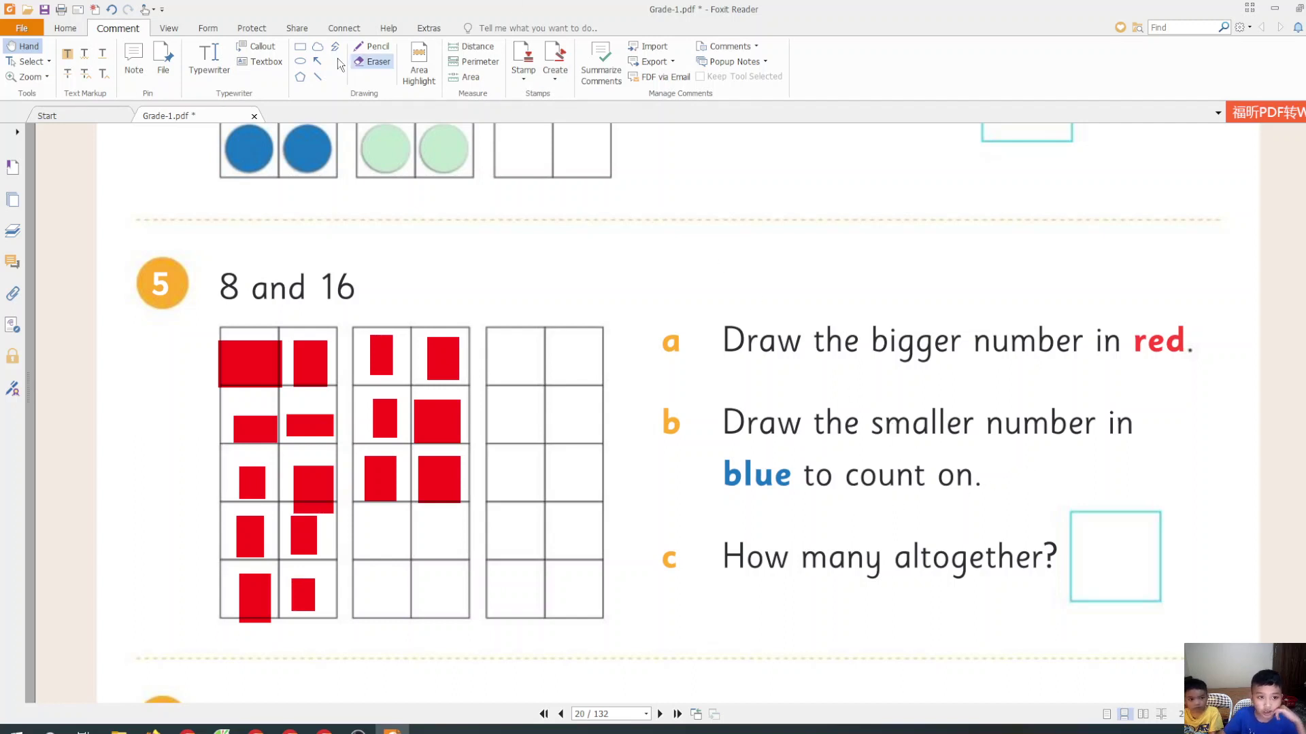
- Draw a square in the third frame's top-left cell and recolour it cyan
left_click(447, 366)
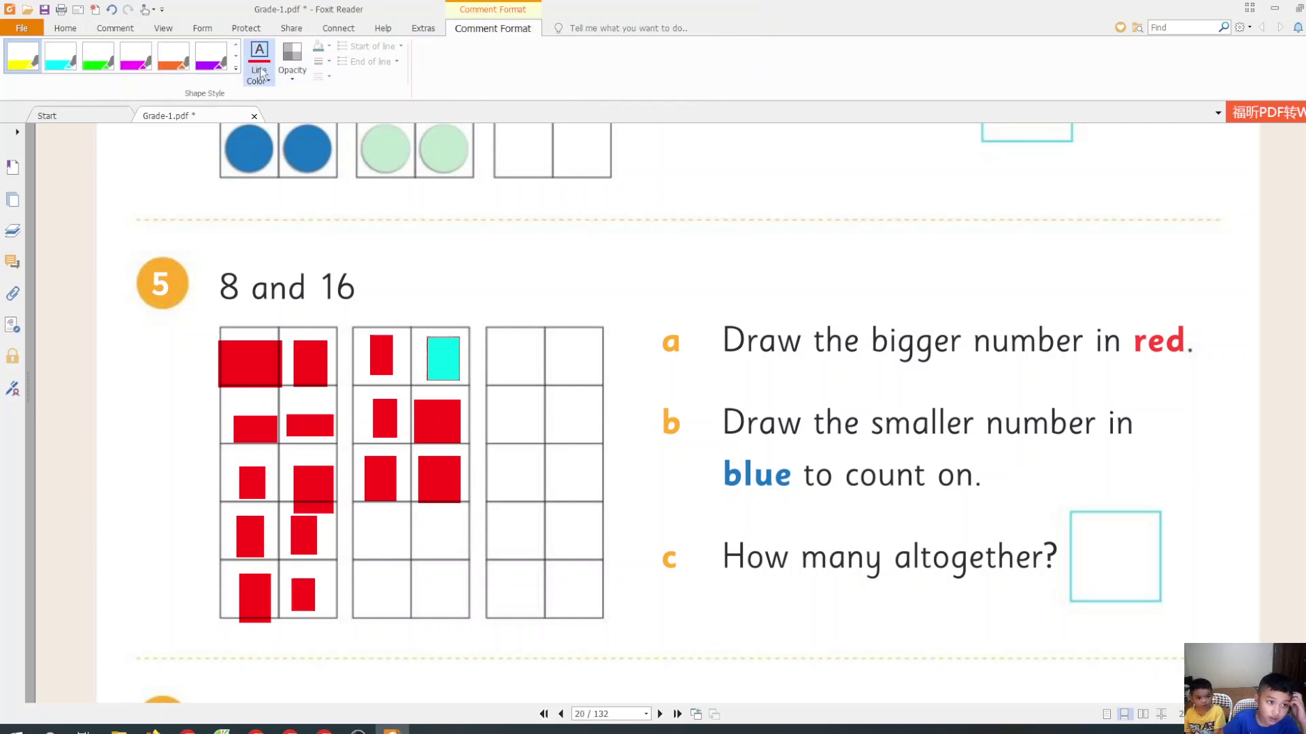
left_click(65, 29)
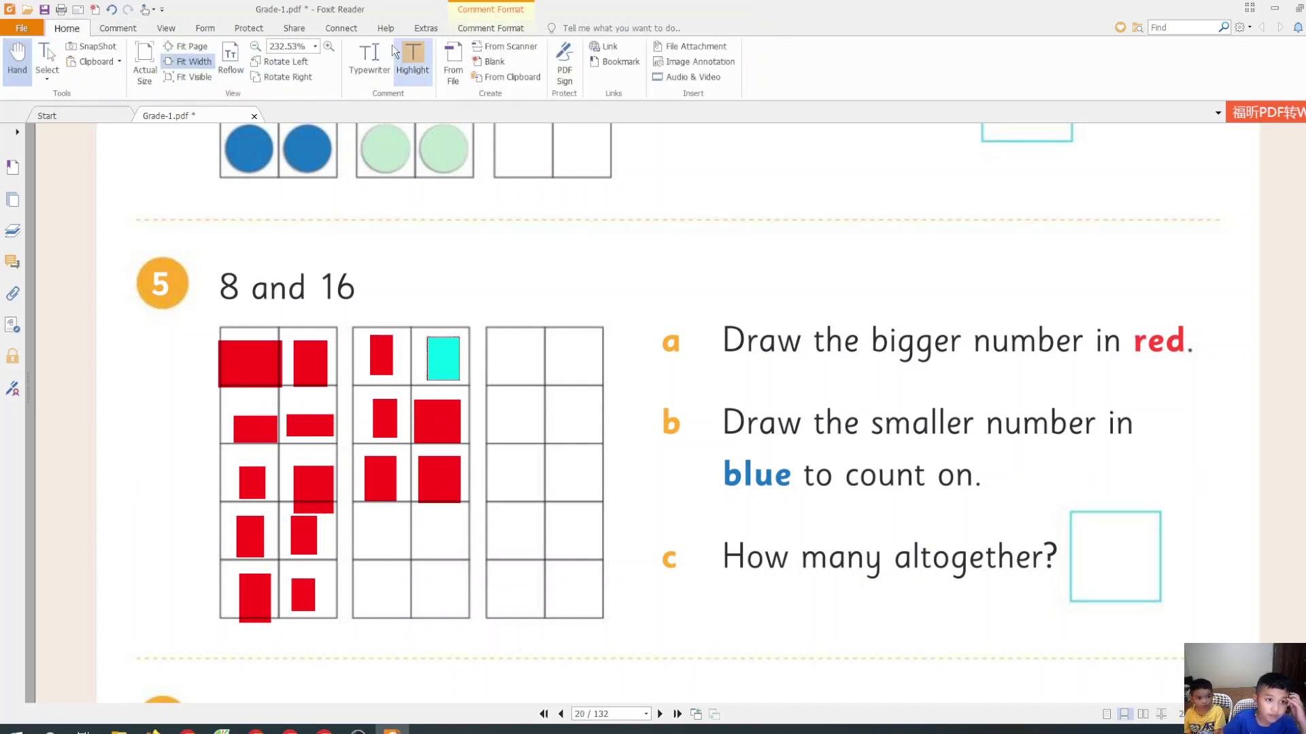
left_click(120, 29)
left_click(418, 68)
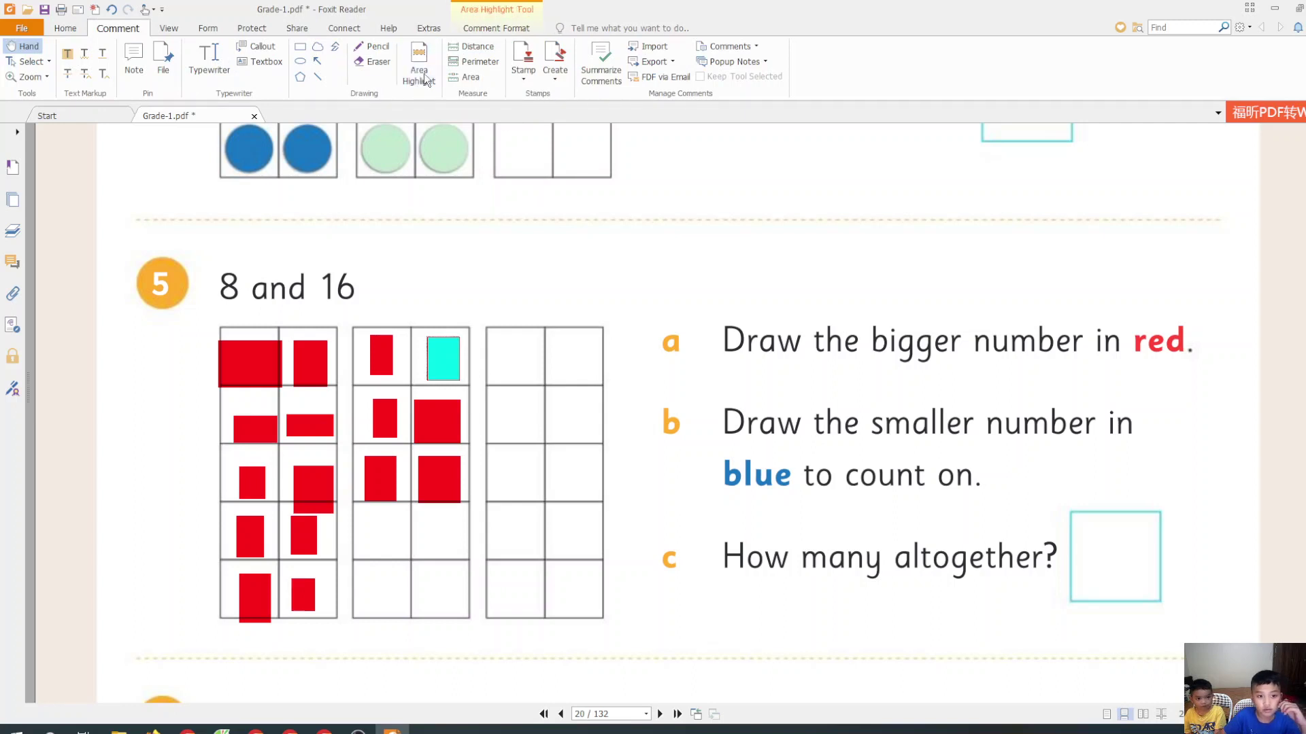
left_click_drag(494, 340, 532, 376)
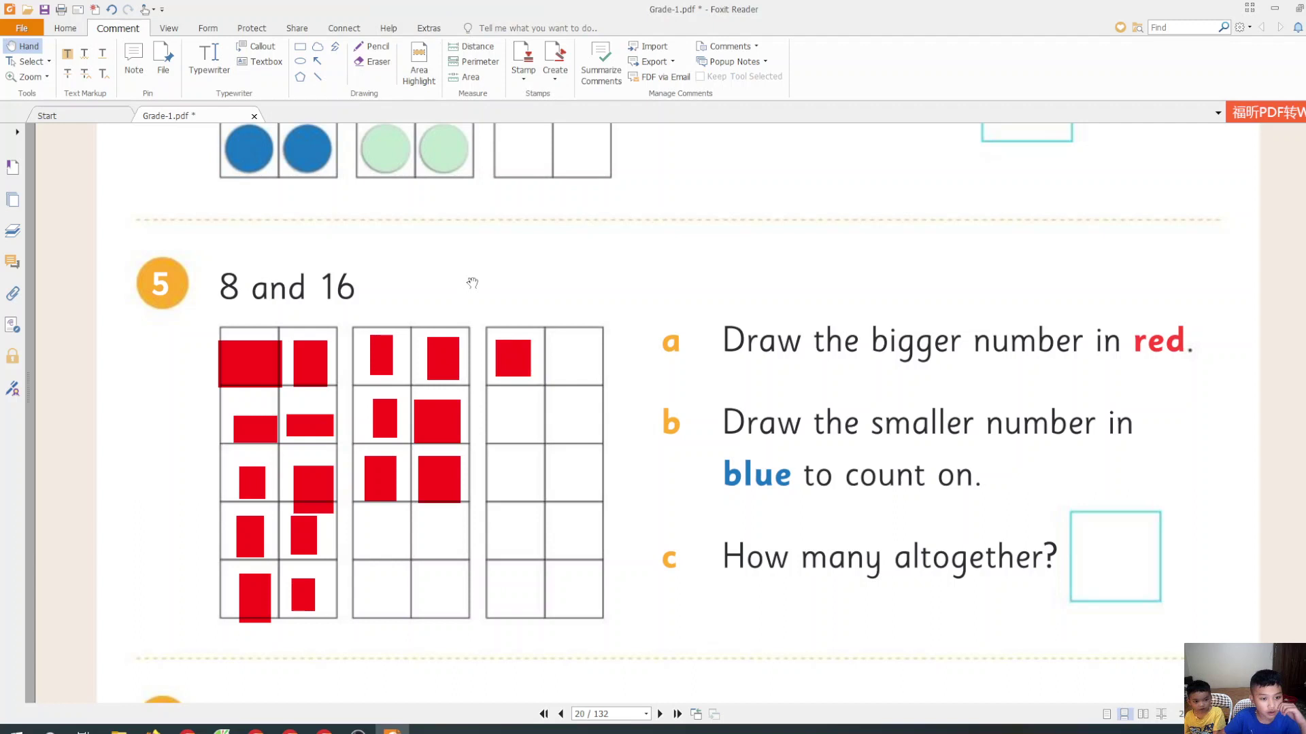
left_click(522, 367)
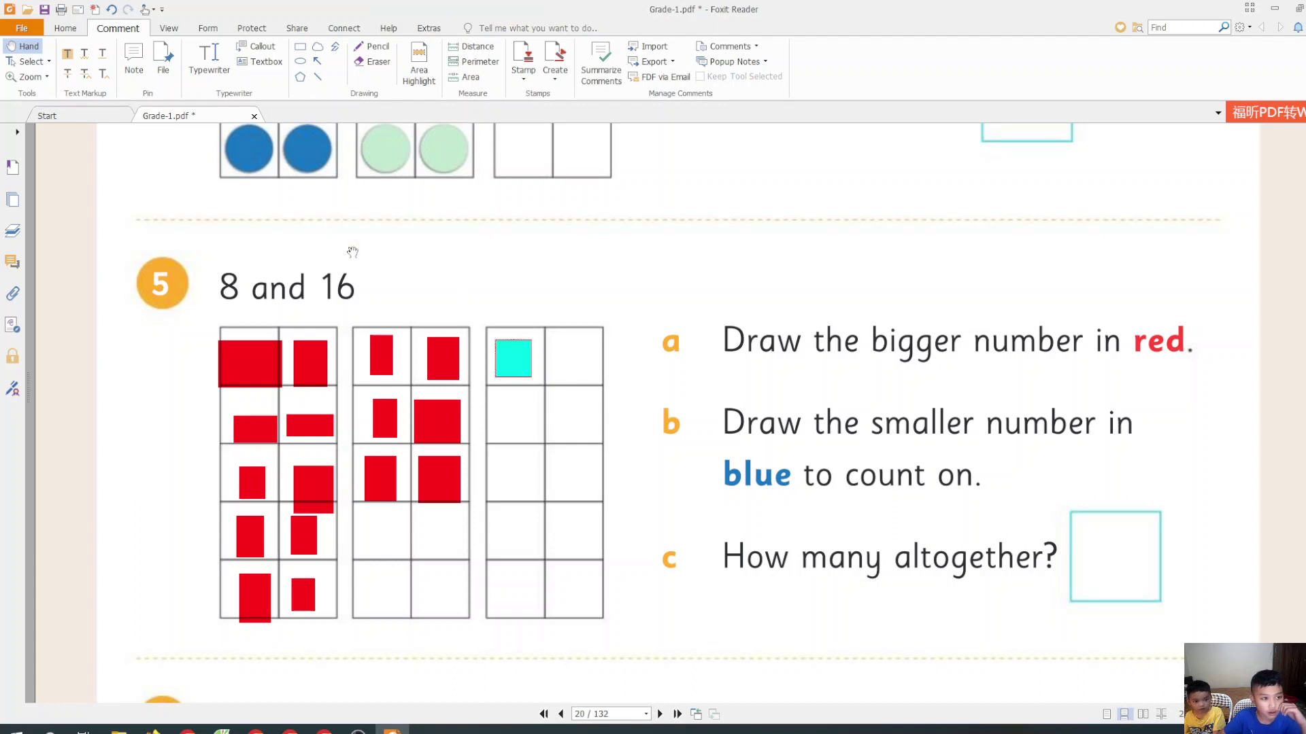
double_click(523, 362)
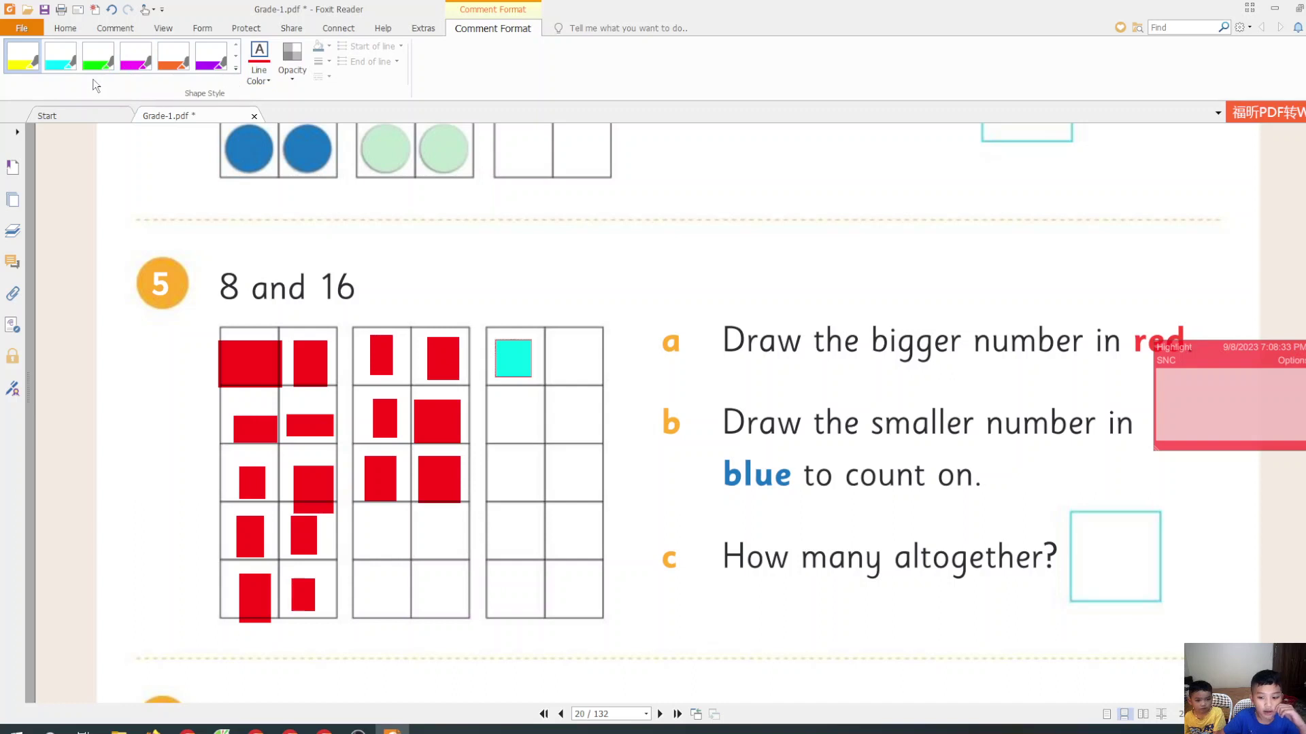
left_click(48, 70)
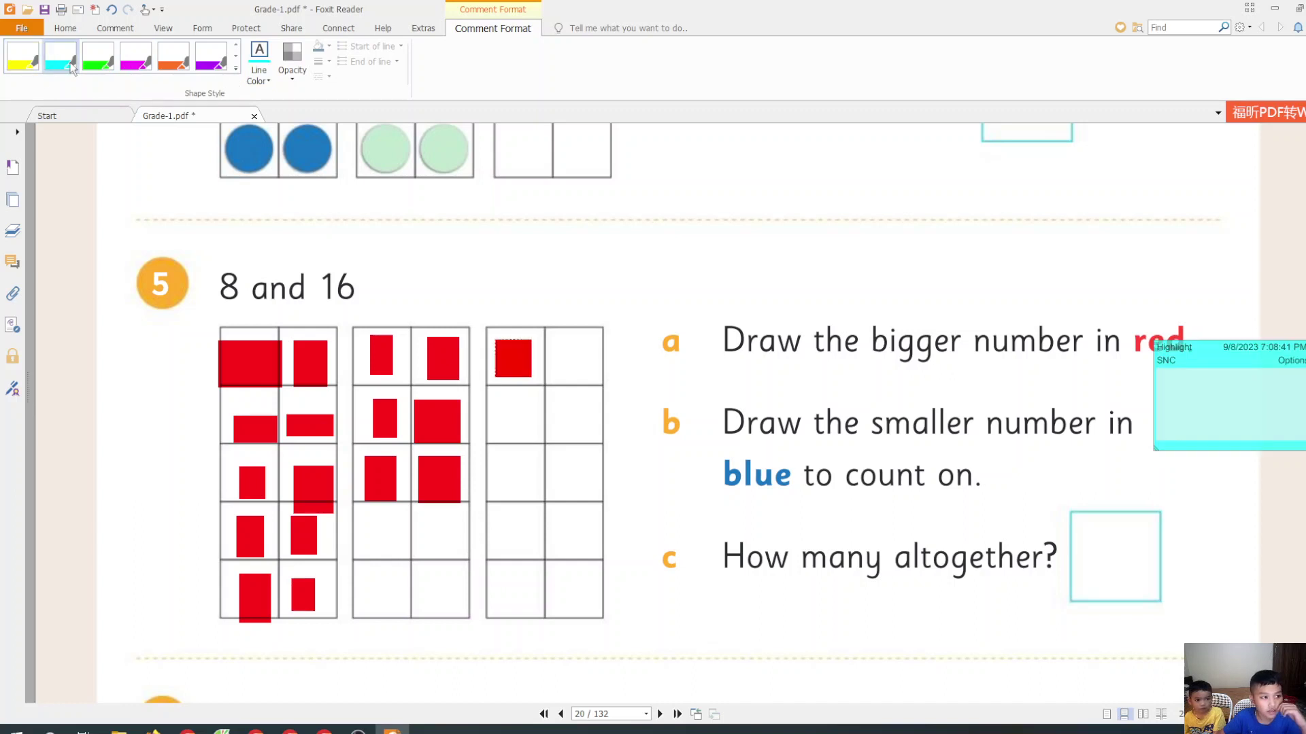
left_click(580, 300)
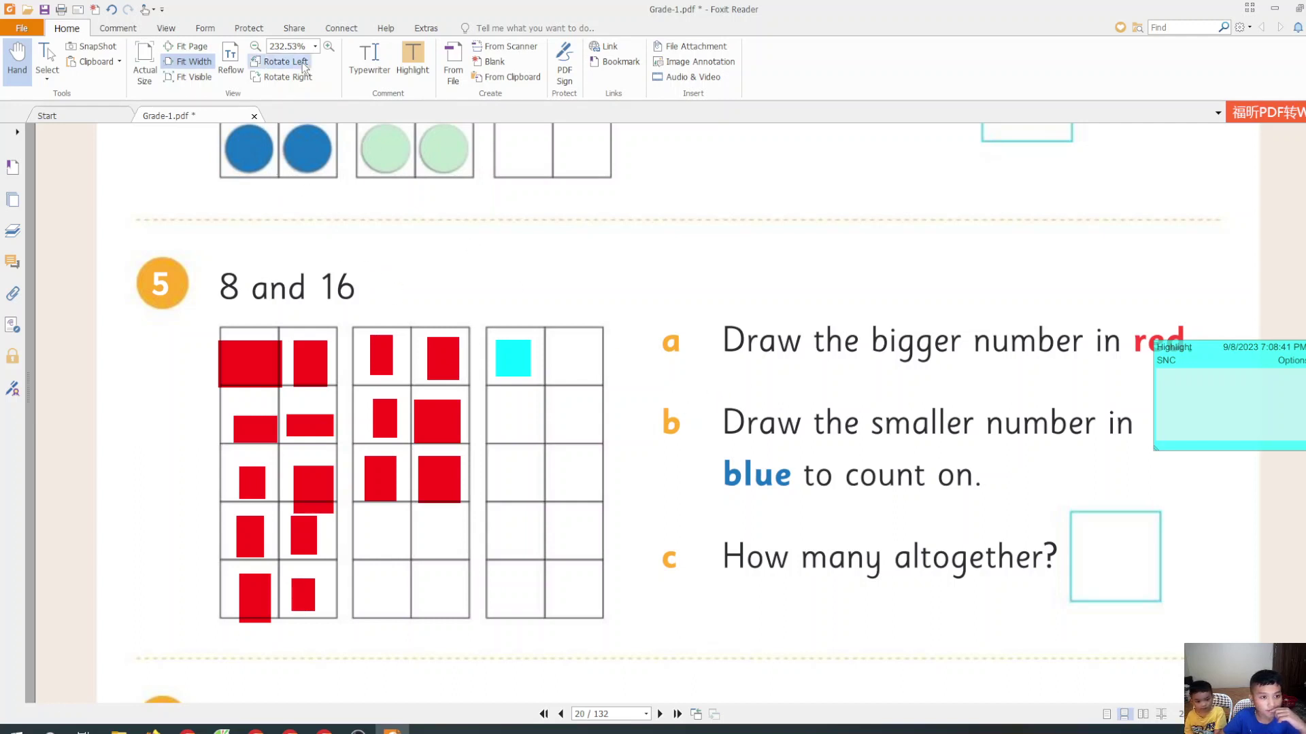
- Add cyan squares to the third frame's remaining cells through the fourth row
left_click(113, 28)
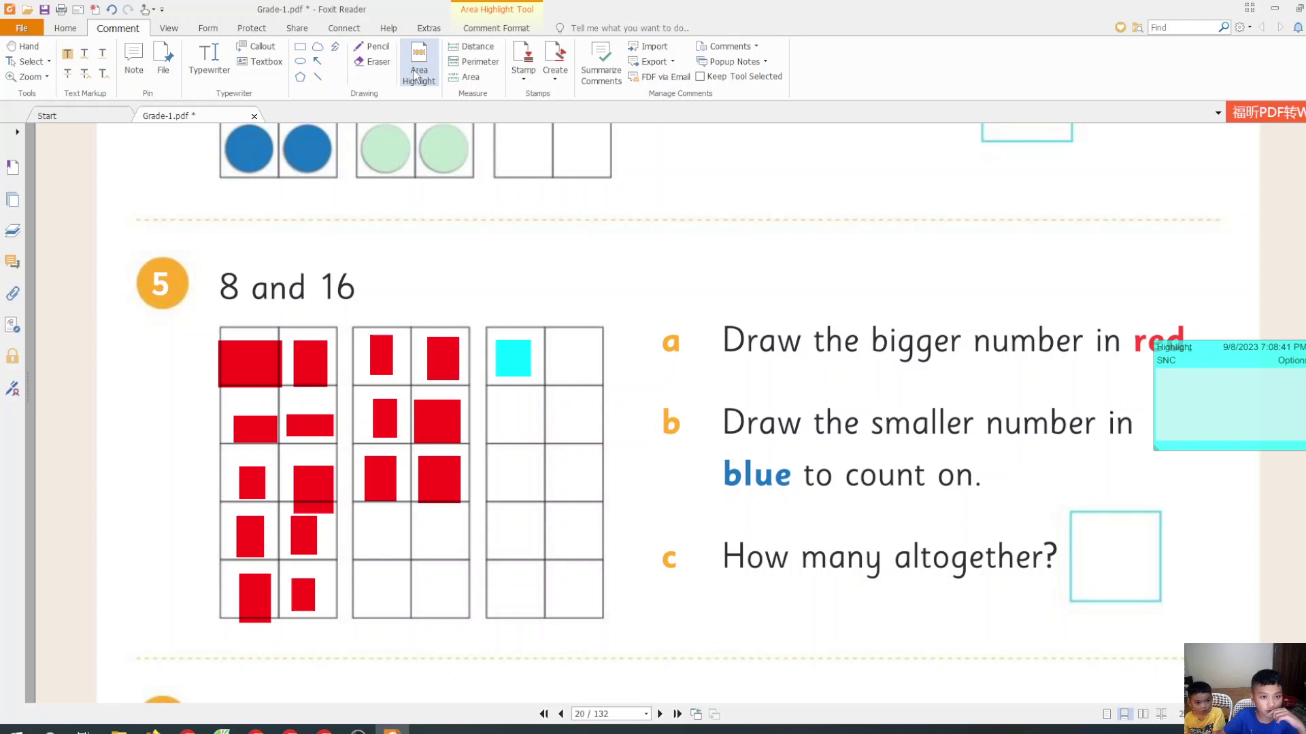
left_click(412, 80)
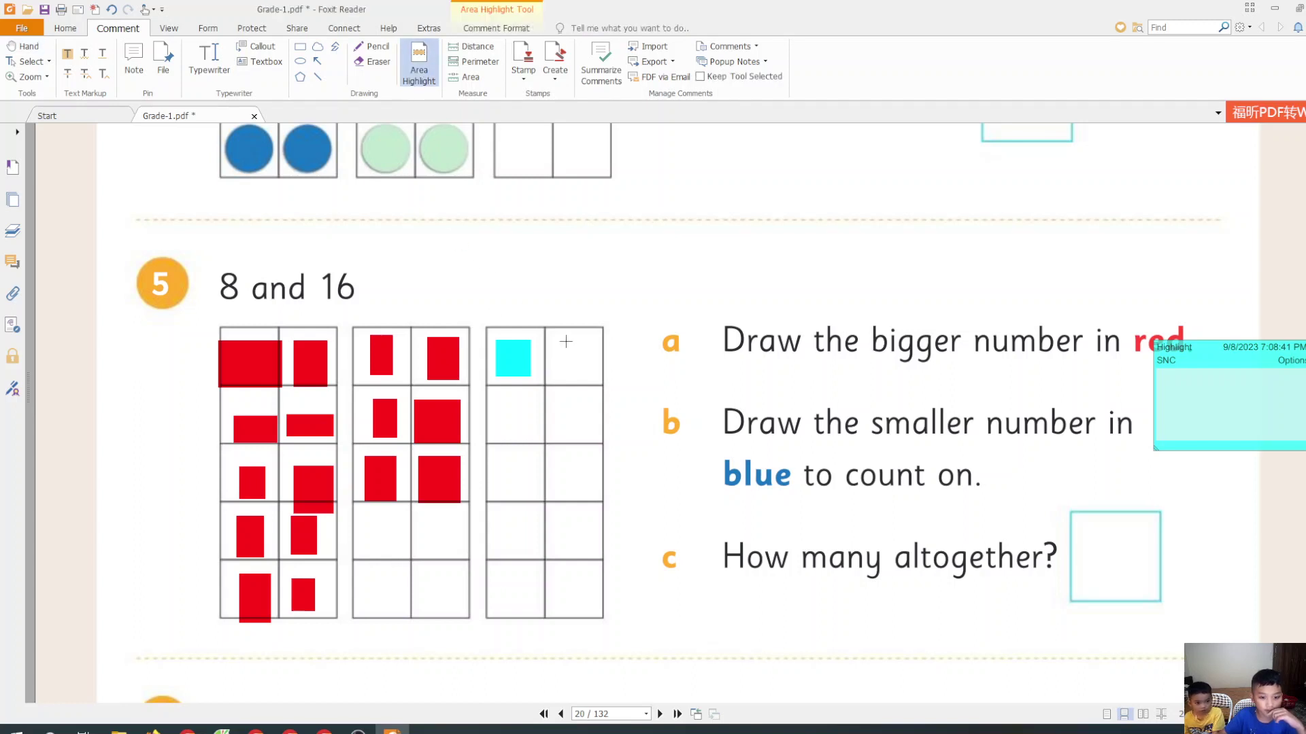
left_click_drag(559, 344, 594, 376)
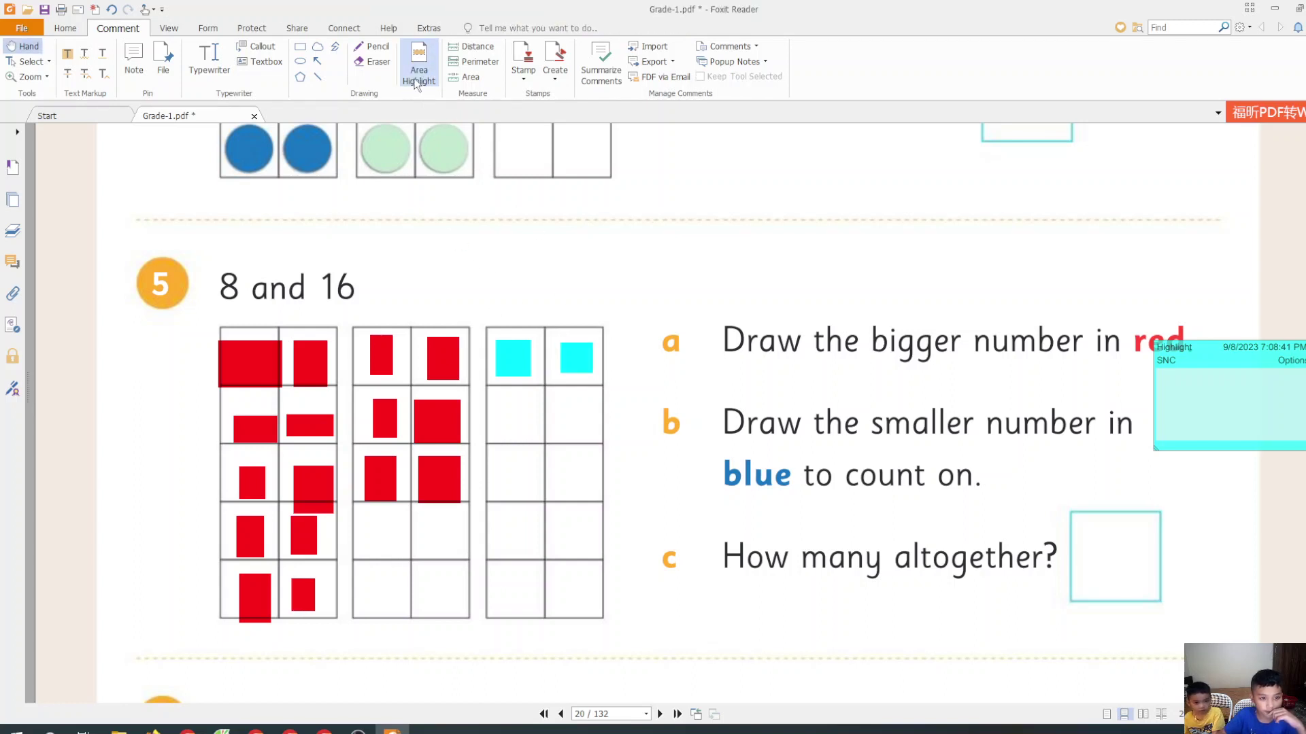
mouse_move(508, 408)
left_mouse_down()
mouse_move(531, 435)
mouse_move(589, 435)
left_mouse_up()
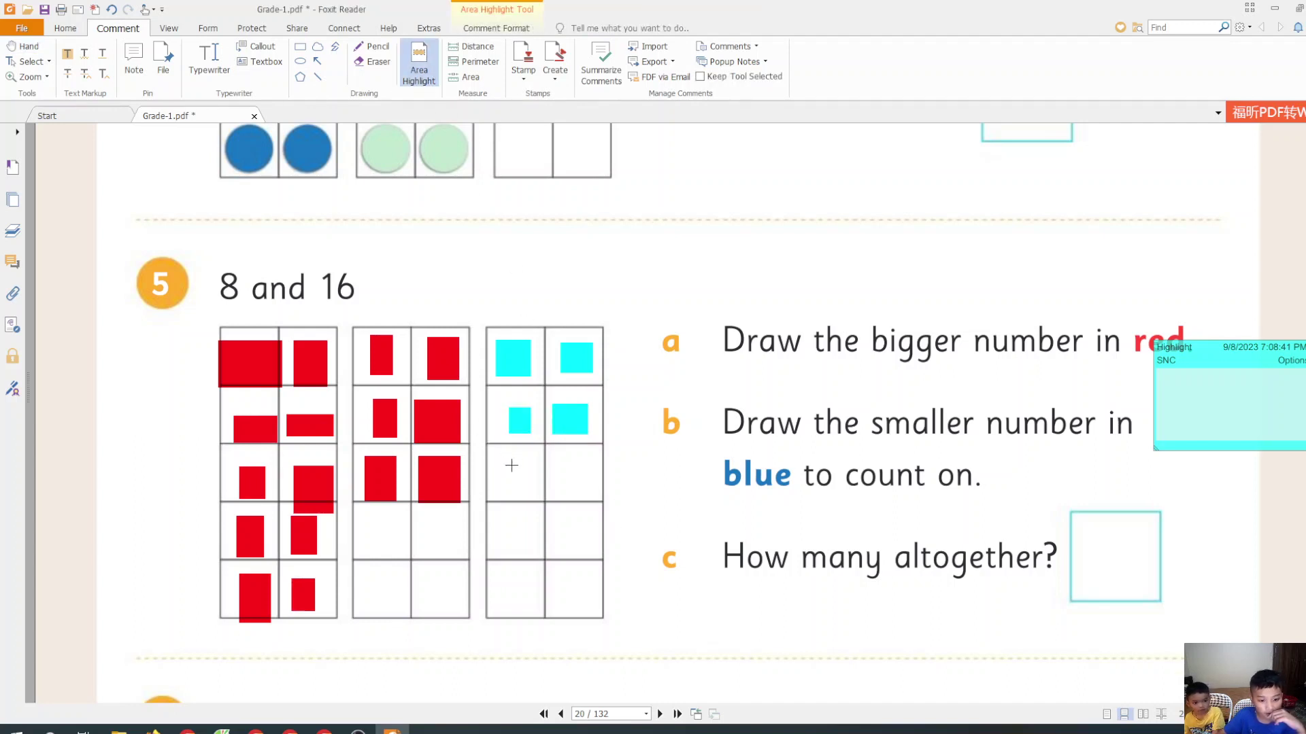
mouse_move(510, 456)
left_mouse_down()
mouse_move(536, 497)
mouse_move(597, 498)
left_mouse_up()
left_click(419, 70)
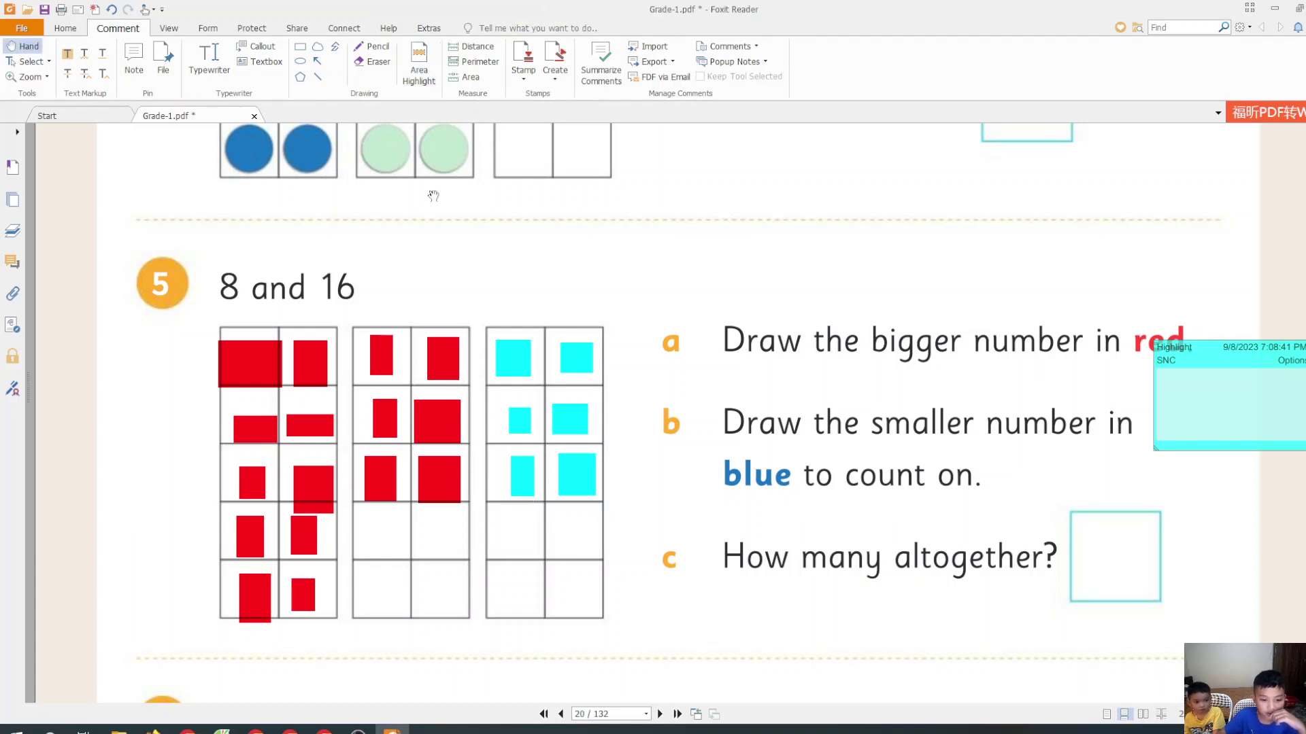
left_click(425, 64)
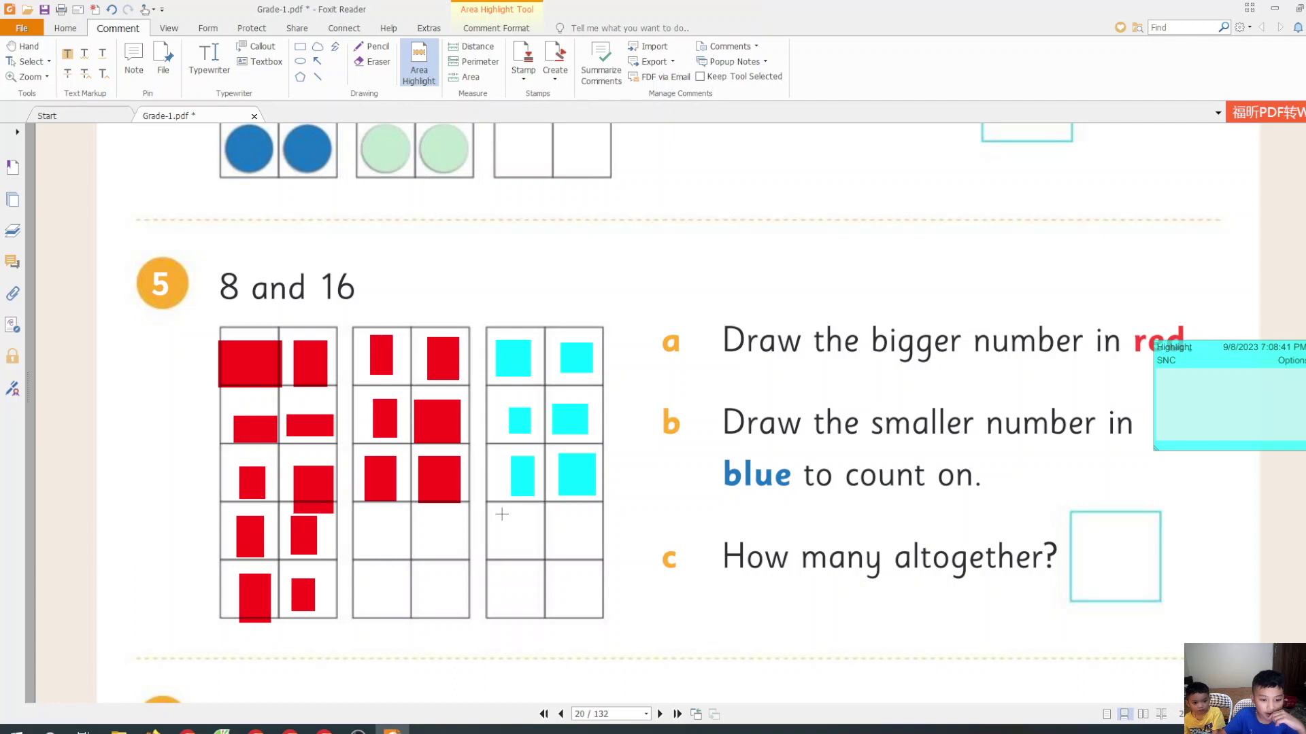
left_click_drag(501, 514, 539, 555)
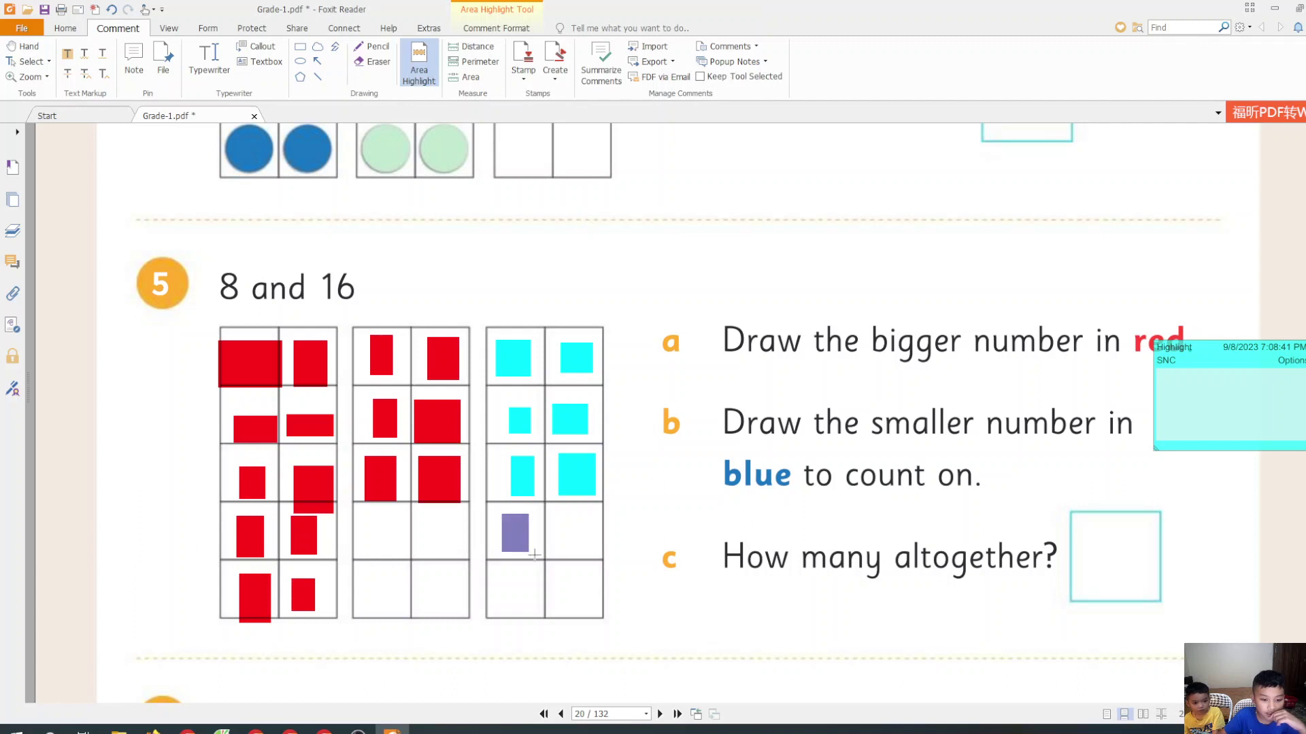
left_click(422, 56)
left_click_drag(561, 524, 591, 560)
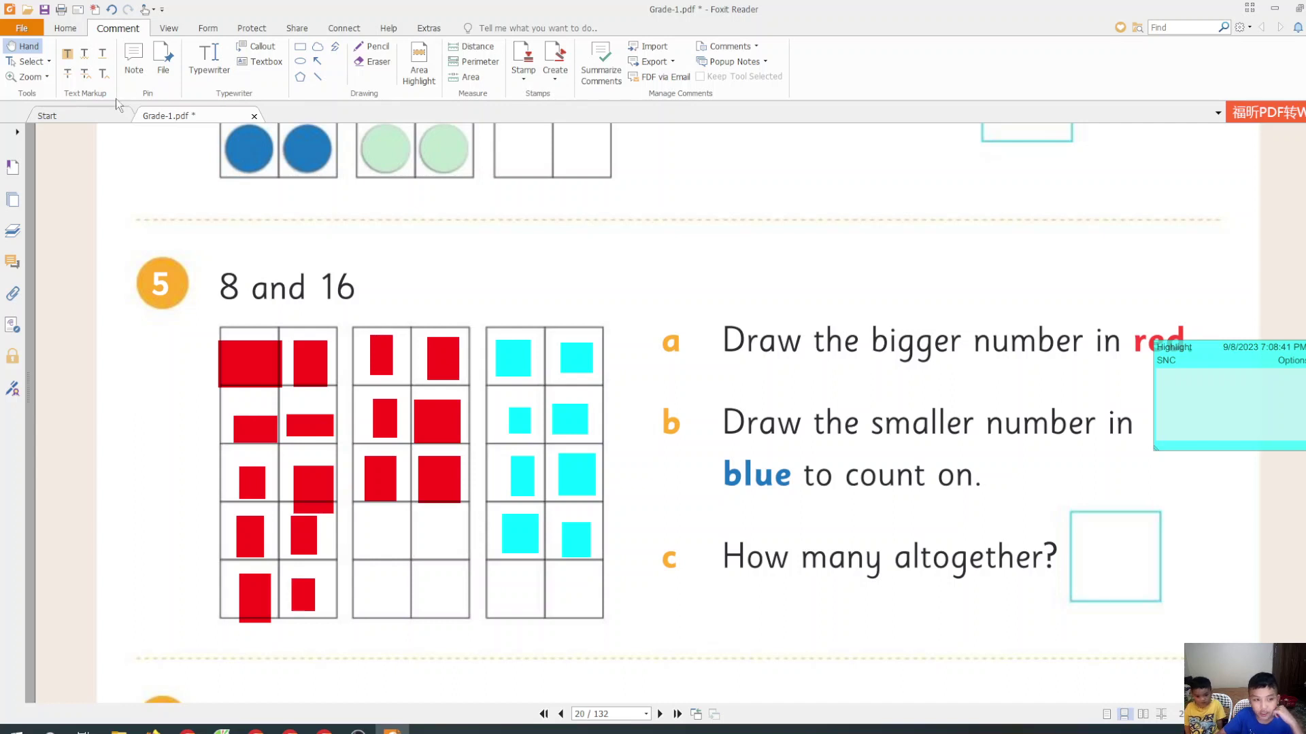
- Type 24 in exercise 5's How many altogether? box, fixing a mistyped digit
left_click(210, 62)
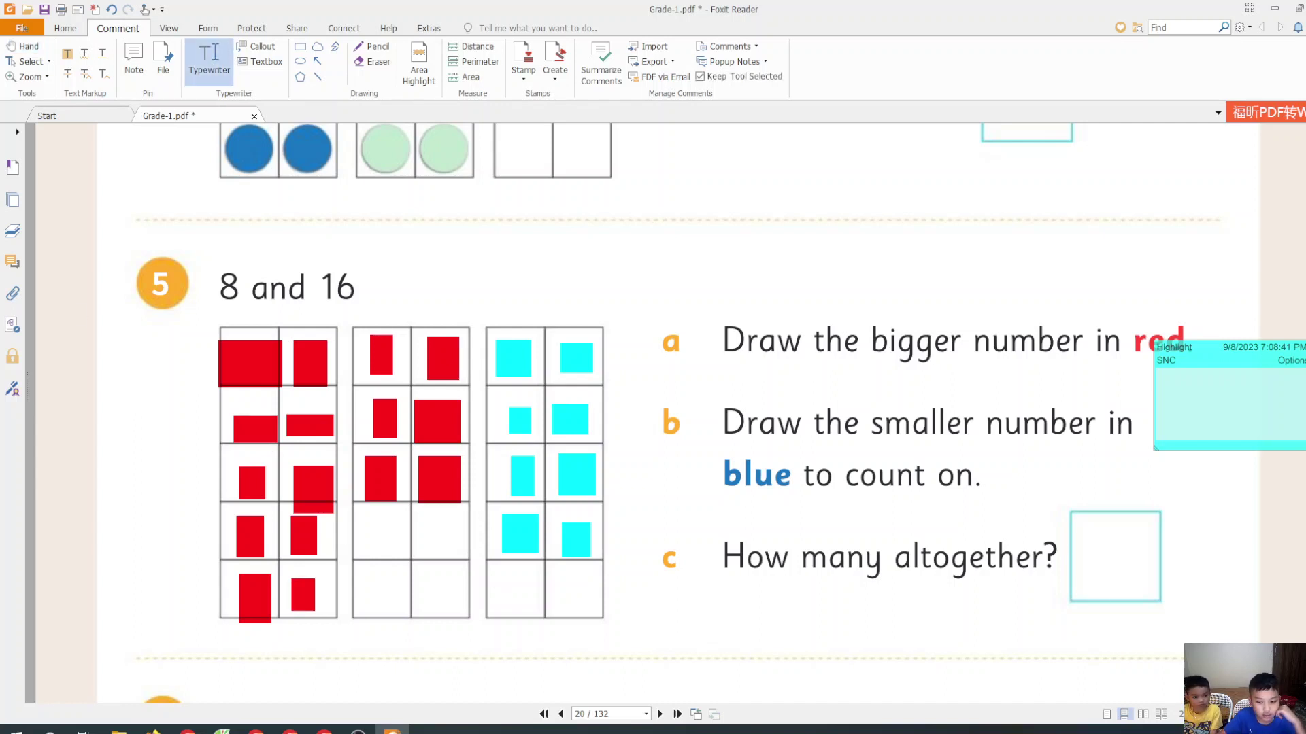
left_click(1086, 558)
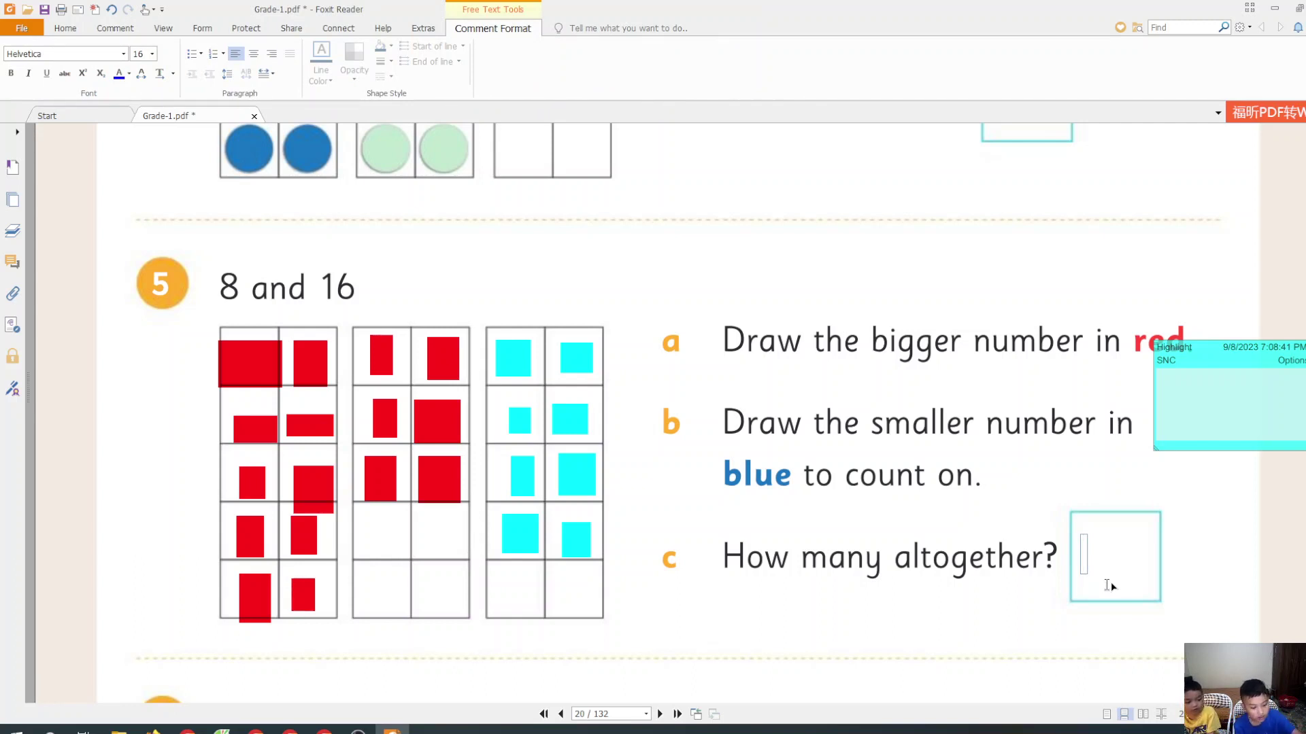
type("25")
key("BackSpace")
type("4")
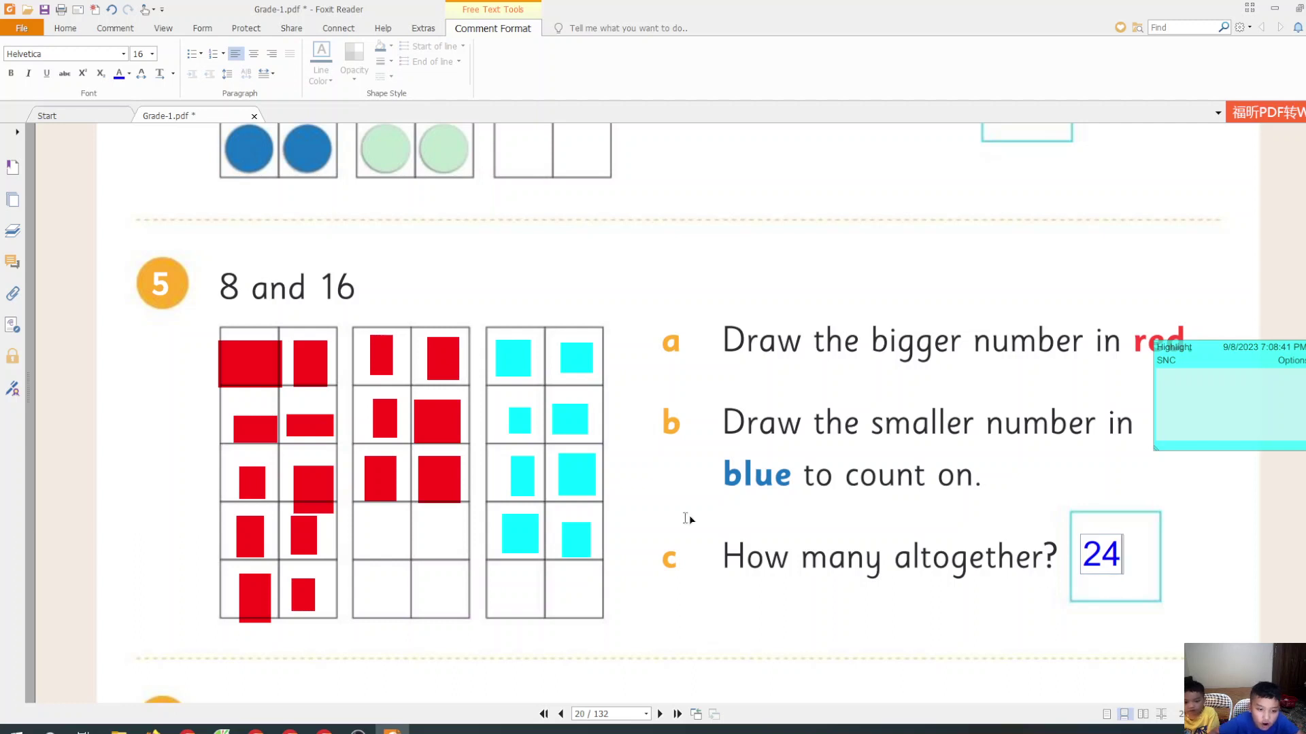
scroll(689, 518, "down", 5)
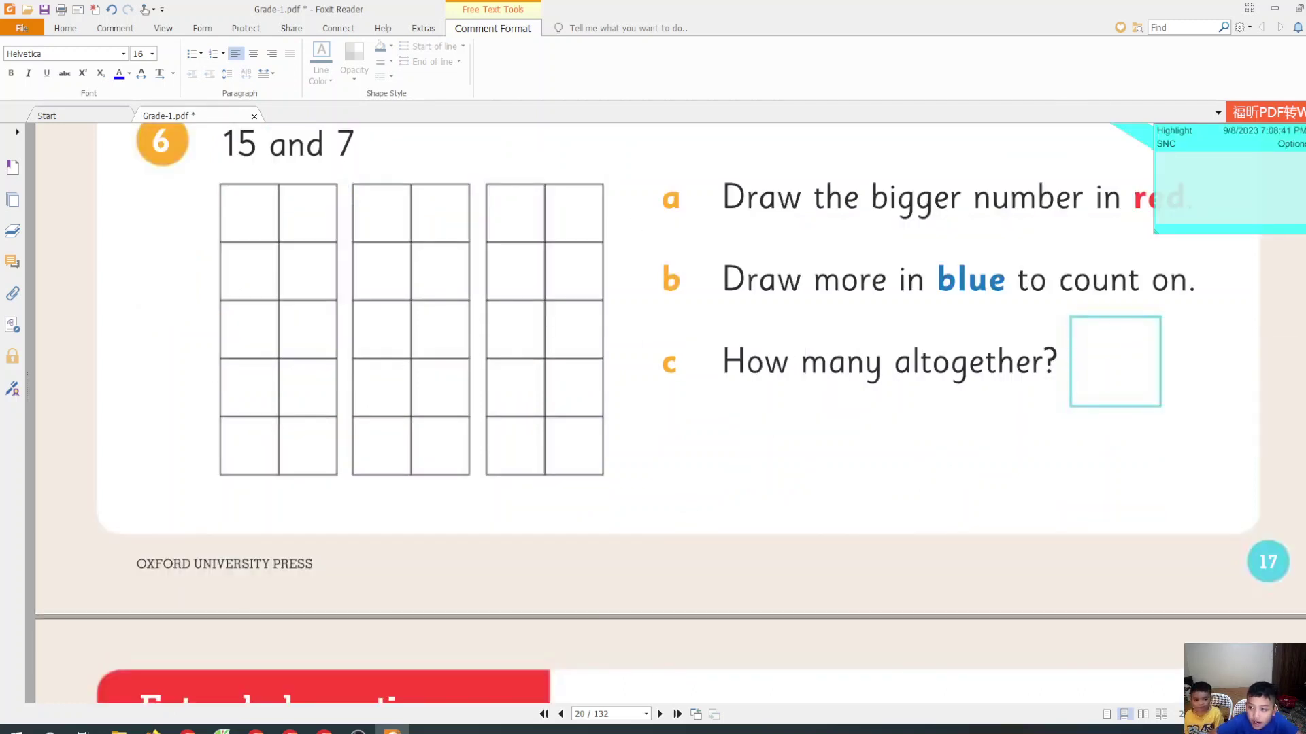
key("Escape")
scroll(564, 301, "up", 1)
scroll(564, 301, "up", 1)
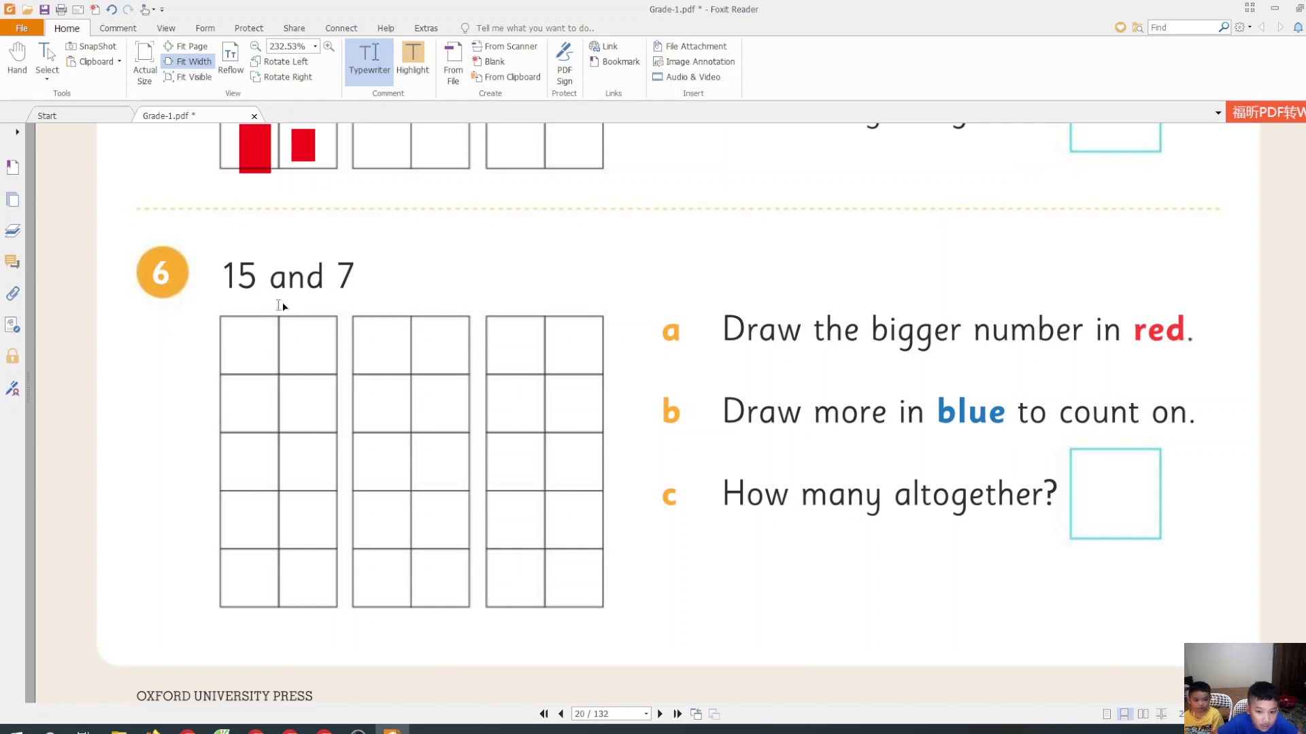
scroll(650, 551, "up", 5)
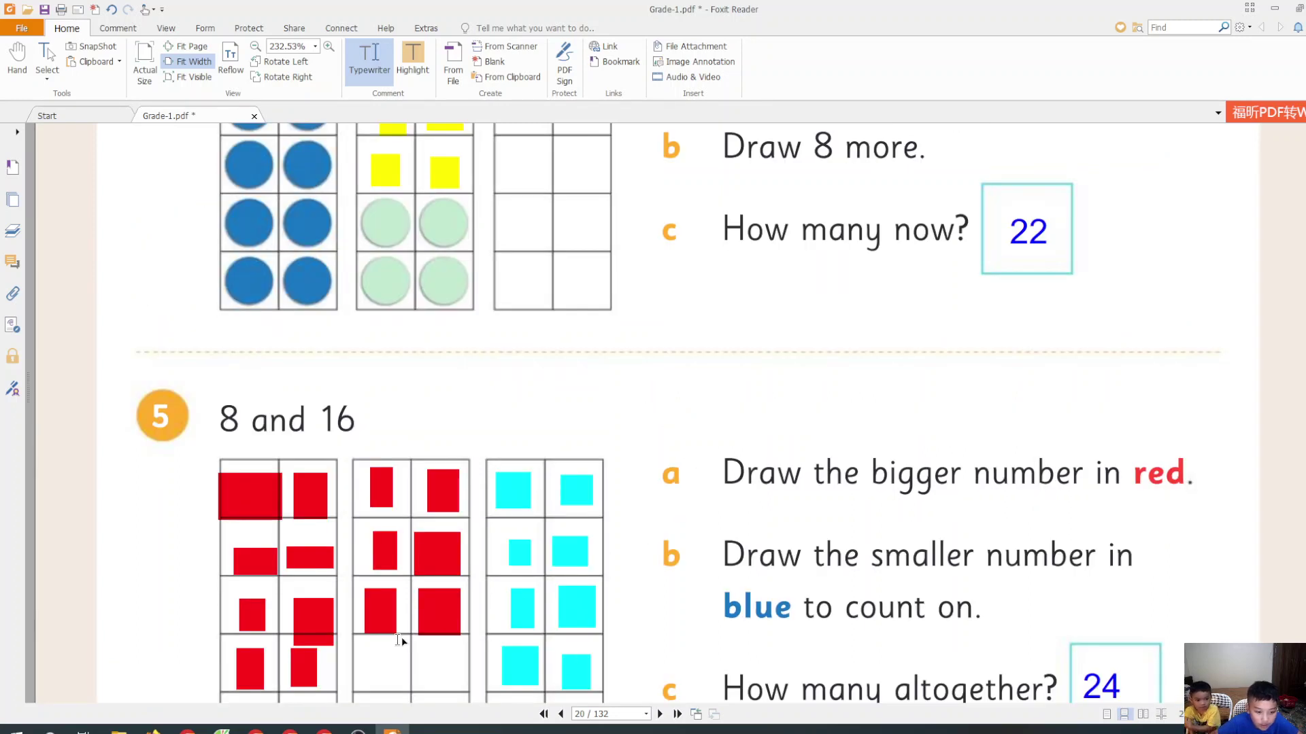
scroll(398, 633, "down", 5)
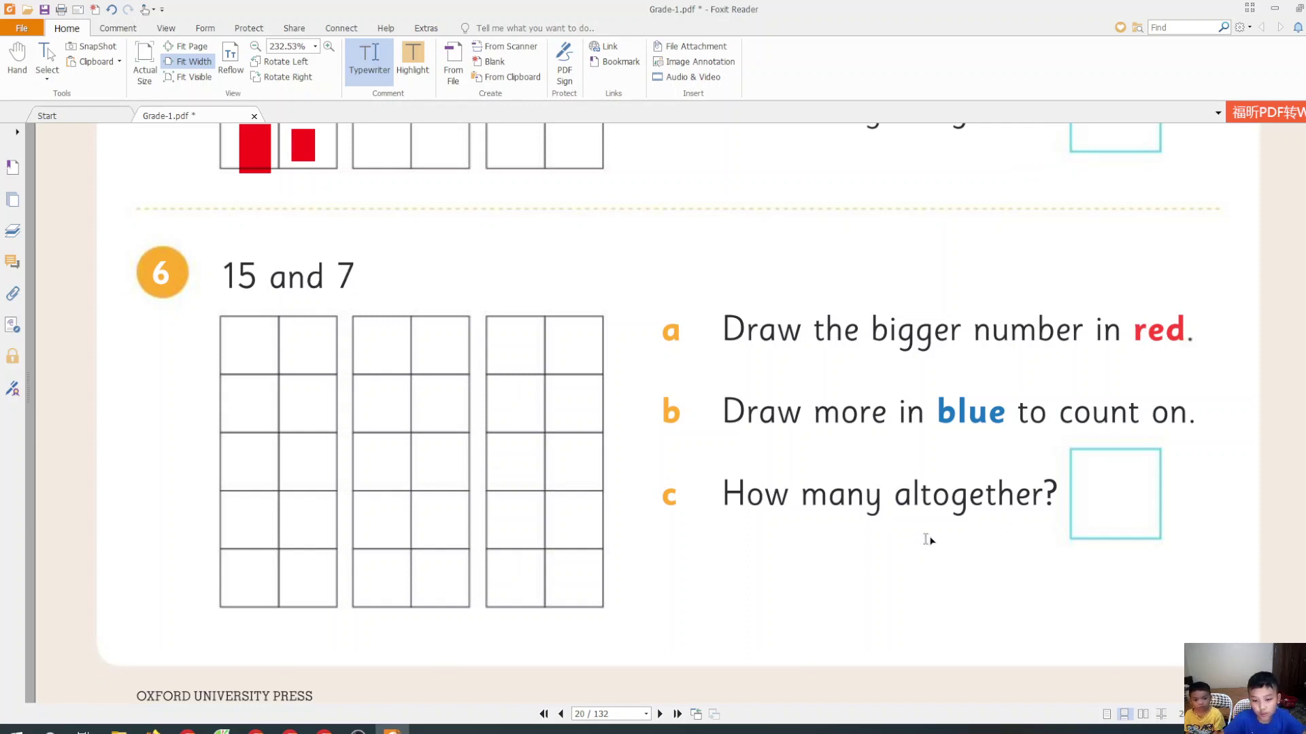
- Start a text answer in the empty answer box and bring up the commenting tools
left_click(1099, 494)
scroll(643, 475, "down", 5)
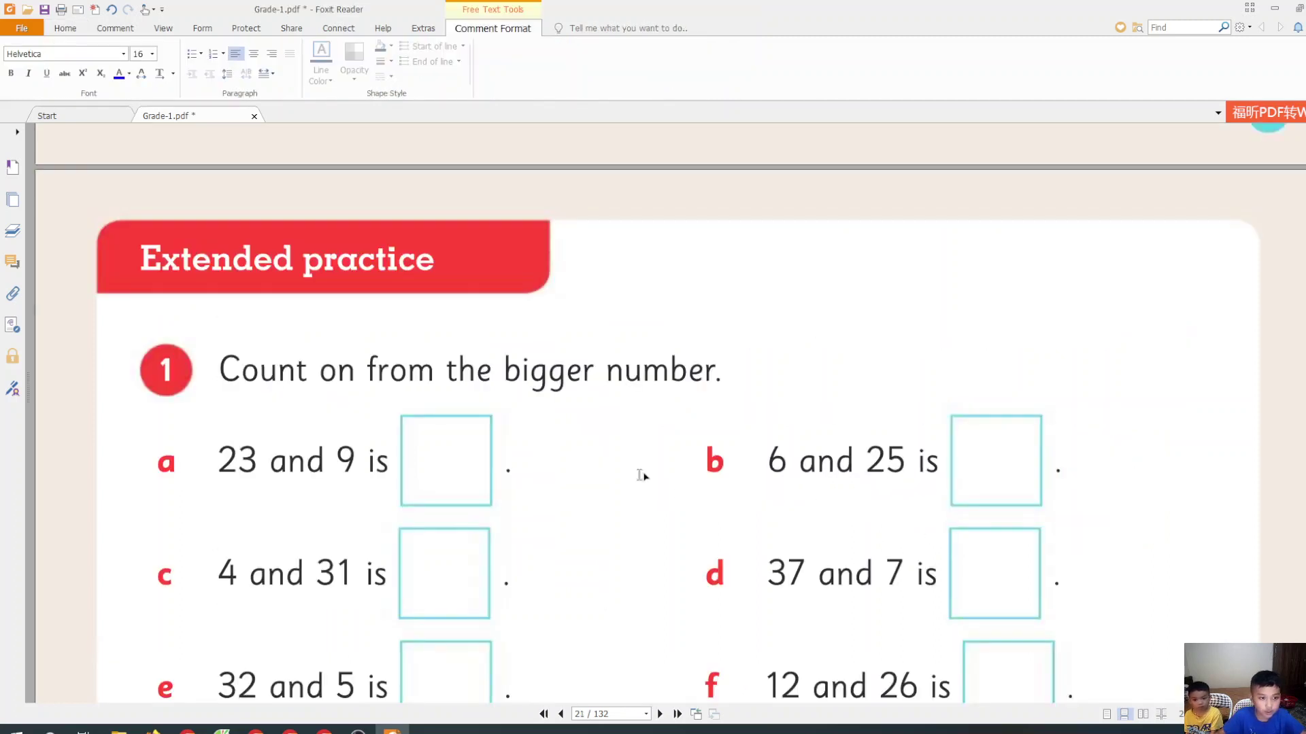
scroll(1109, 601, "down", 1)
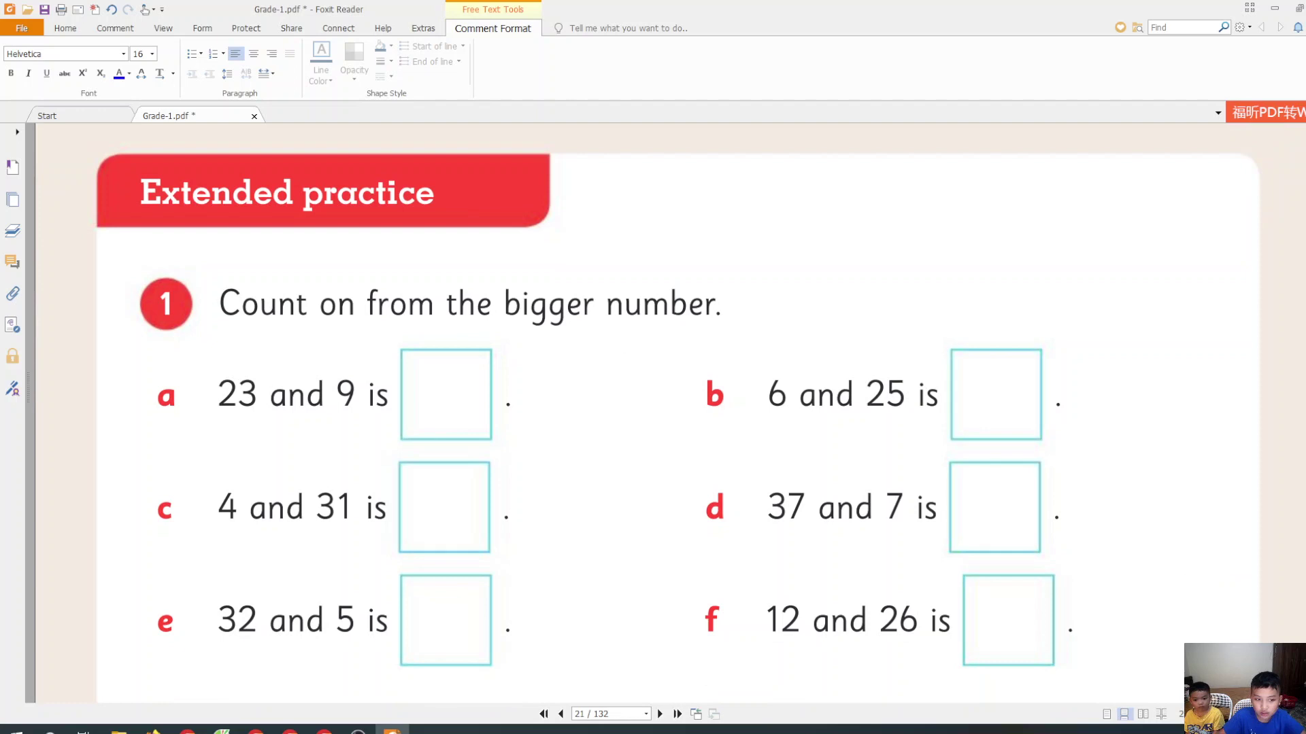
scroll(1109, 600, "down", 1)
scroll(1000, 531, "up", 1)
left_click(116, 29)
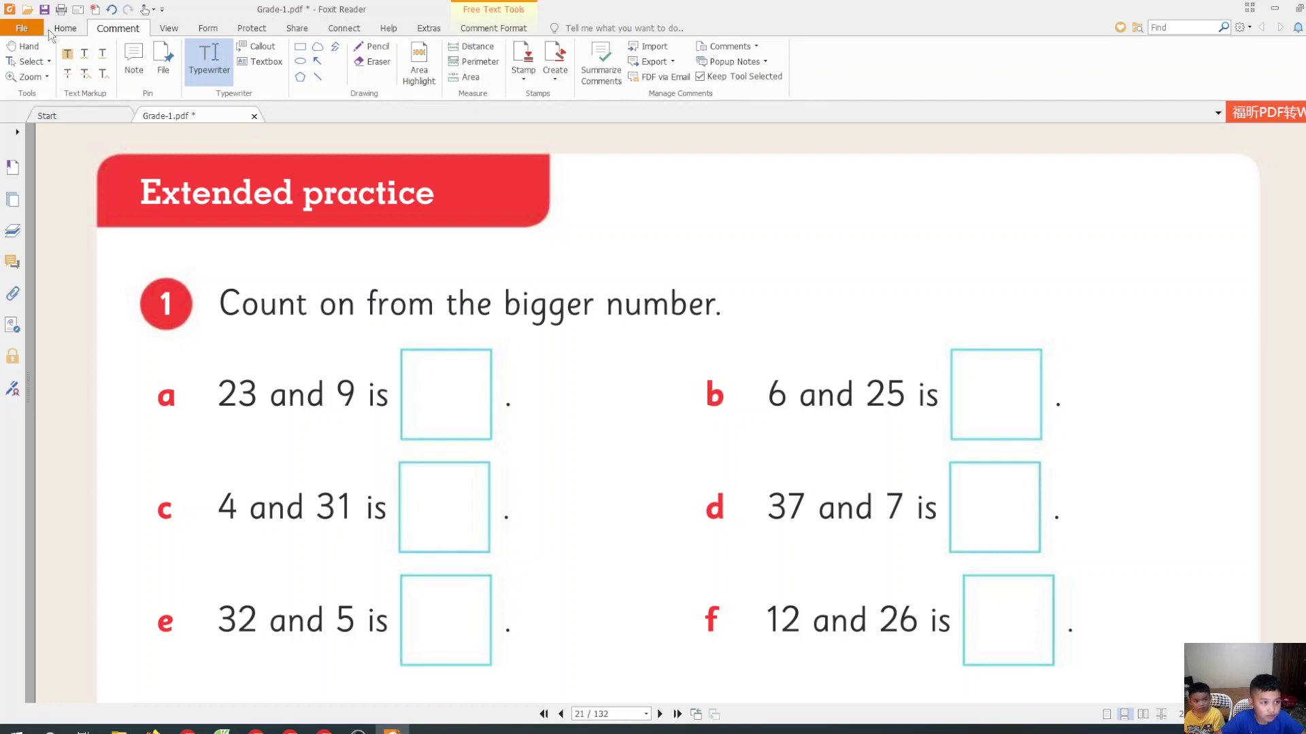
left_click(61, 30)
left_click(118, 29)
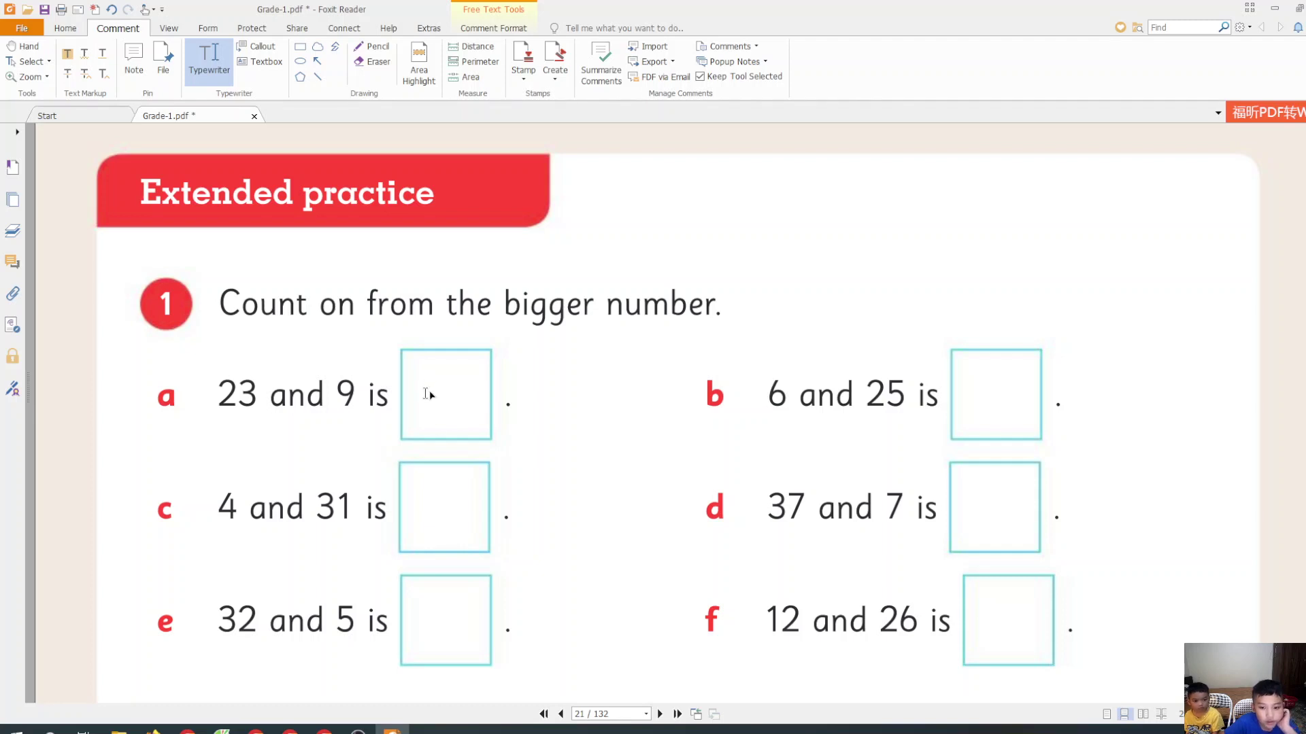
scroll(446, 442, "down", 5)
scroll(446, 442, "up", 5)
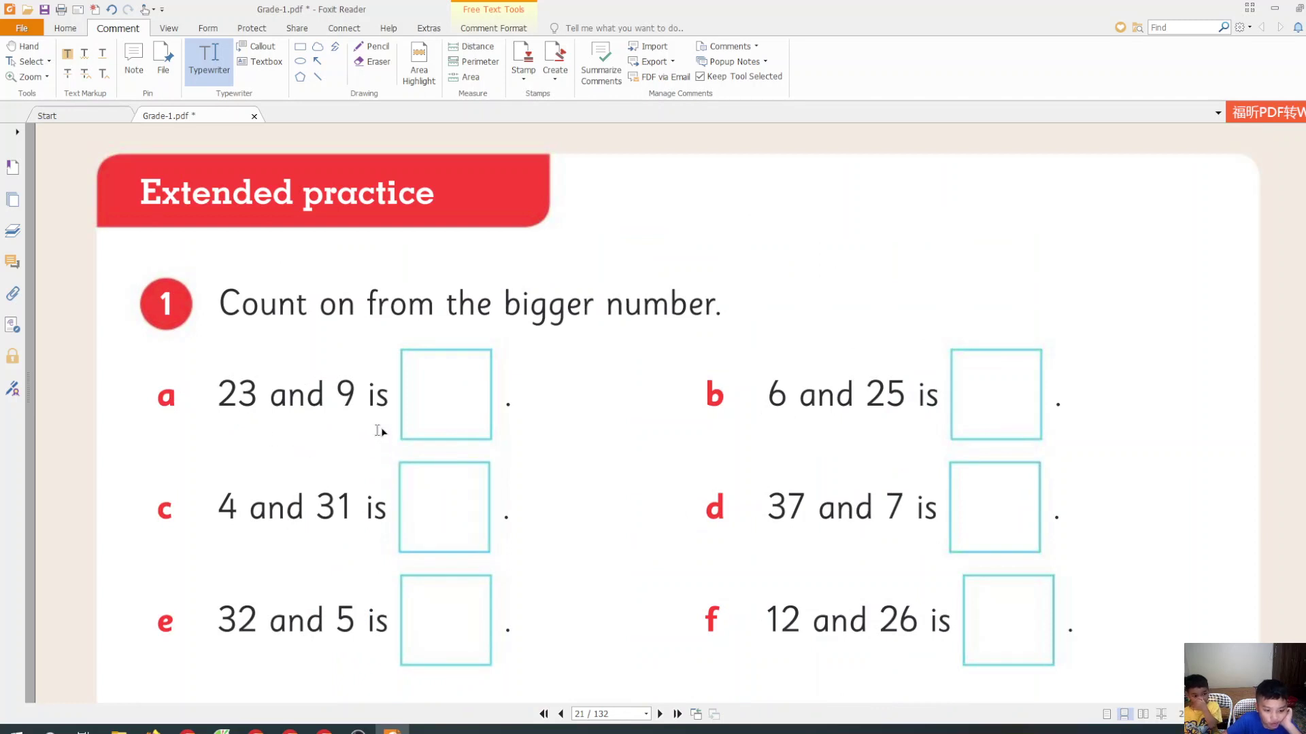
- Place a Typewriter text entry inside box c on page 21
left_click(429, 503)
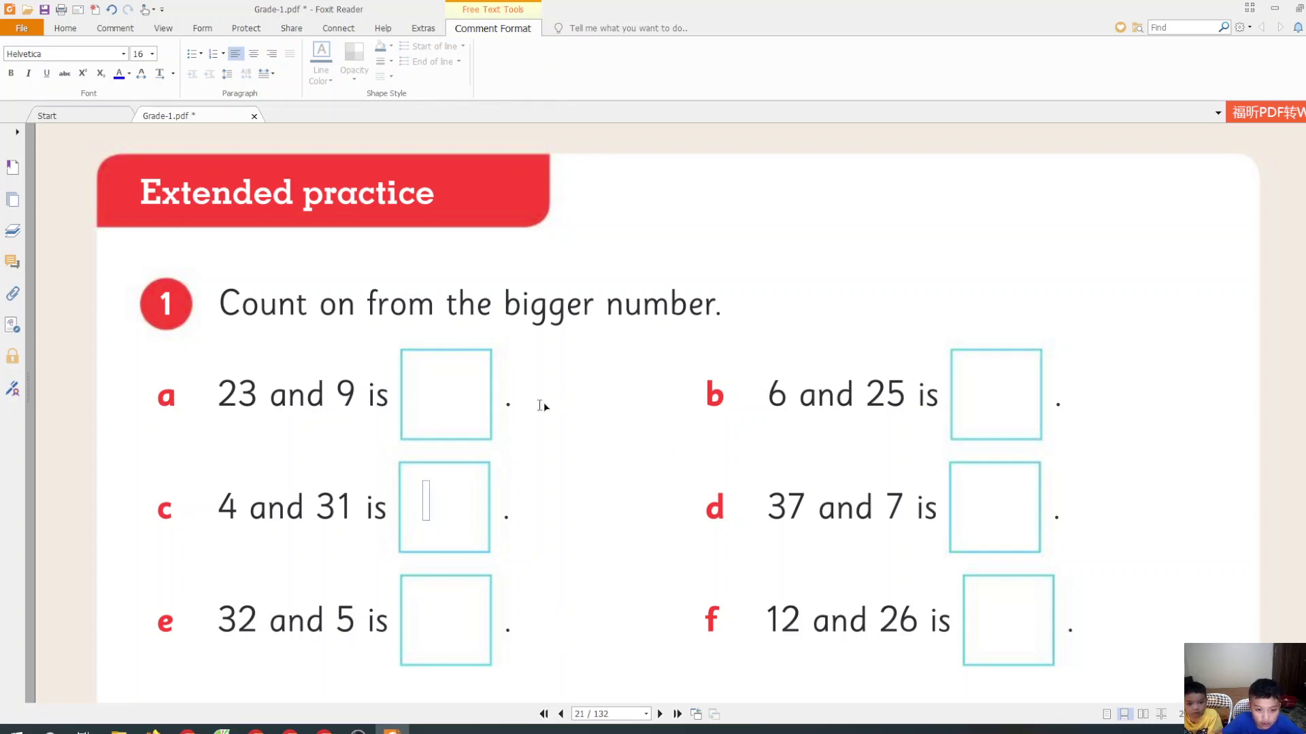
left_click(451, 500)
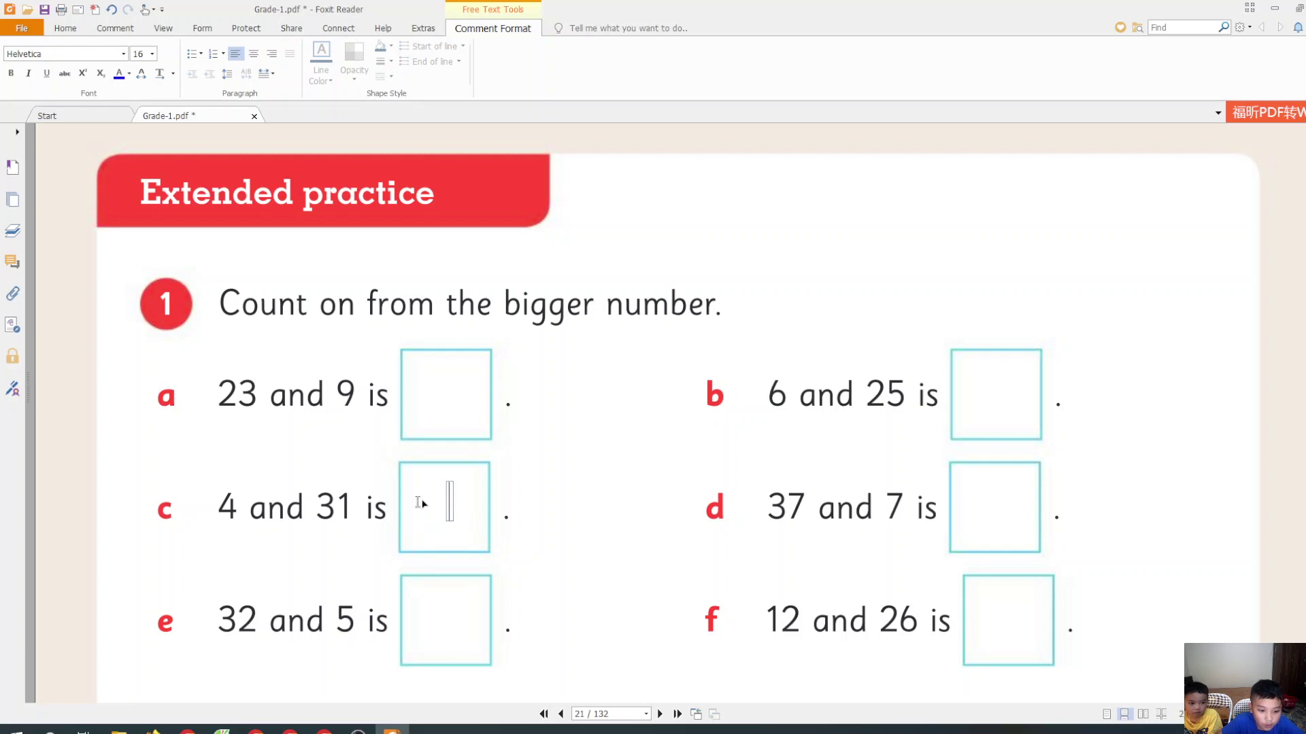
left_click(446, 521)
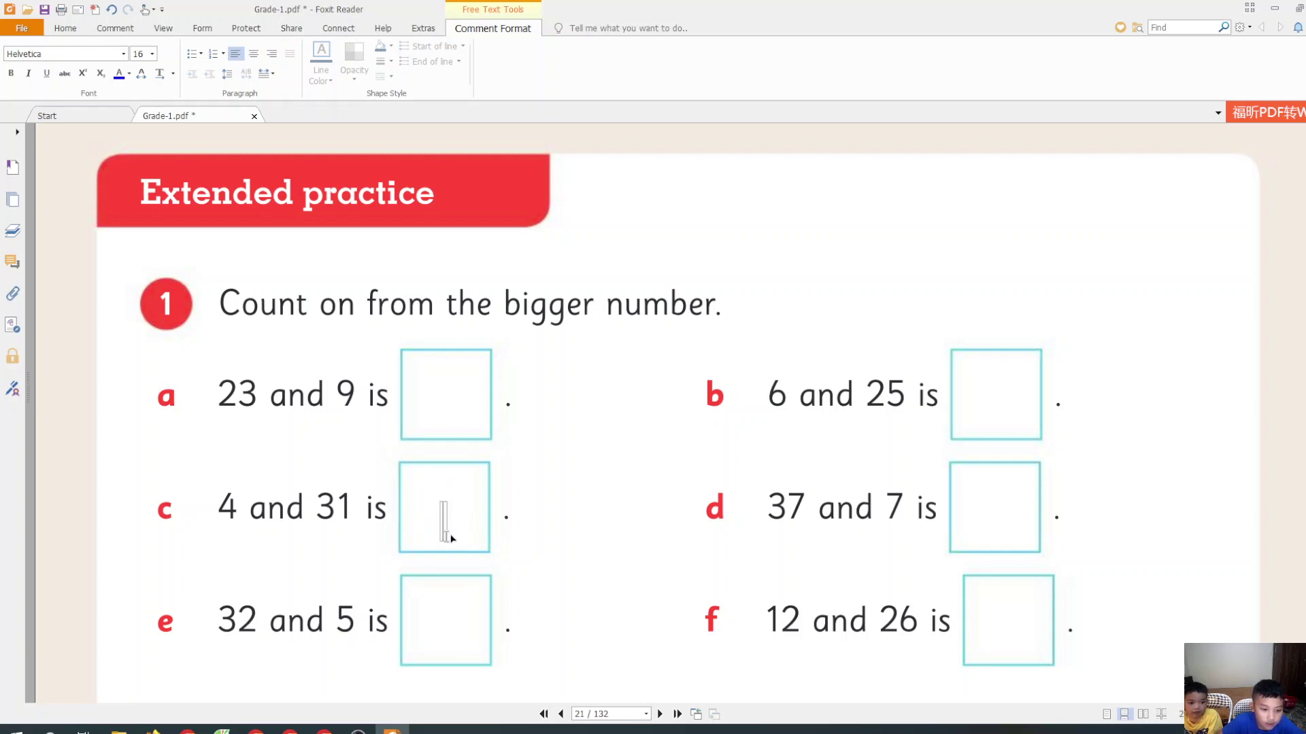
scroll(439, 561, "down", 5)
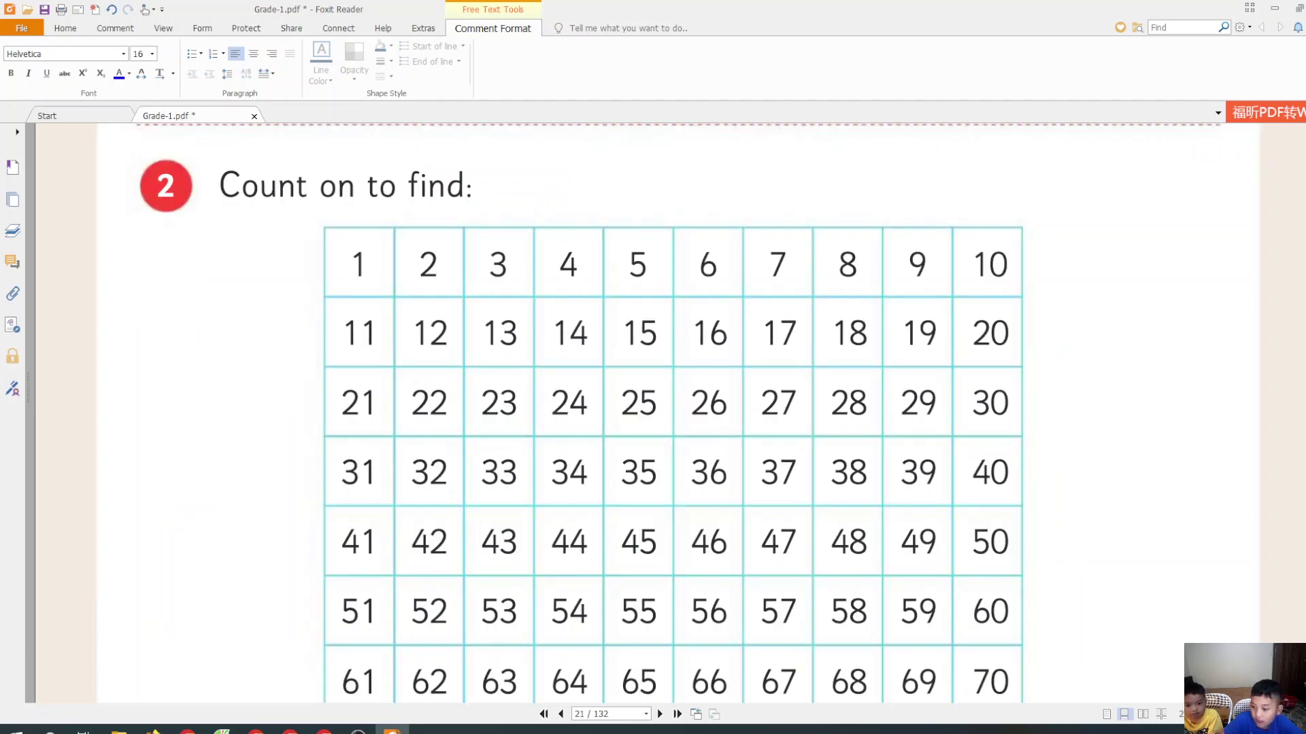
scroll(674, 408, "down", 3)
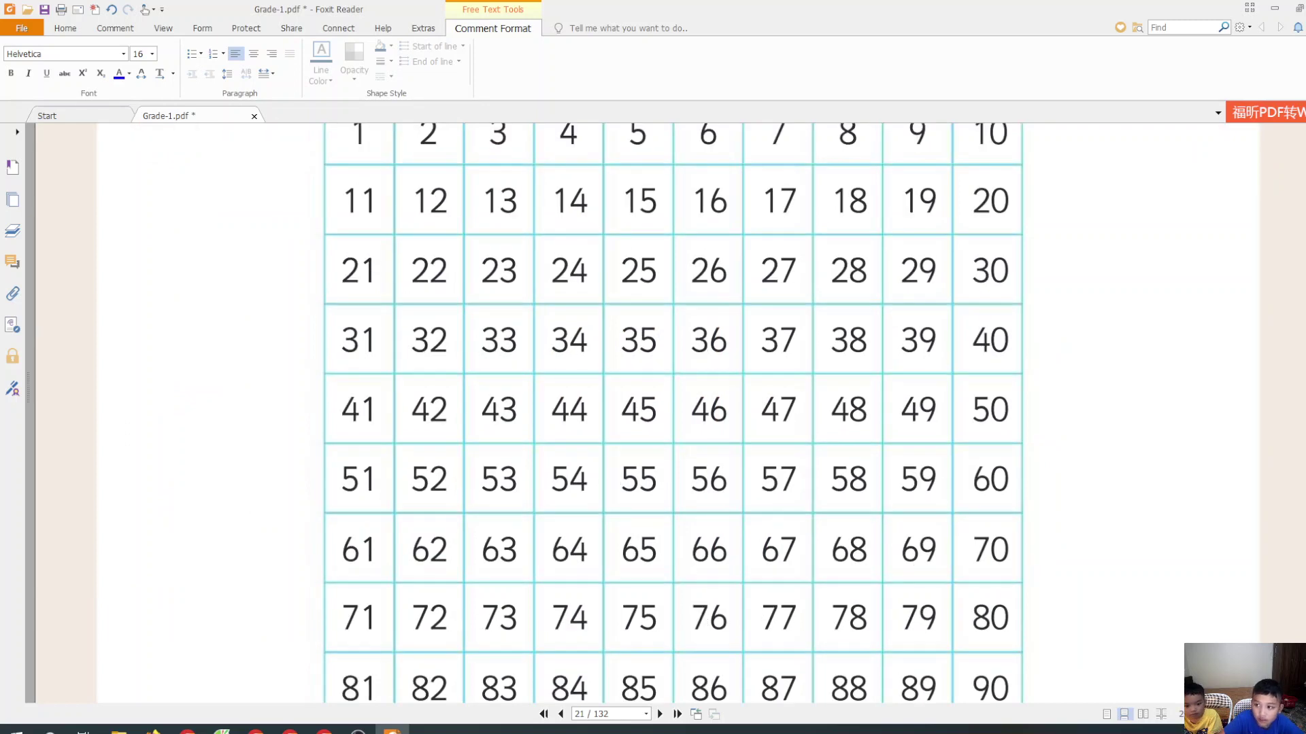
scroll(1298, 139, "up", 2)
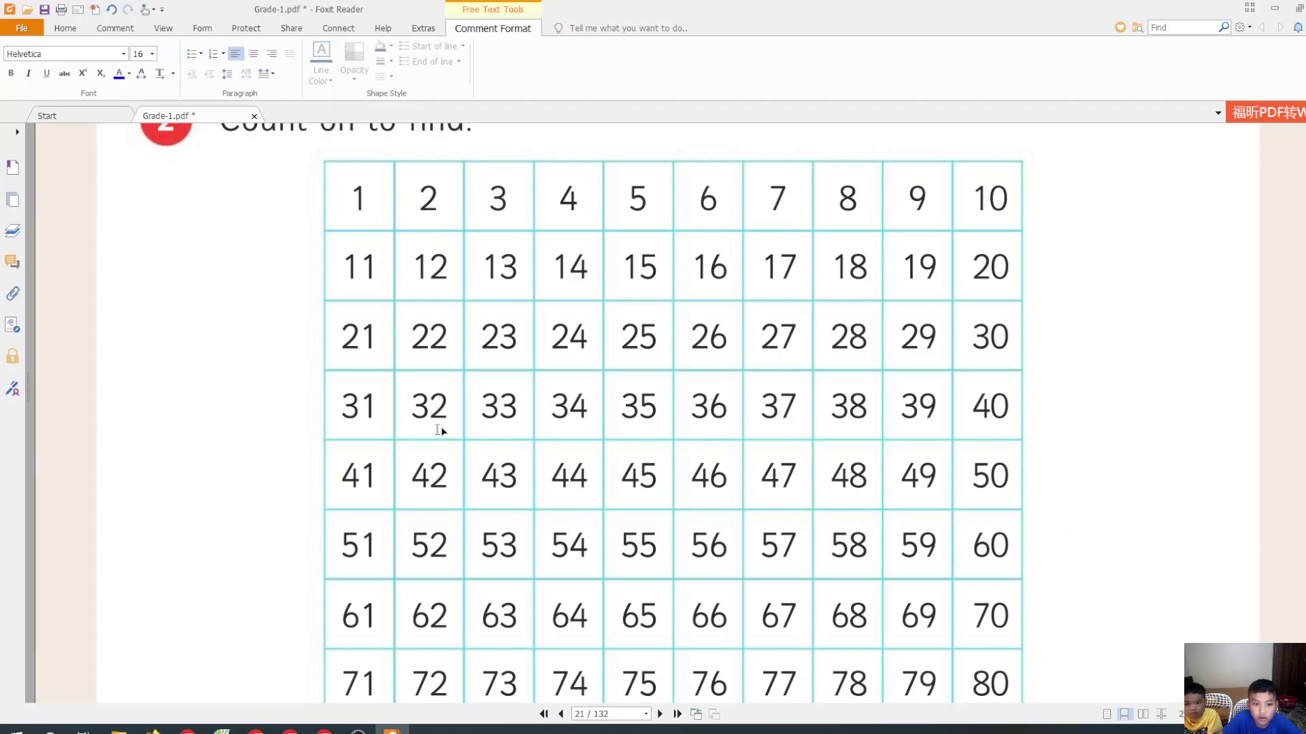
scroll(720, 395, "down", 10)
scroll(370, 308, "up", 10)
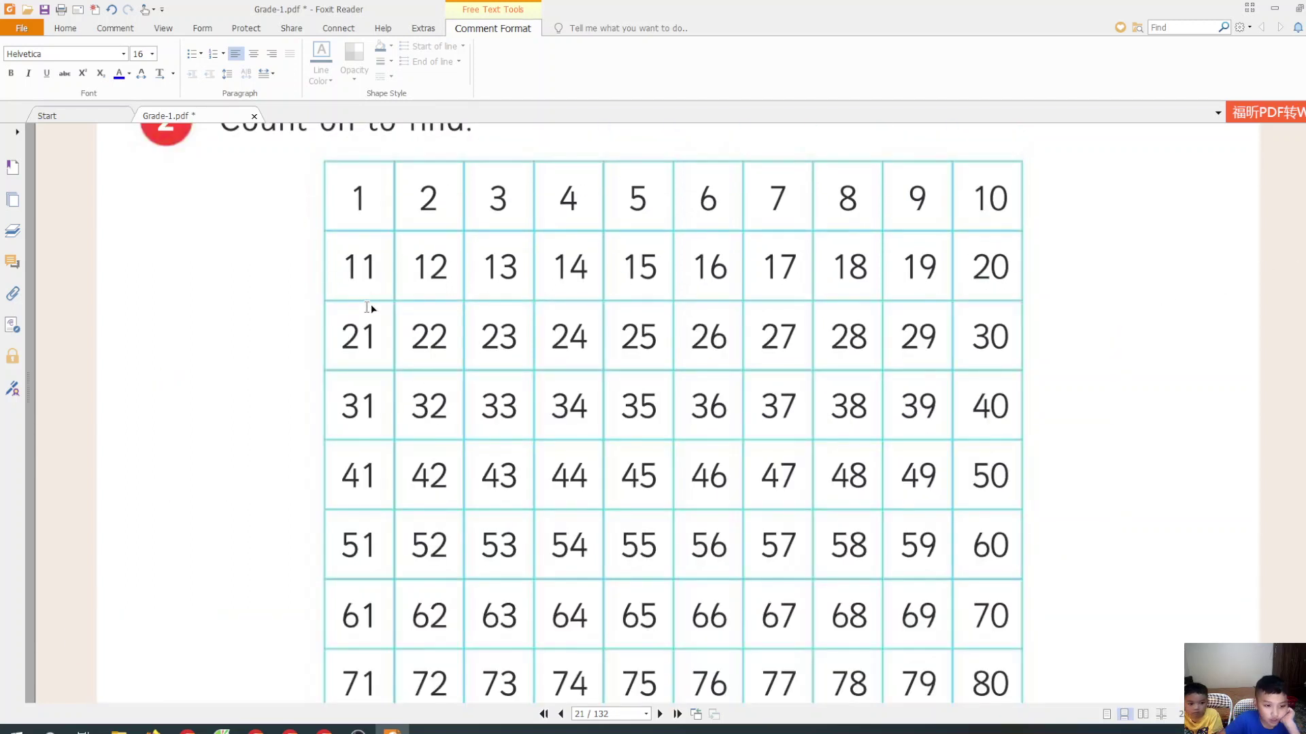
scroll(1083, 211, "up", 1)
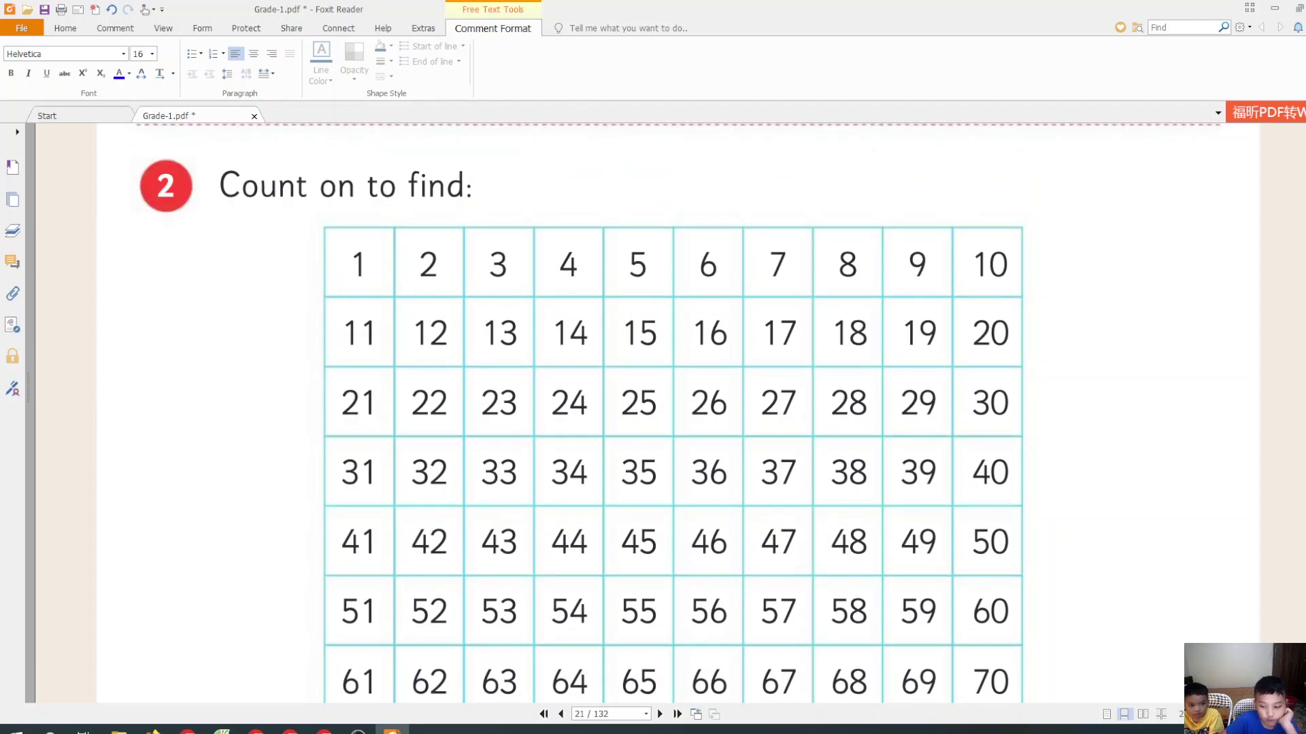
scroll(674, 408, "down", 1)
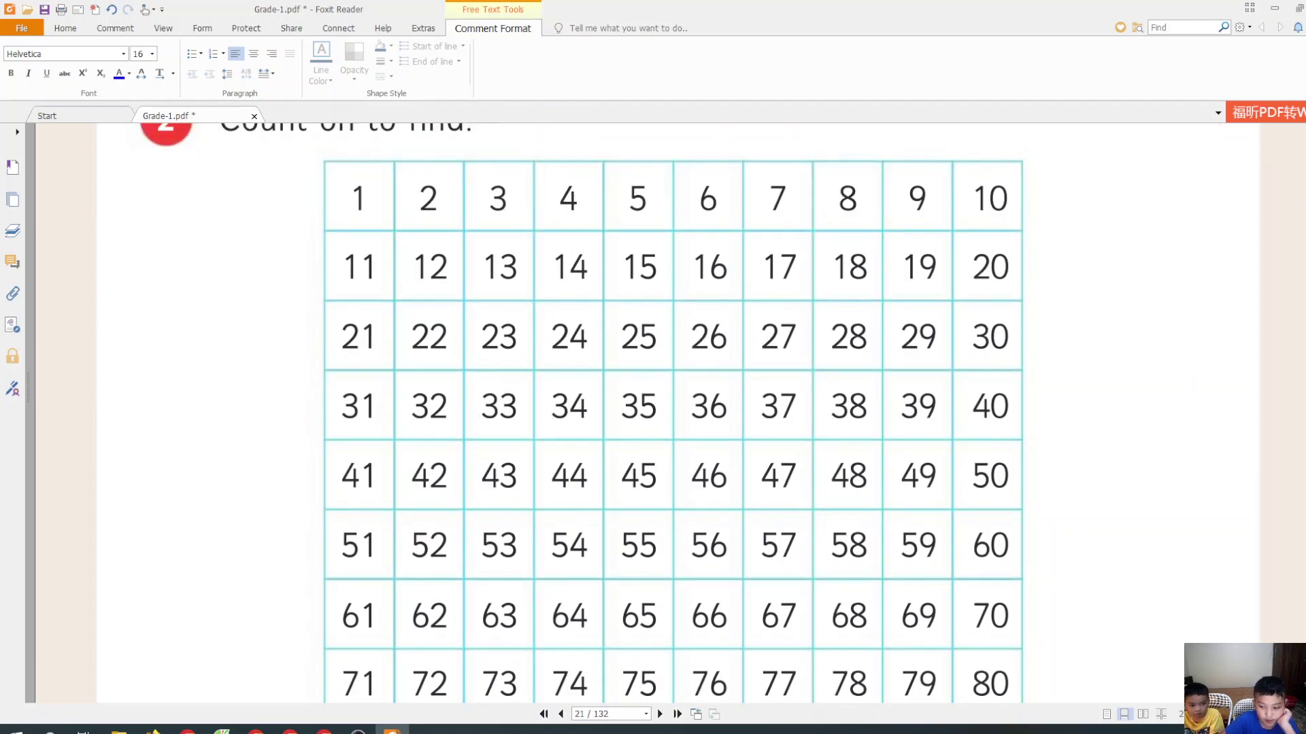
scroll(1053, 617, "down", 8)
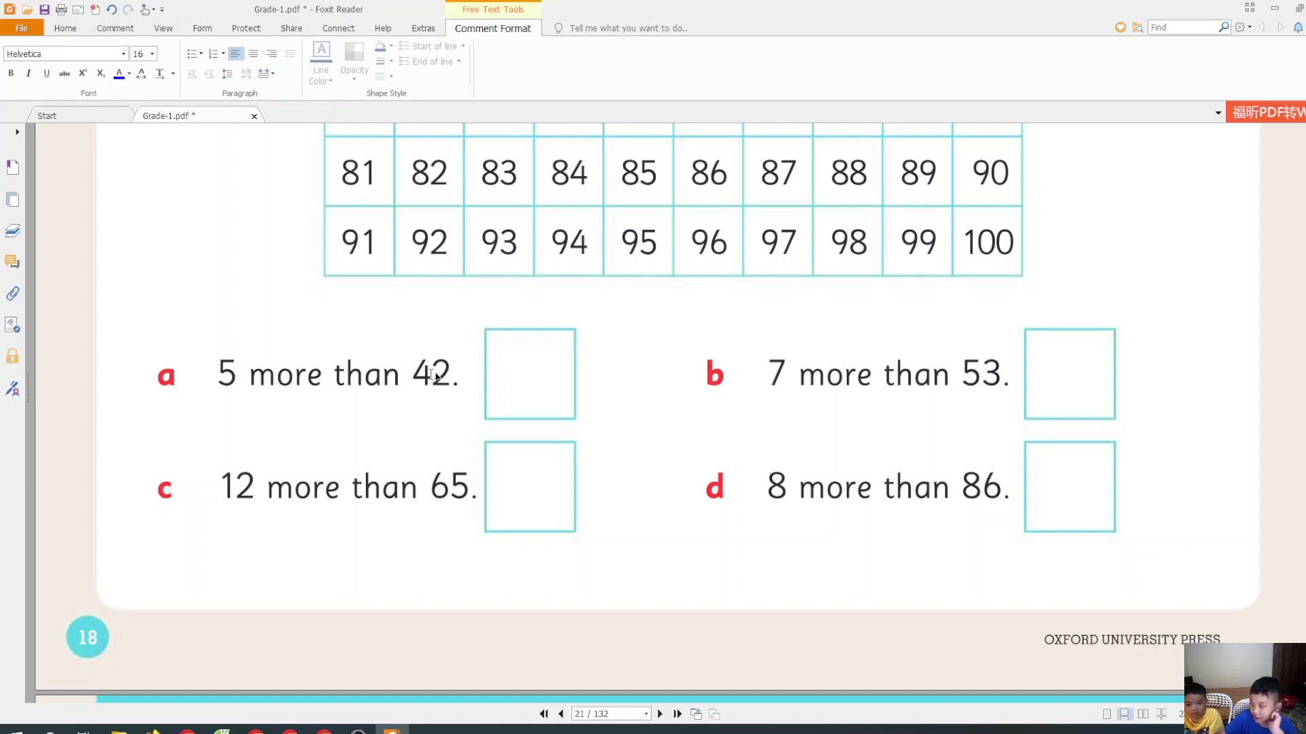
scroll(653, 409, "up", 1)
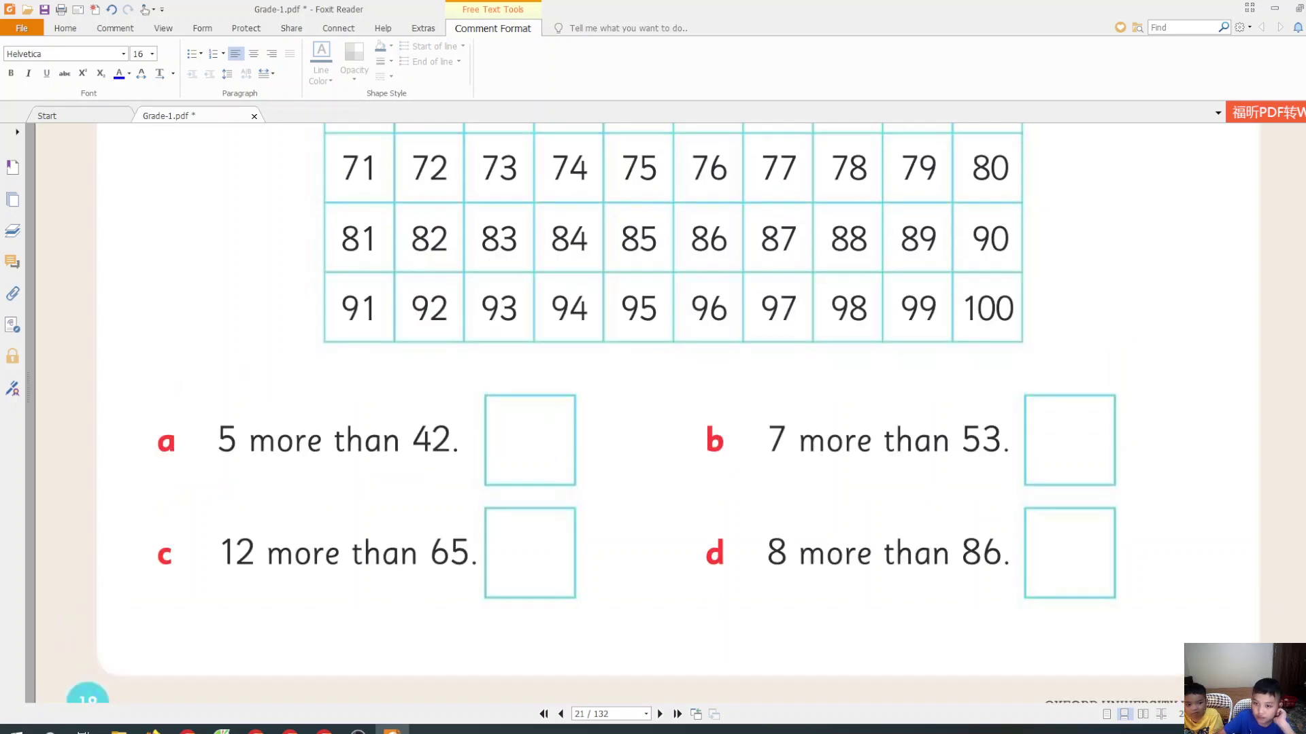
scroll(653, 408, "up", 2)
scroll(653, 408, "up", 2)
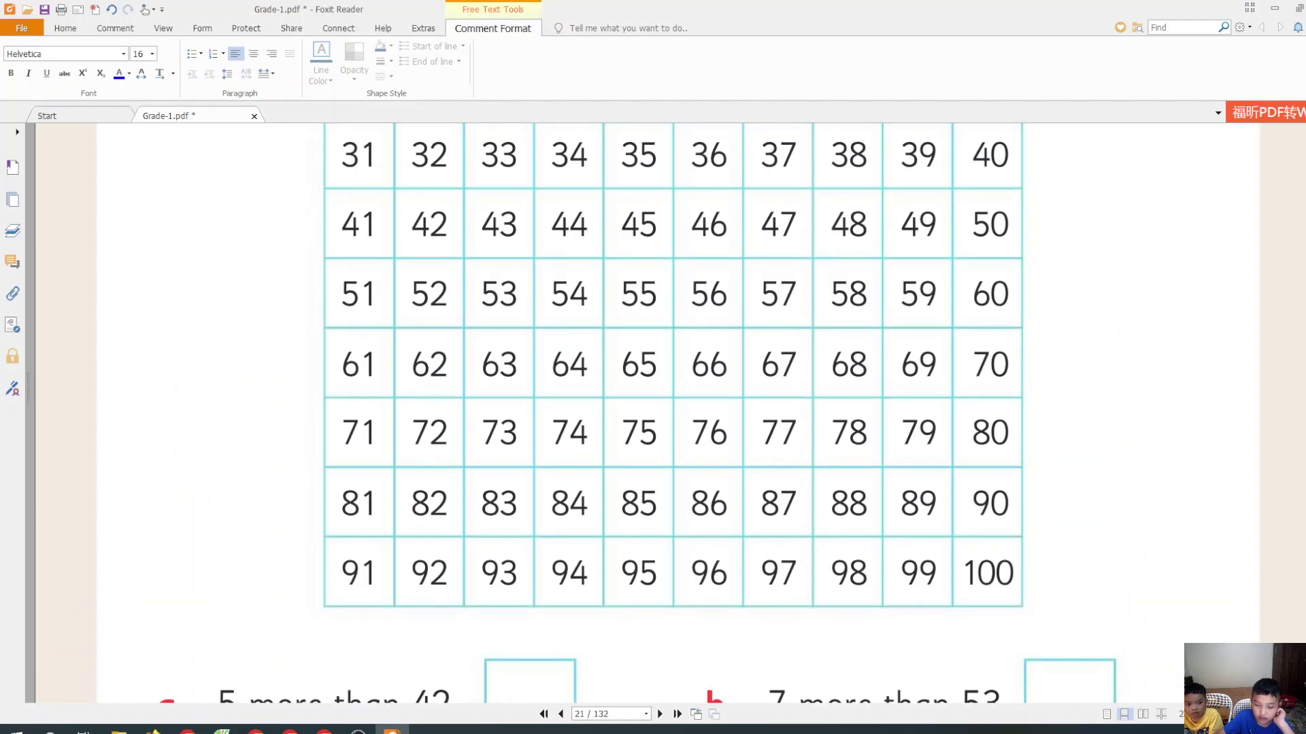
- Place a Typewriter entry in question a's box, '5 more than 42'
left_click(509, 681)
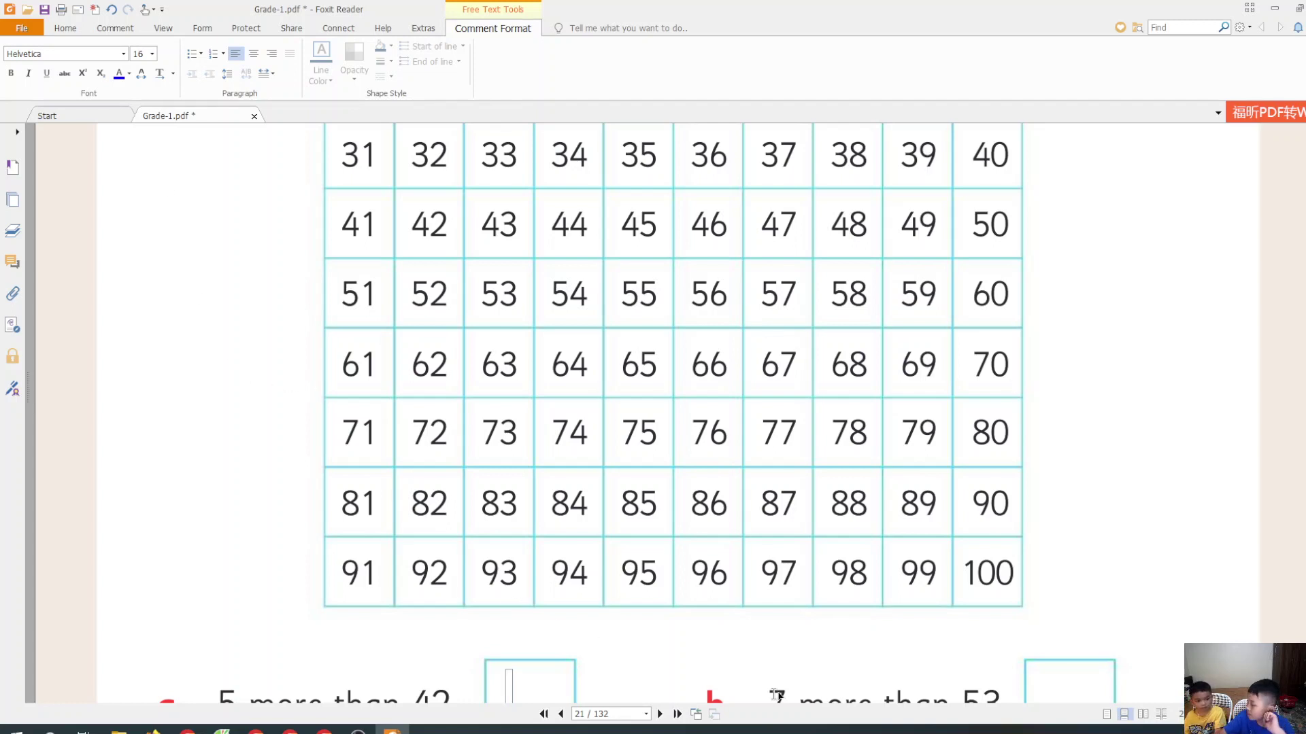
scroll(1002, 694, "down", 1)
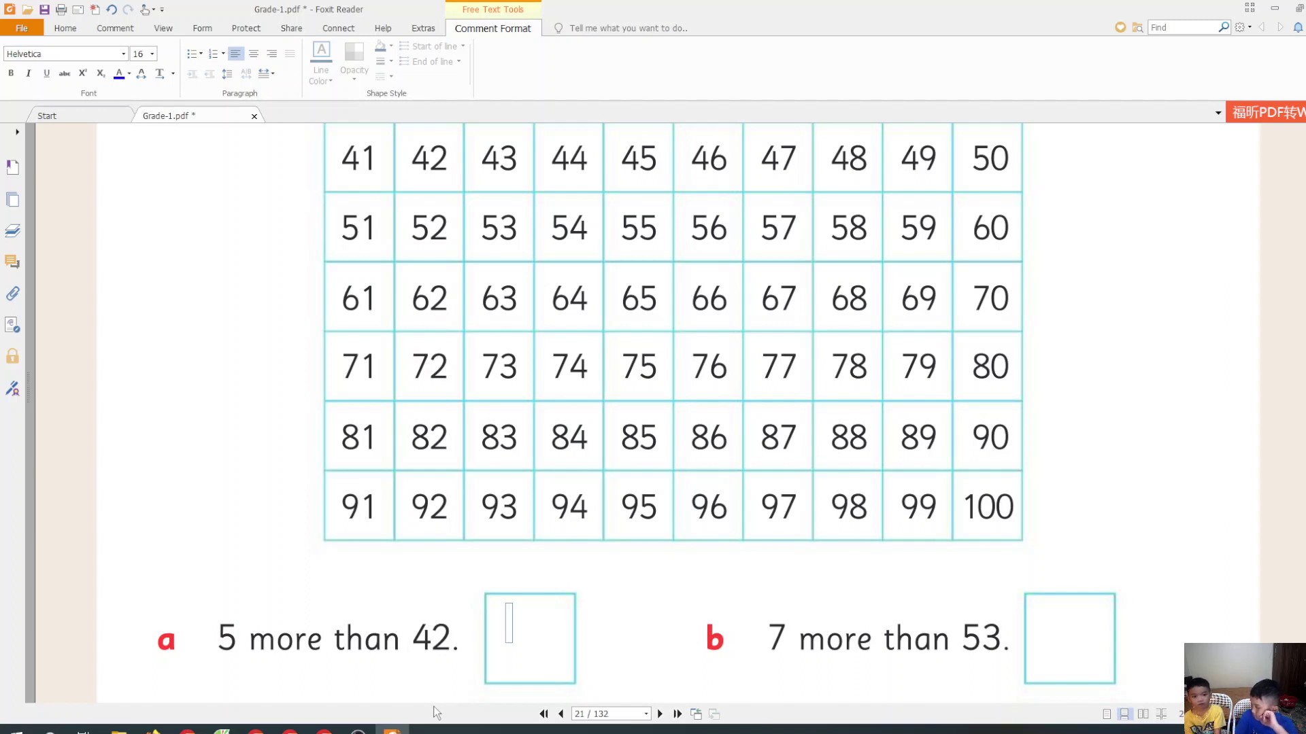
type("4")
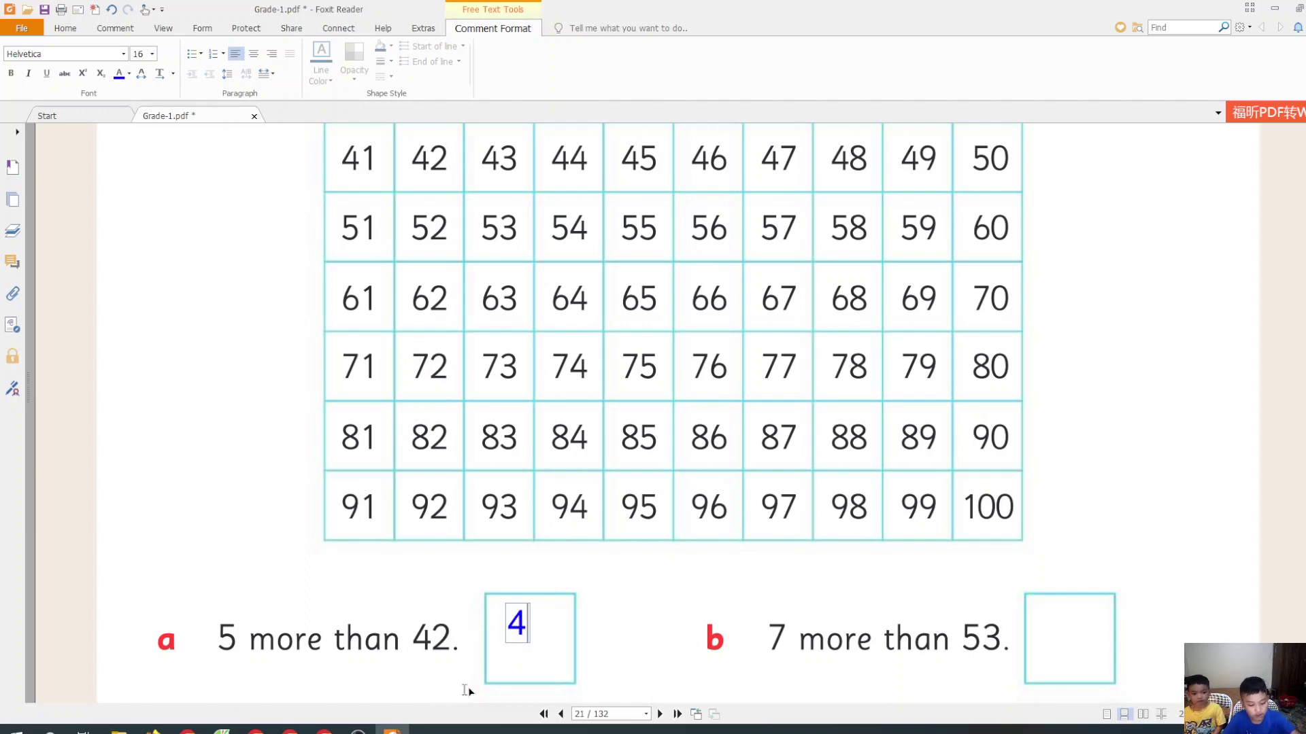
type("7")
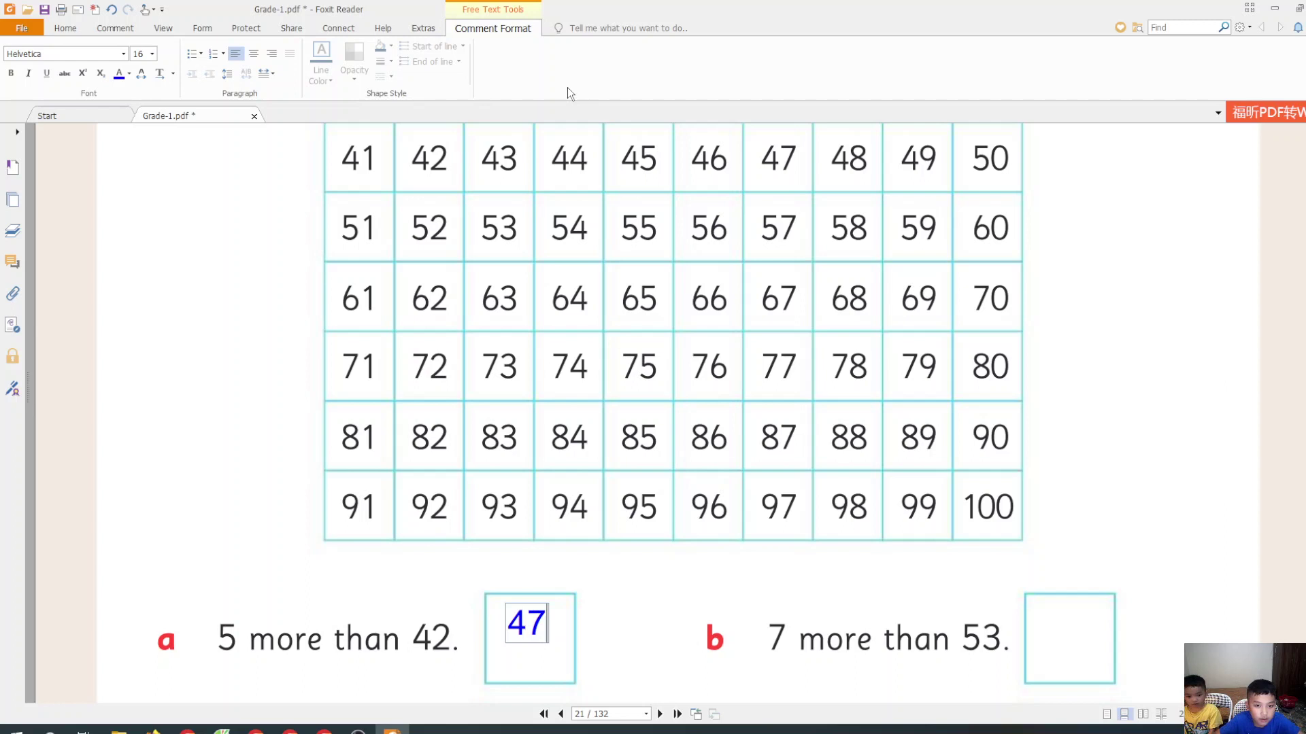
- Highlight hundred-square cell 47 in cyan with Area Highlight
left_click(114, 28)
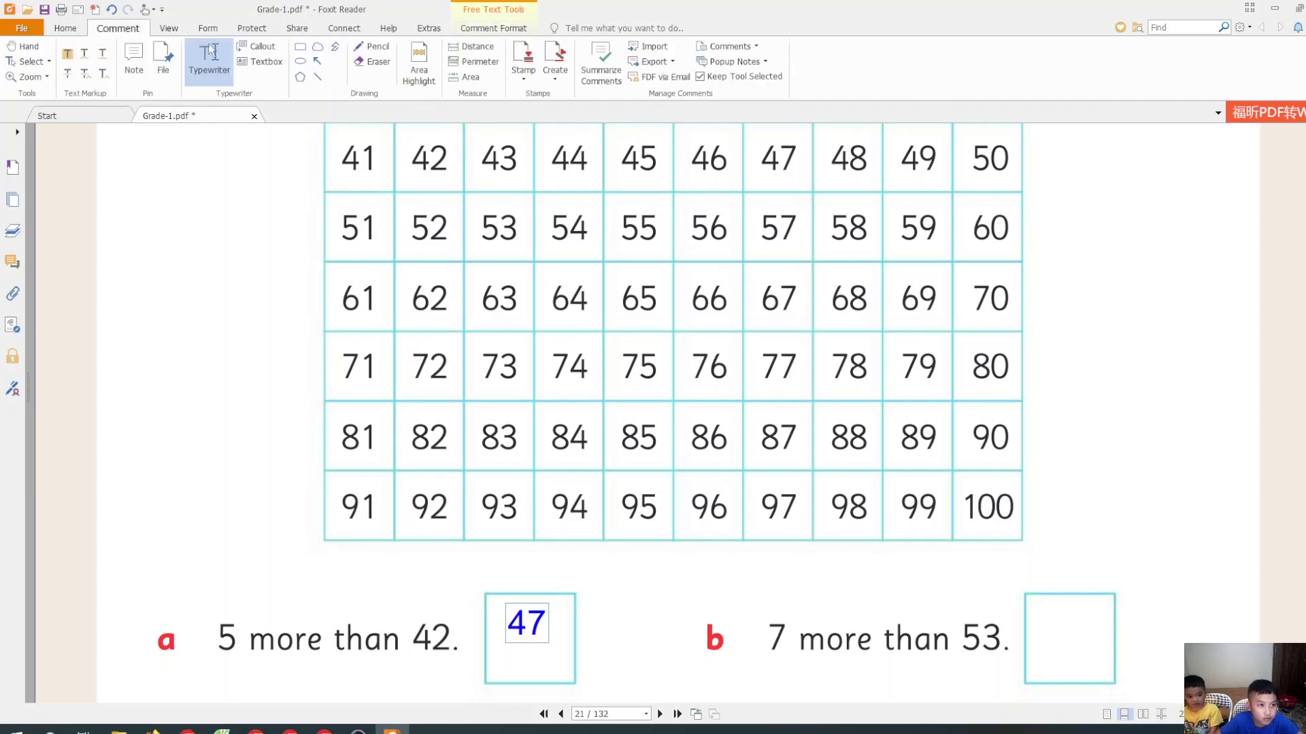
left_click(426, 67)
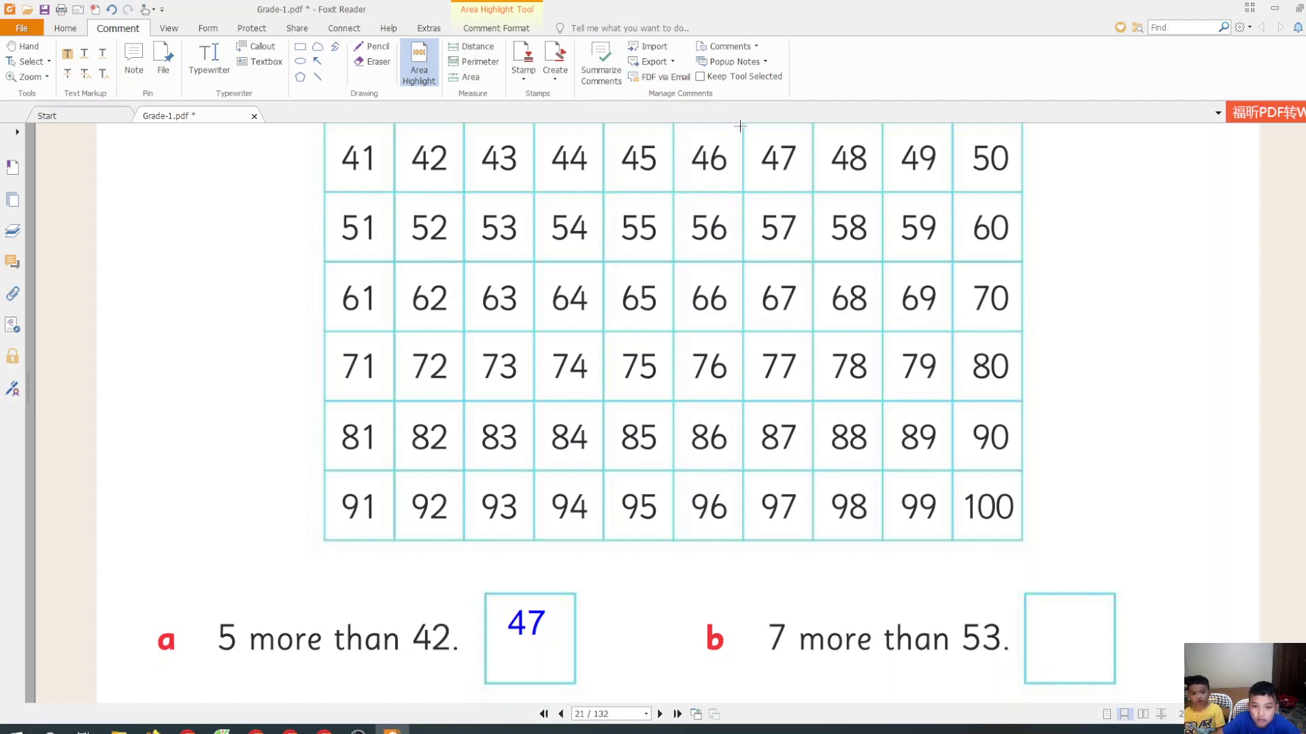
left_click_drag(746, 126, 811, 190)
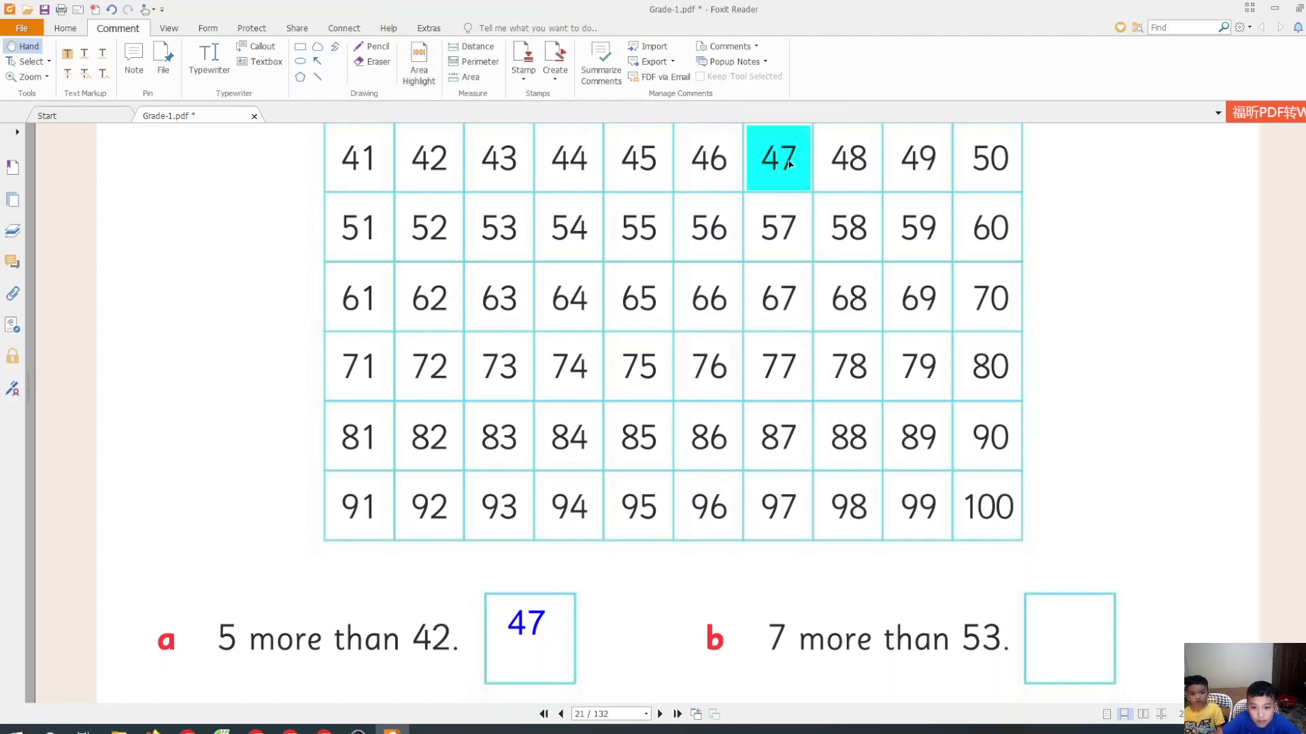
scroll(646, 652, "down", 3)
scroll(542, 559, "down", 1)
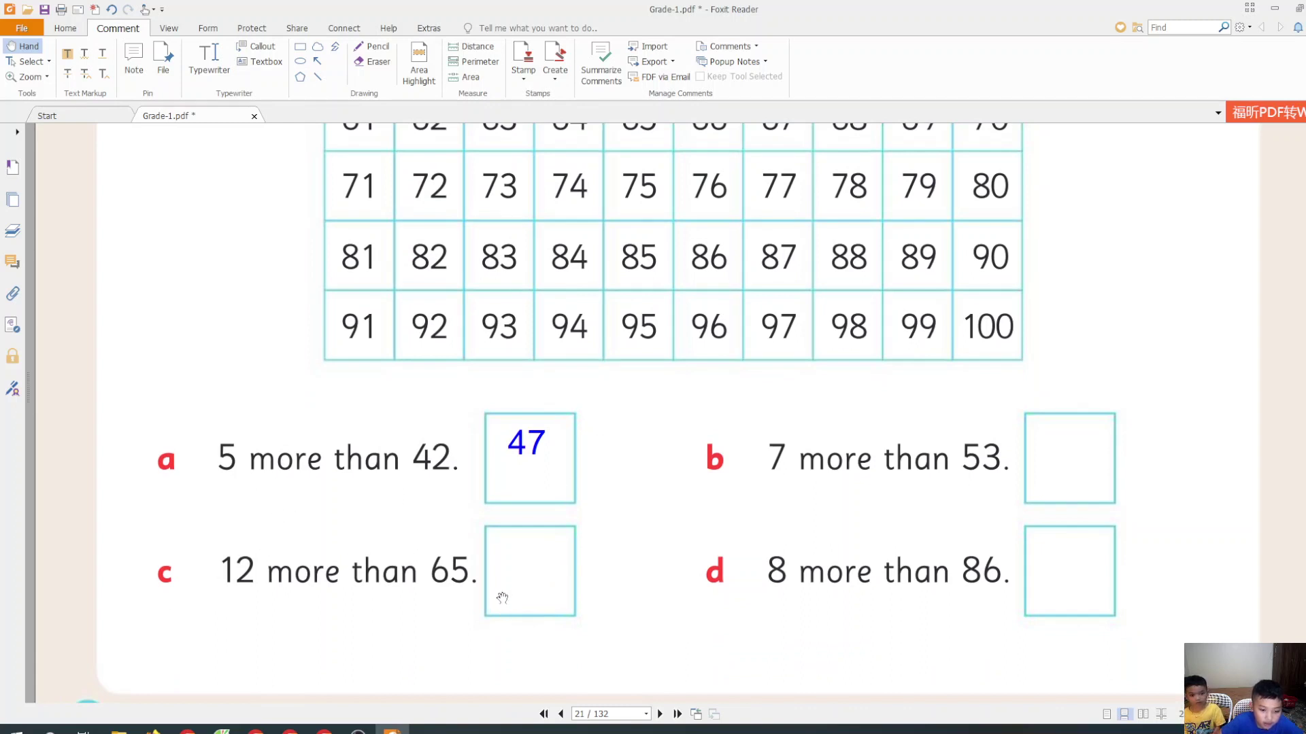
- Enter the typed answer 60 in question b's box
left_click(209, 59)
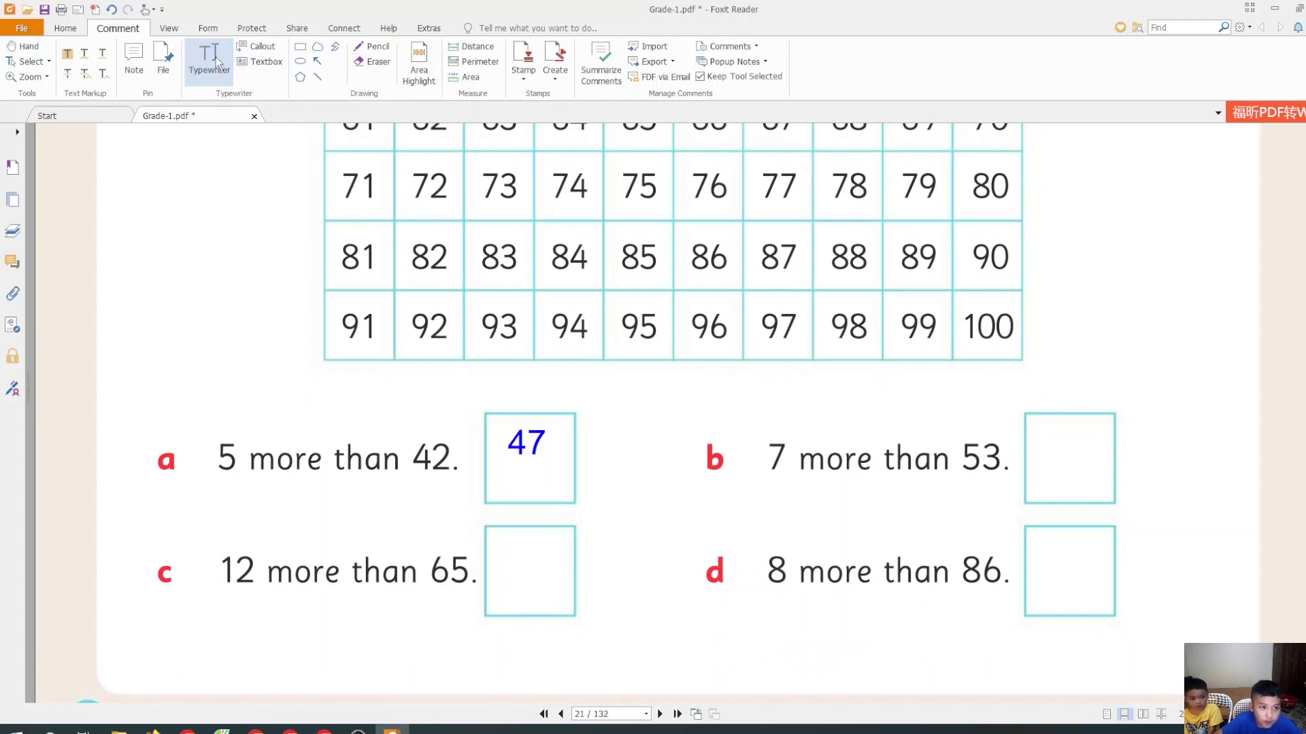
left_click(515, 572)
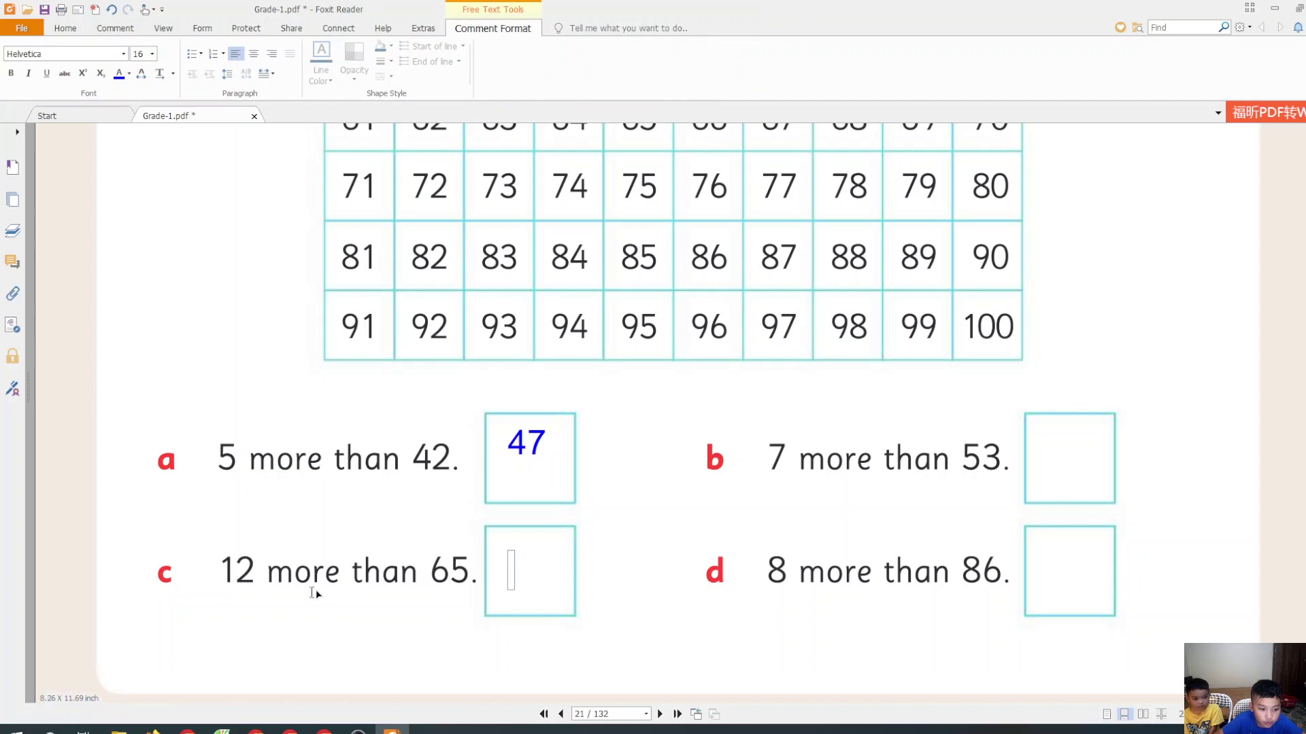
left_click(1051, 443)
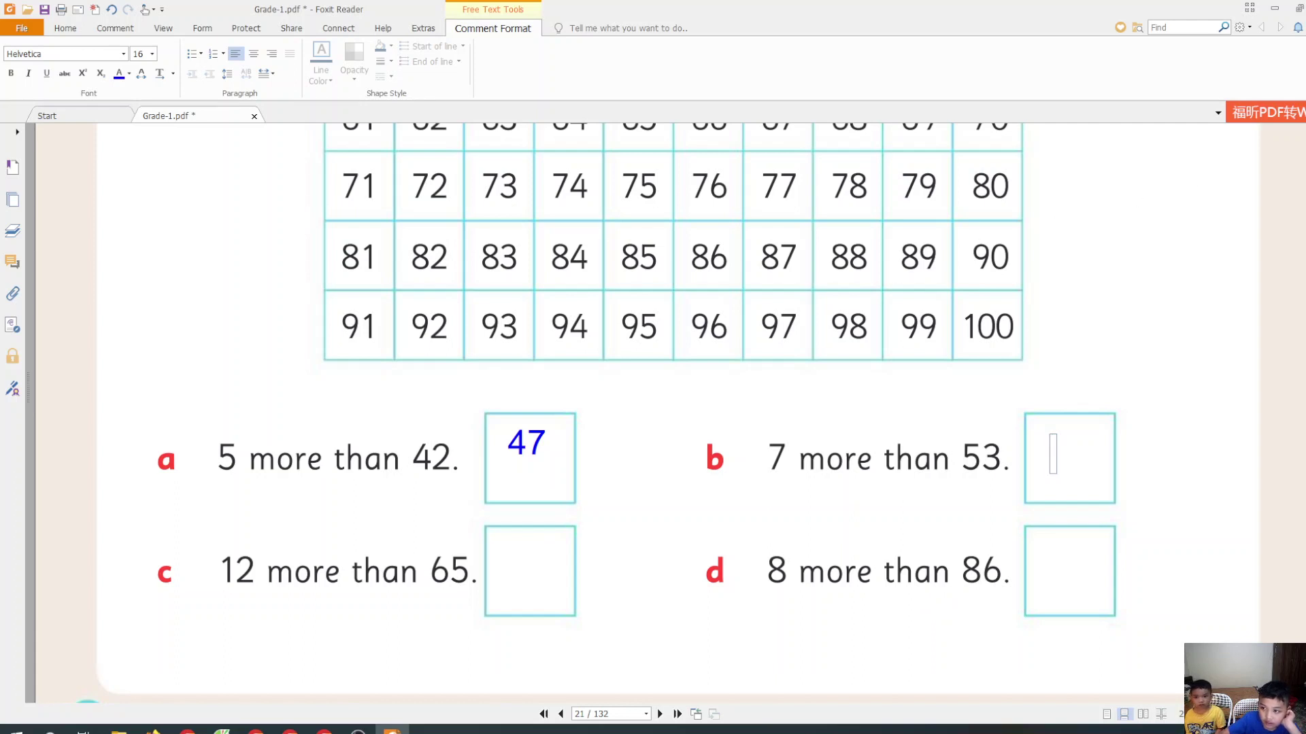
scroll(1188, 252, "up", 1)
type("6")
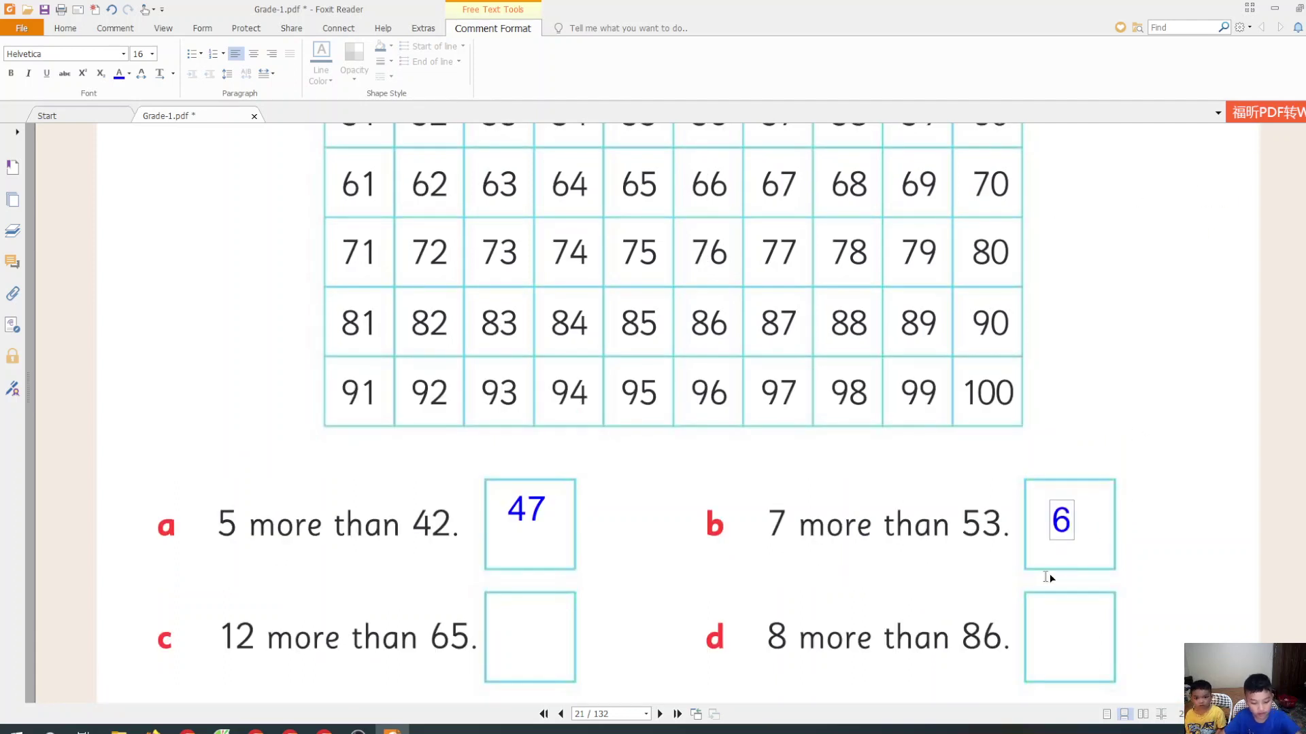
type("0")
- Highlight hundred-square cell 60 in cyan with Area Highlight
left_click(118, 30)
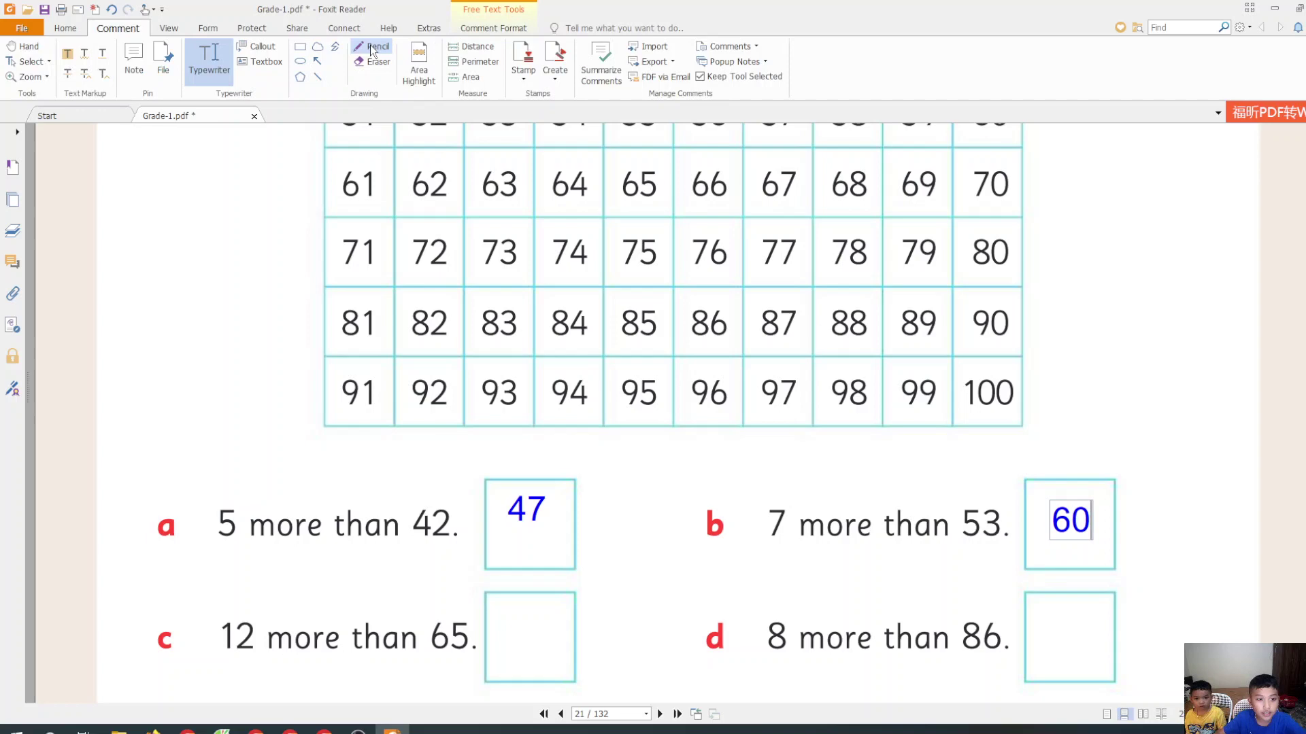
left_click(427, 60)
scroll(674, 409, "up", 1)
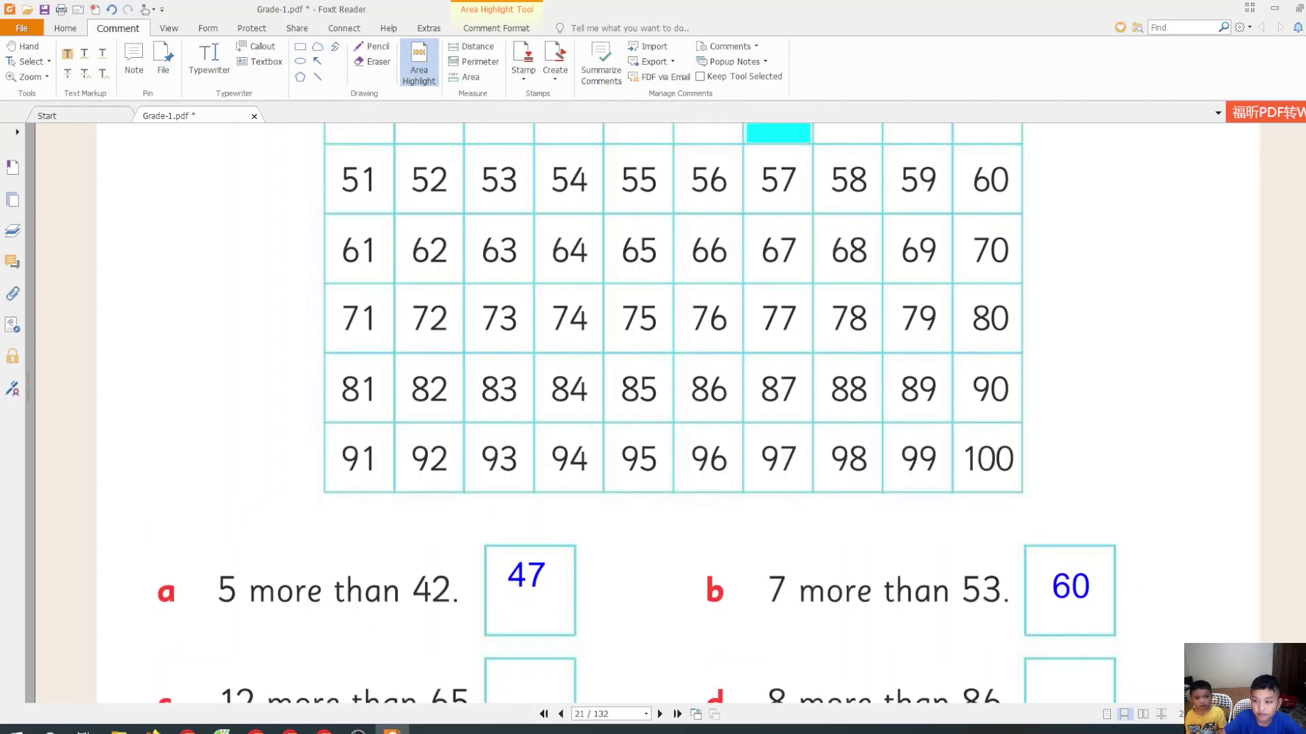
scroll(674, 408, "up", 3)
scroll(673, 408, "up", 1)
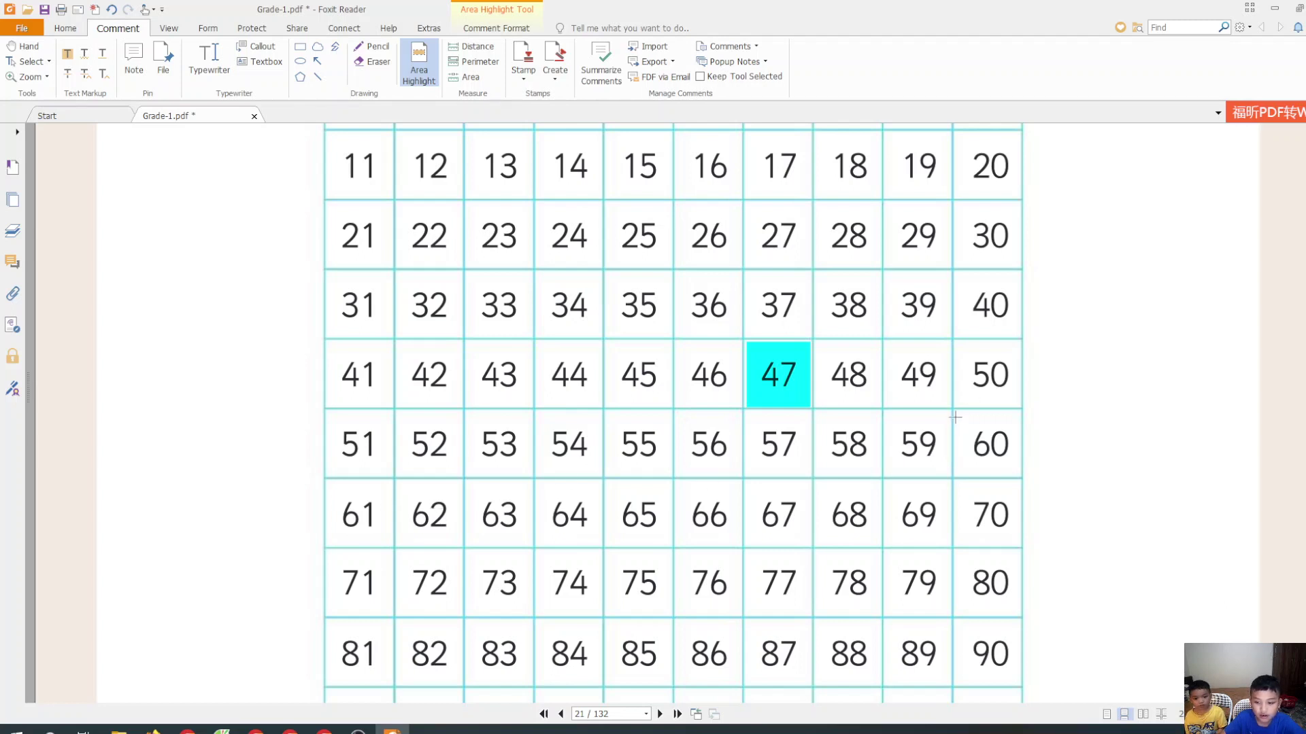
left_click_drag(955, 416, 1020, 477)
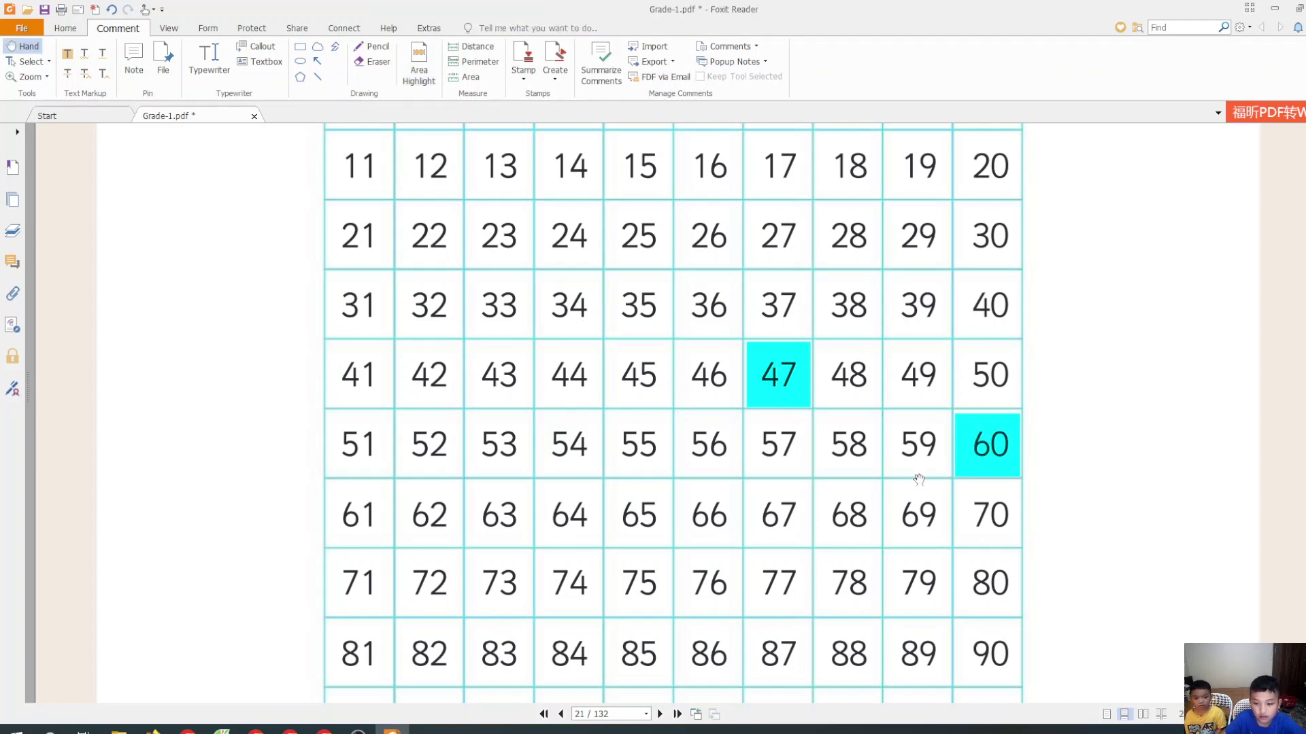
scroll(755, 523, "down", 5)
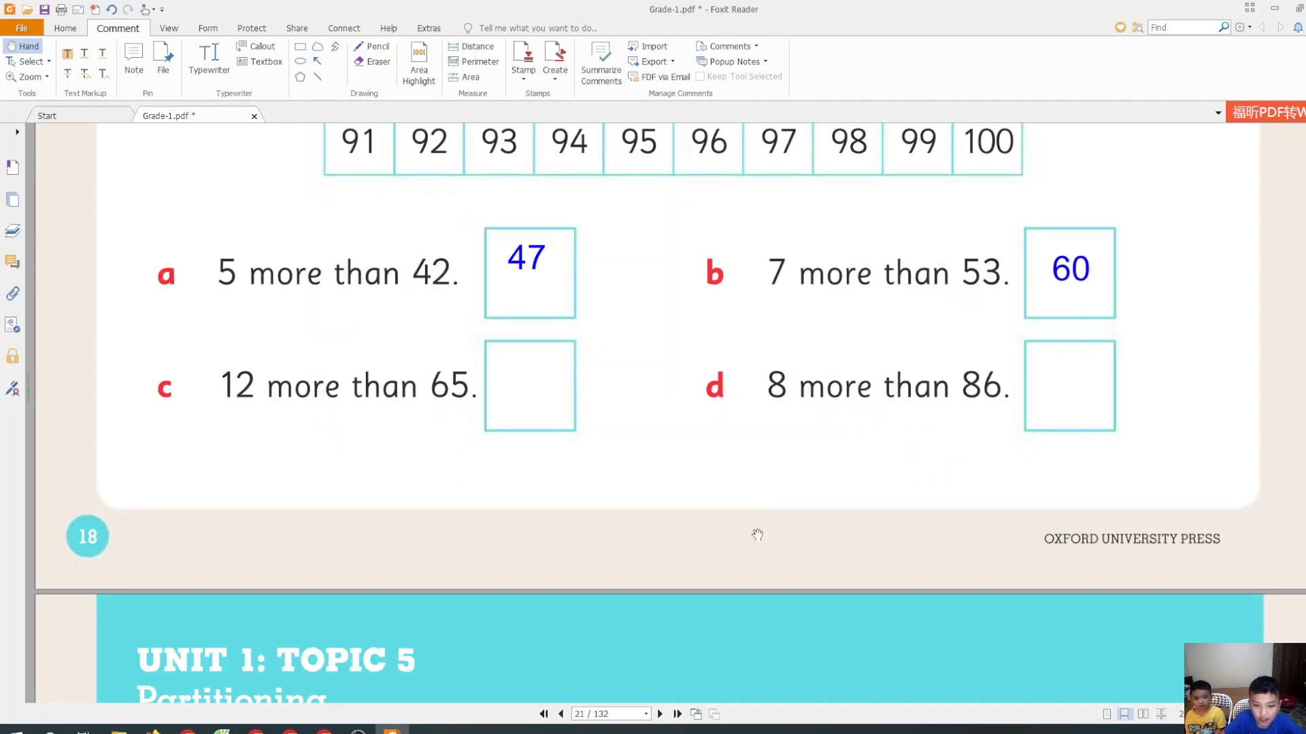
- Type 77 into answer box c, '12 more than 65'
left_click(209, 53)
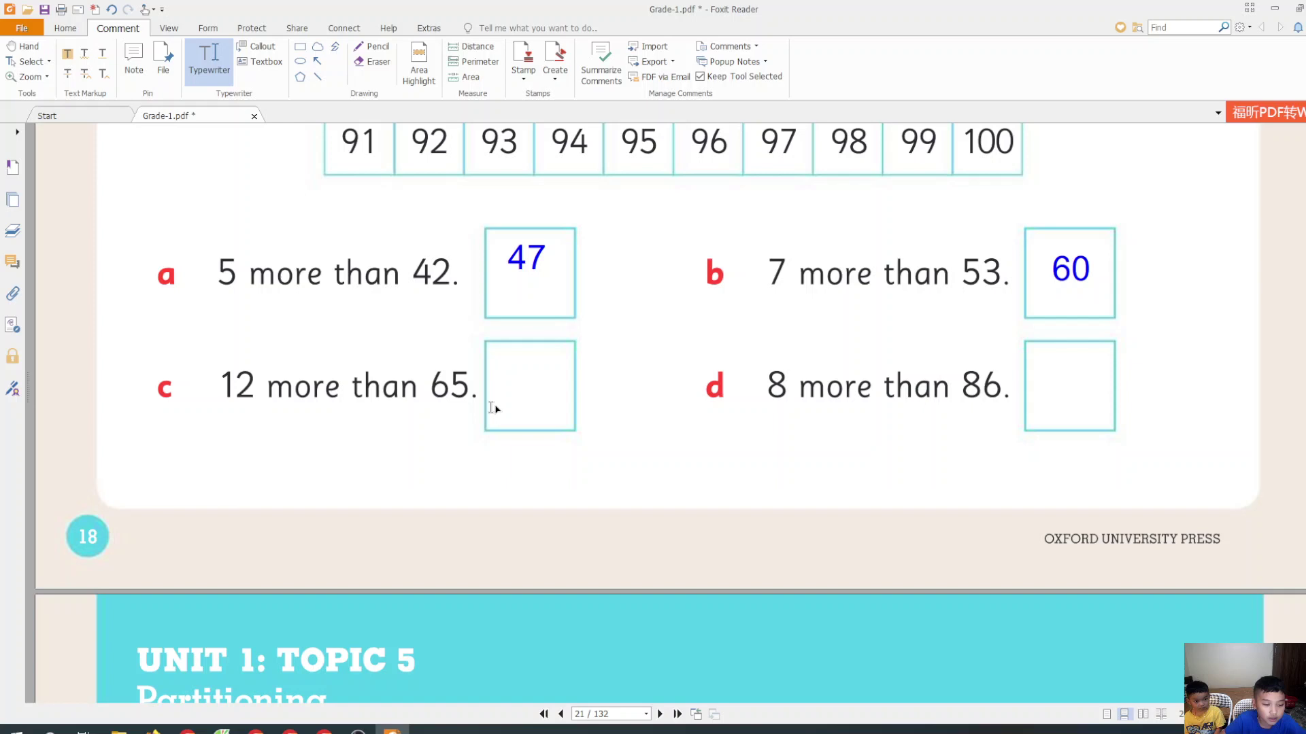
left_click(514, 380)
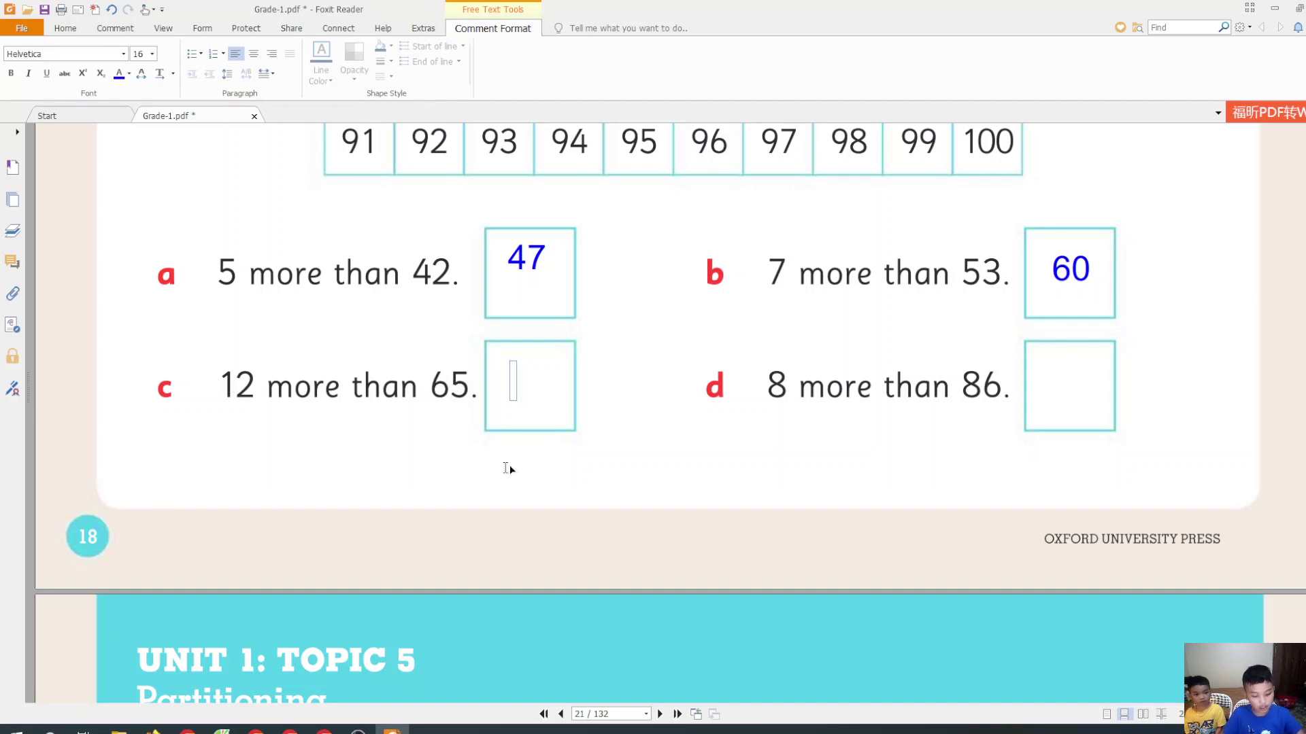
type("77")
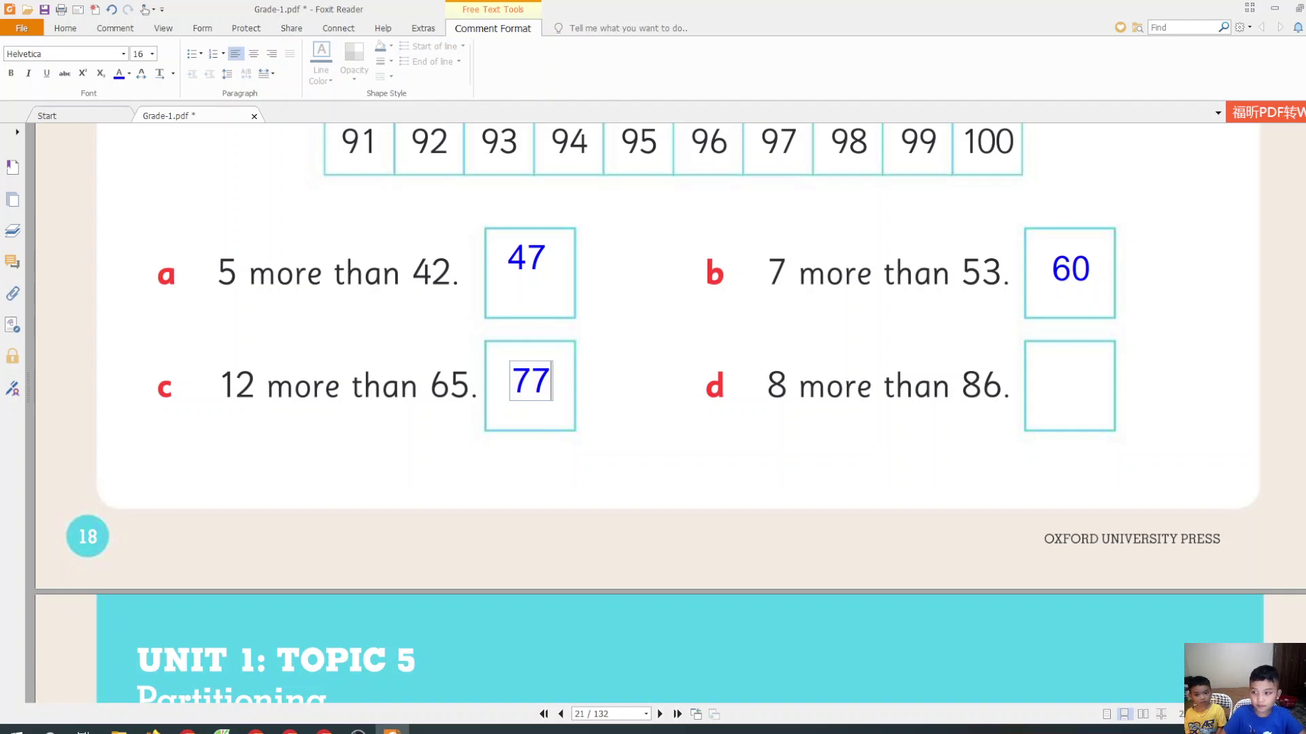
scroll(648, 414, "up", 2)
scroll(647, 413, "up", 1)
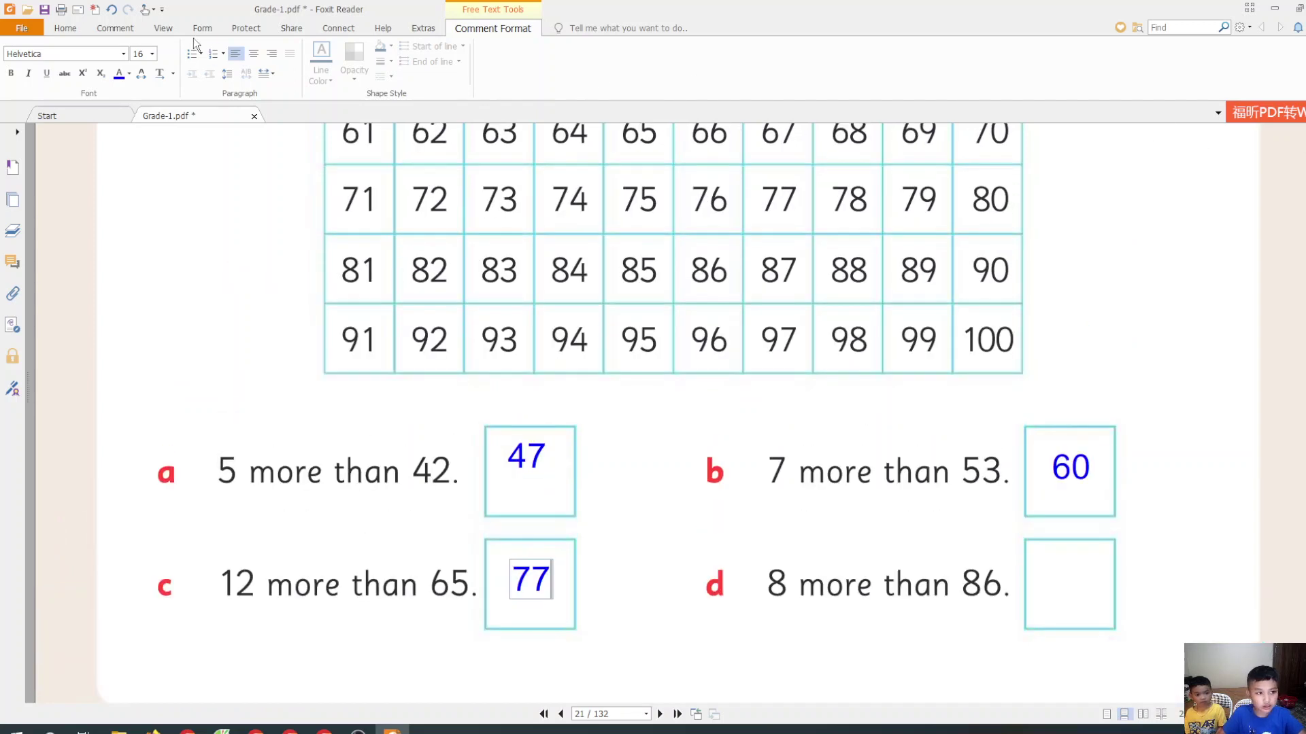
- Highlight hundred-square cell 77 in cyan with Area Highlight
left_click(118, 29)
left_click(420, 63)
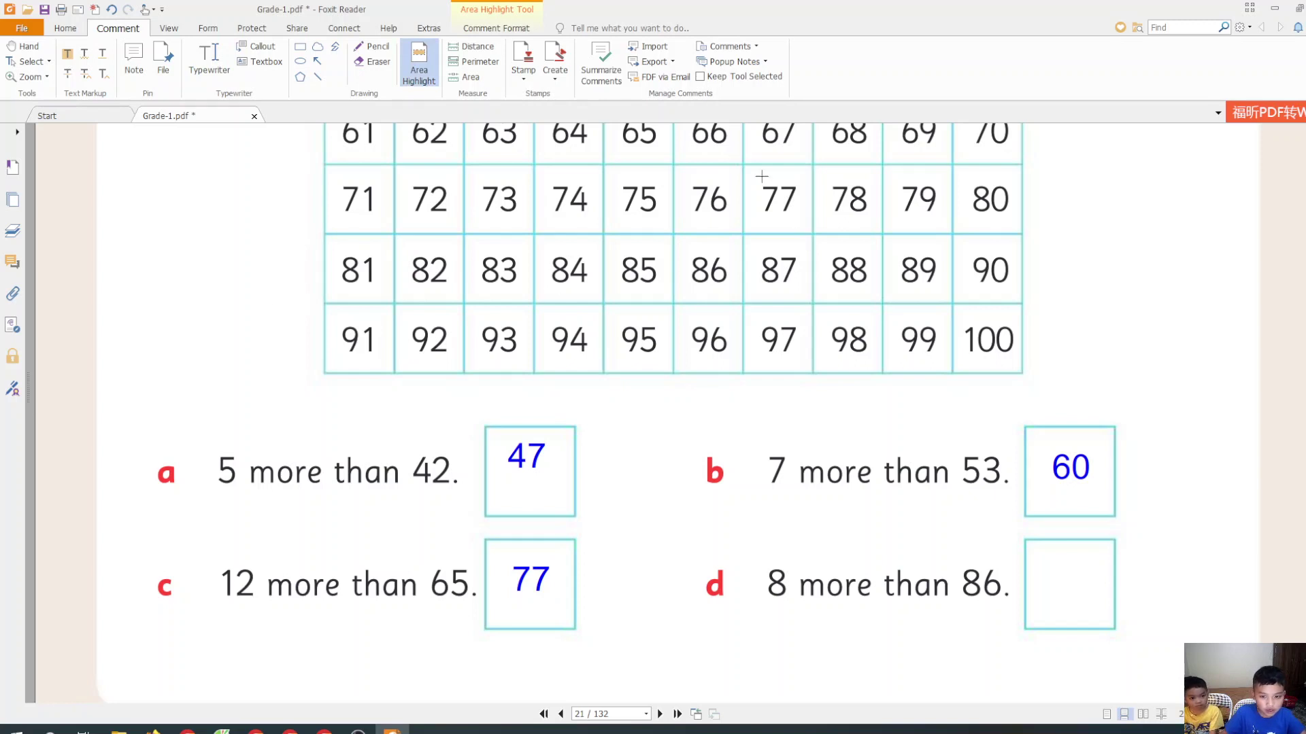
left_click_drag(754, 170, 813, 234)
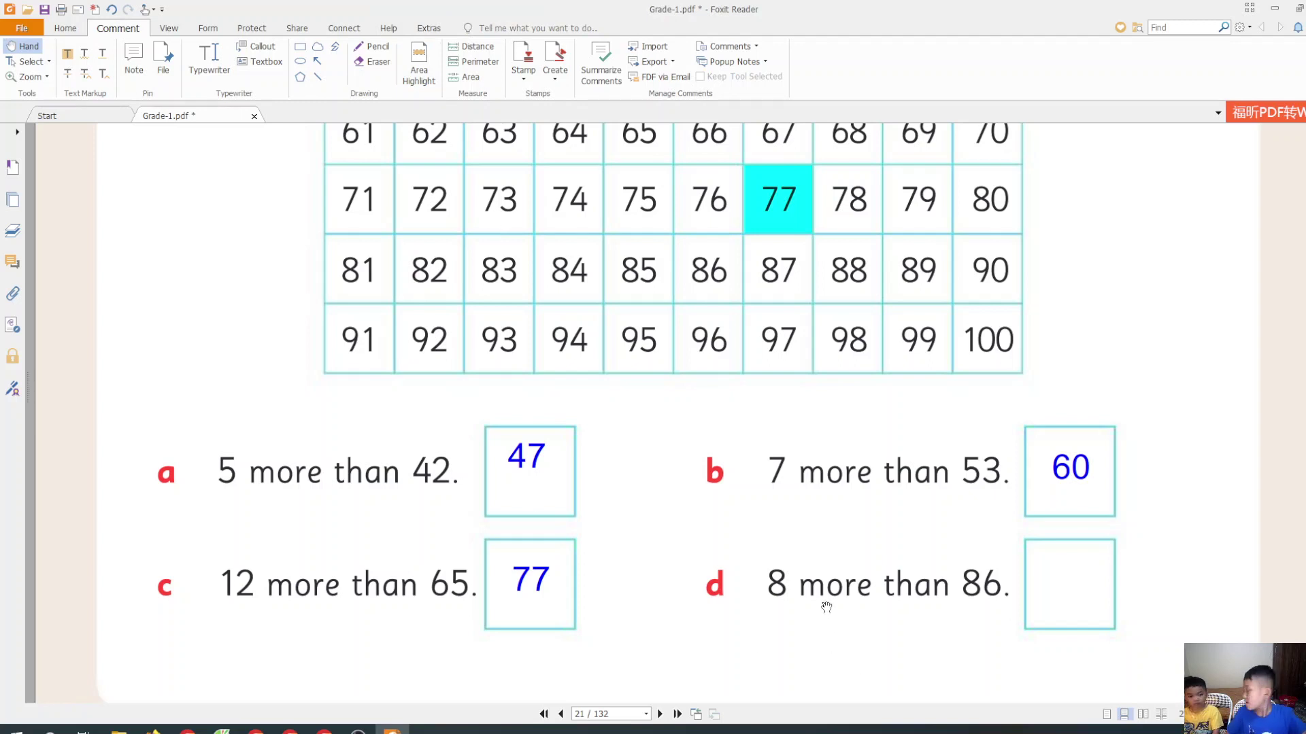
- Type 94 in answer box d and highlight cell 94 in cyan
left_click(218, 52)
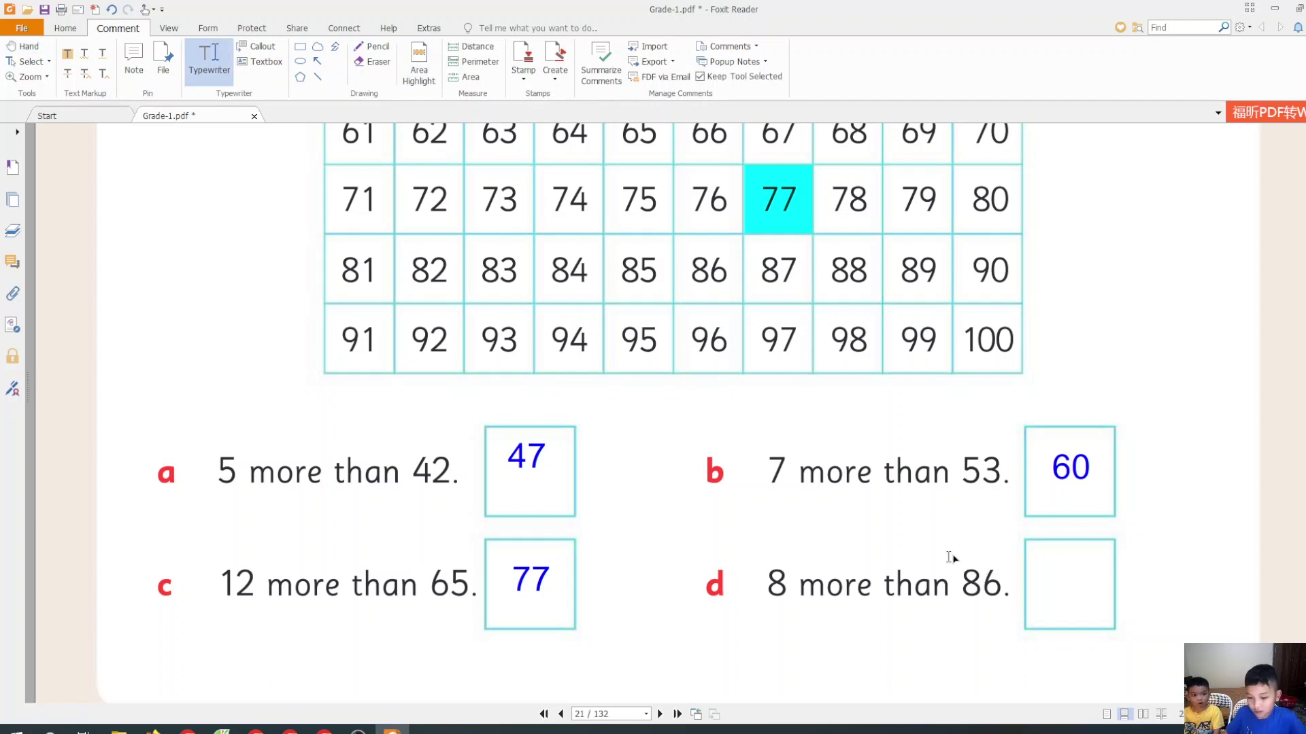
left_click(1046, 580)
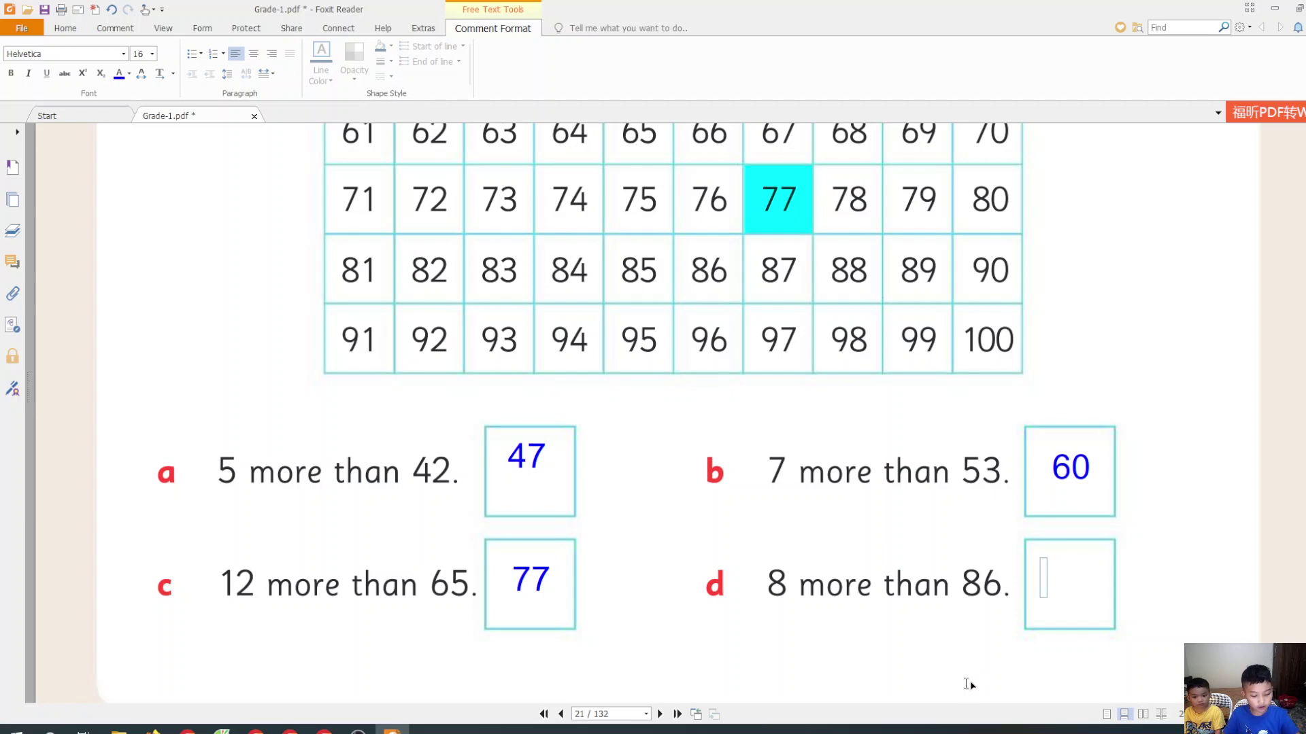
type("94")
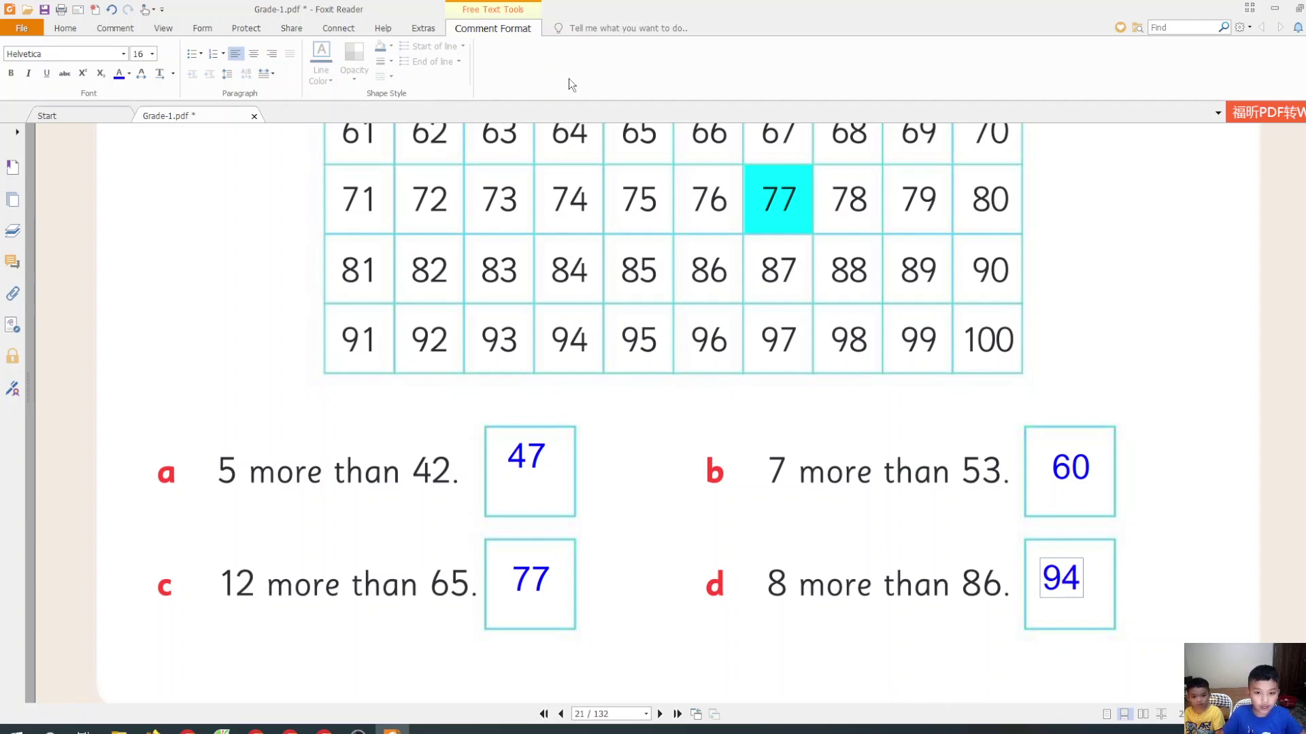
left_click(113, 29)
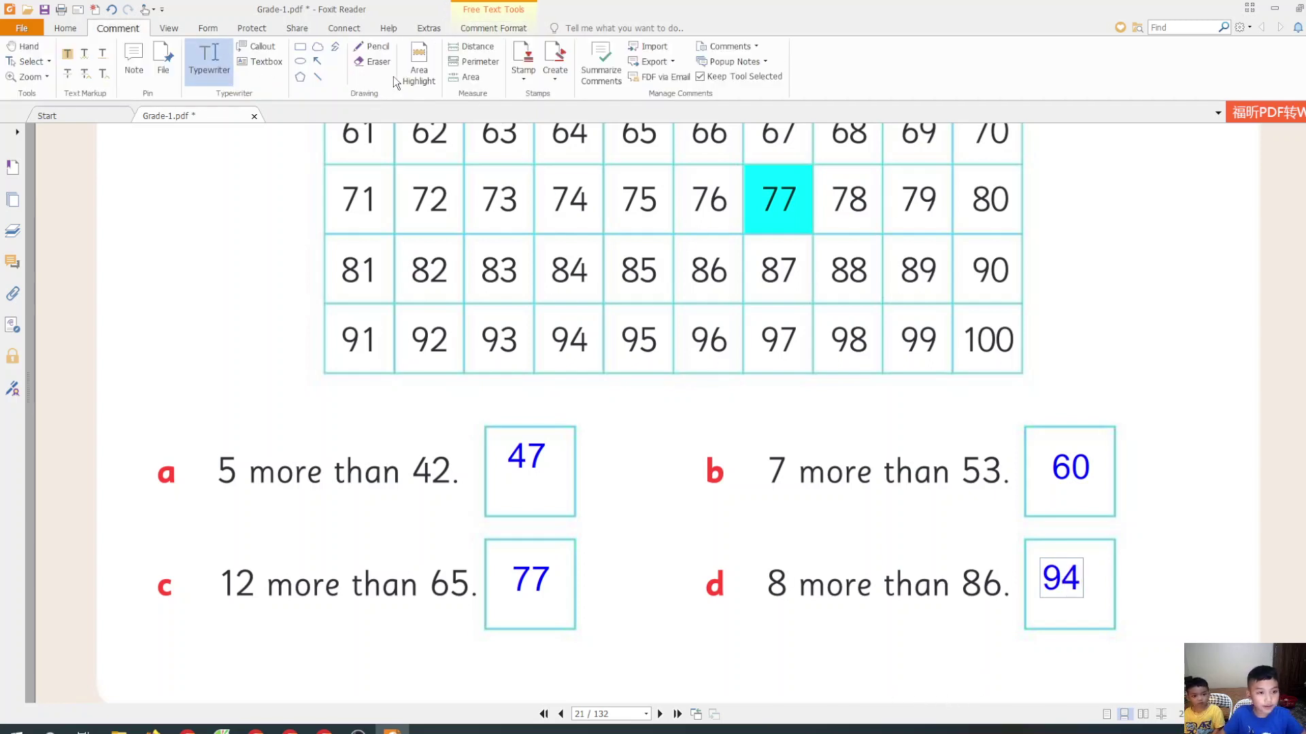
left_click(413, 72)
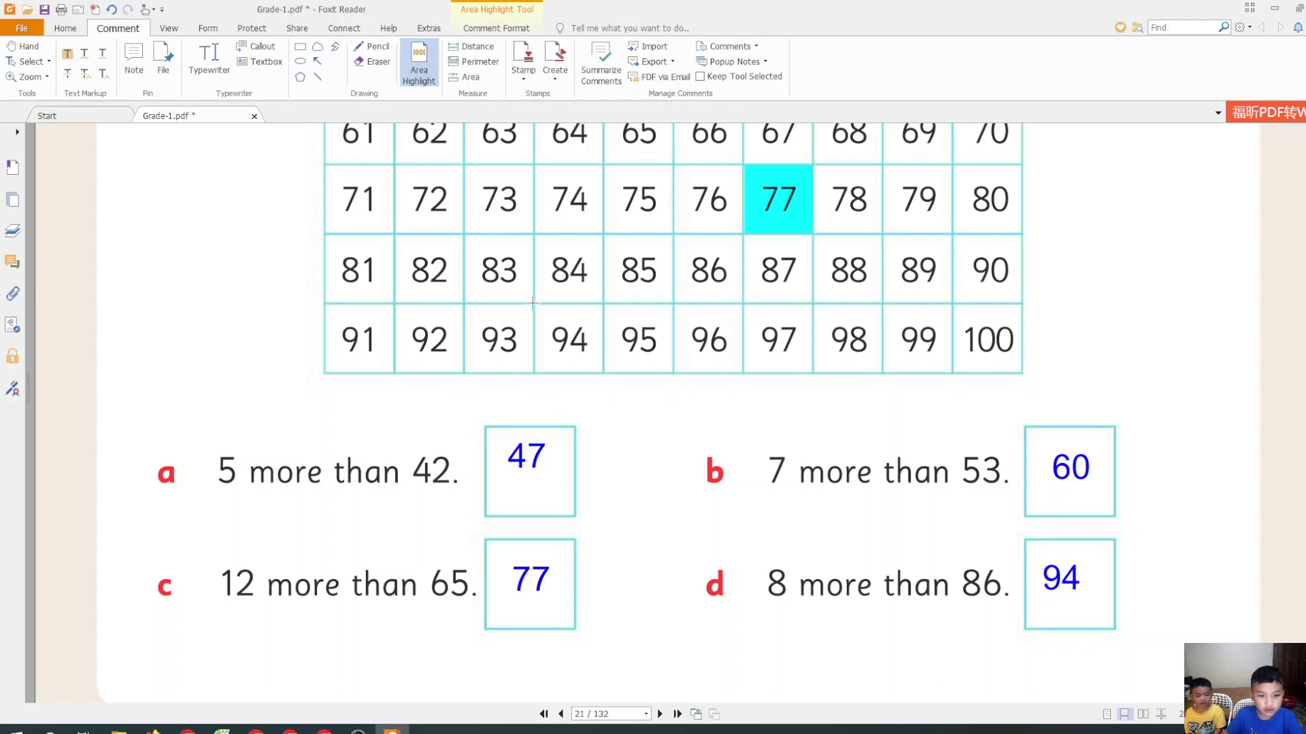
left_click_drag(535, 304, 605, 374)
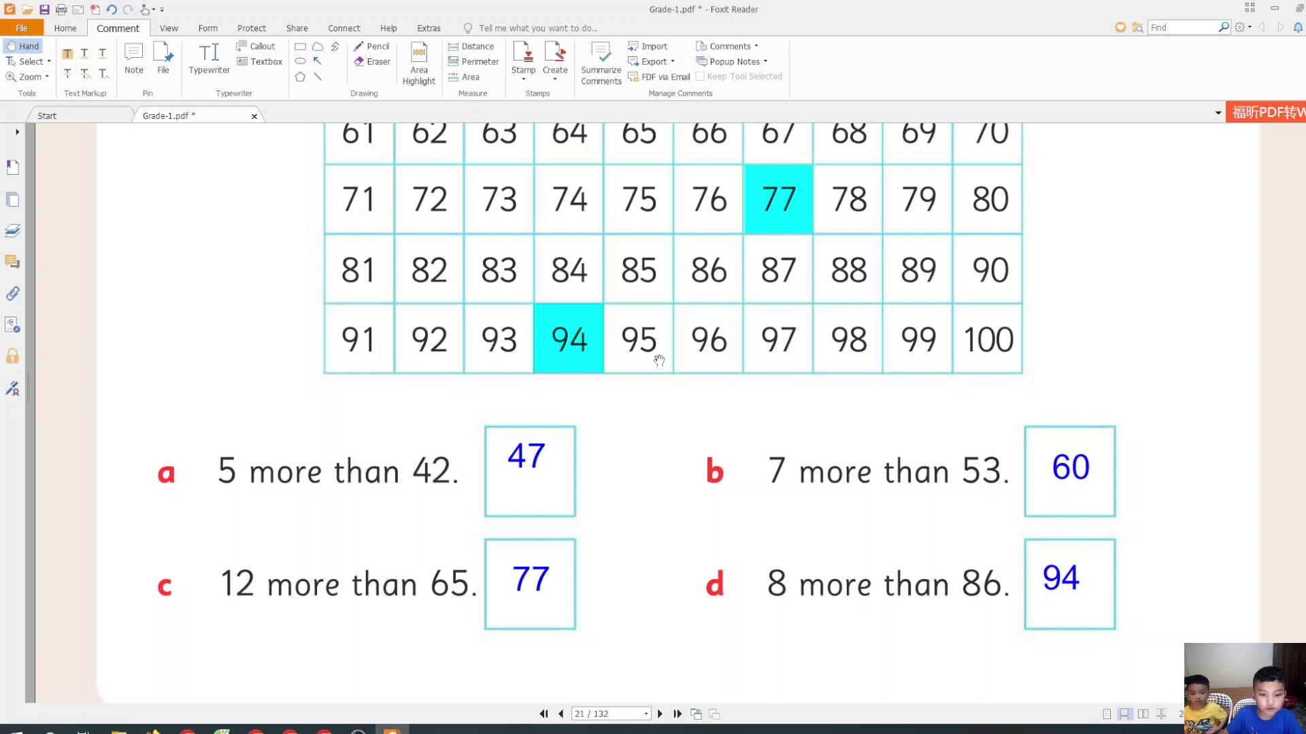
scroll(657, 506, "up", 2)
scroll(634, 604, "up", 2)
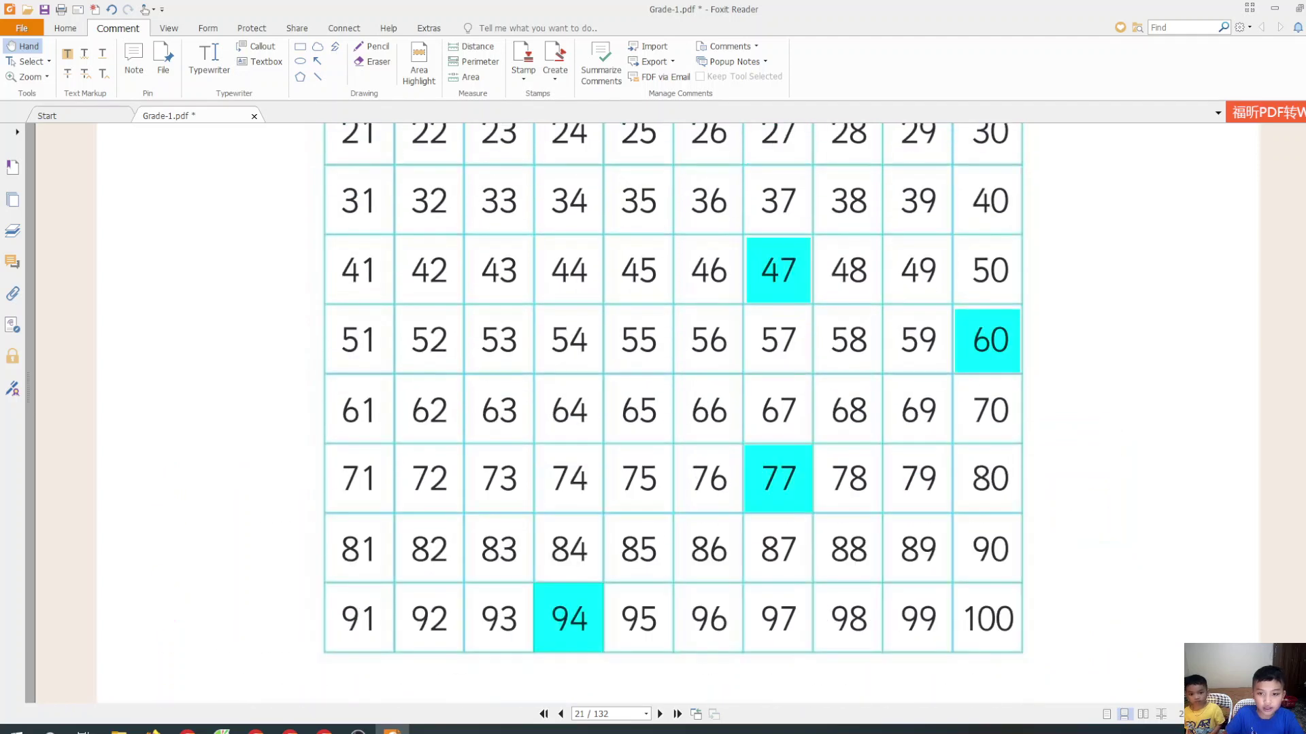
scroll(707, 670, "down", 3)
scroll(681, 672, "up", 2)
scroll(680, 671, "down", 2)
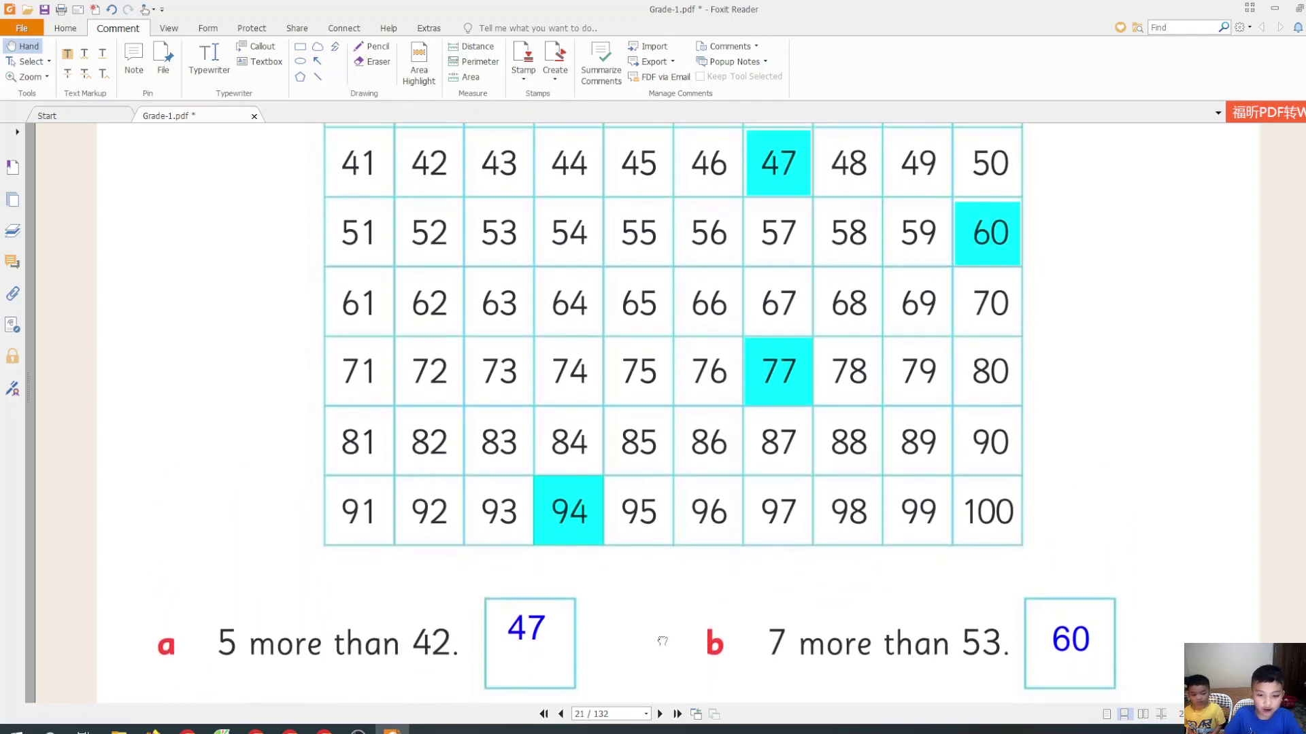
scroll(796, 429, "up", 2)
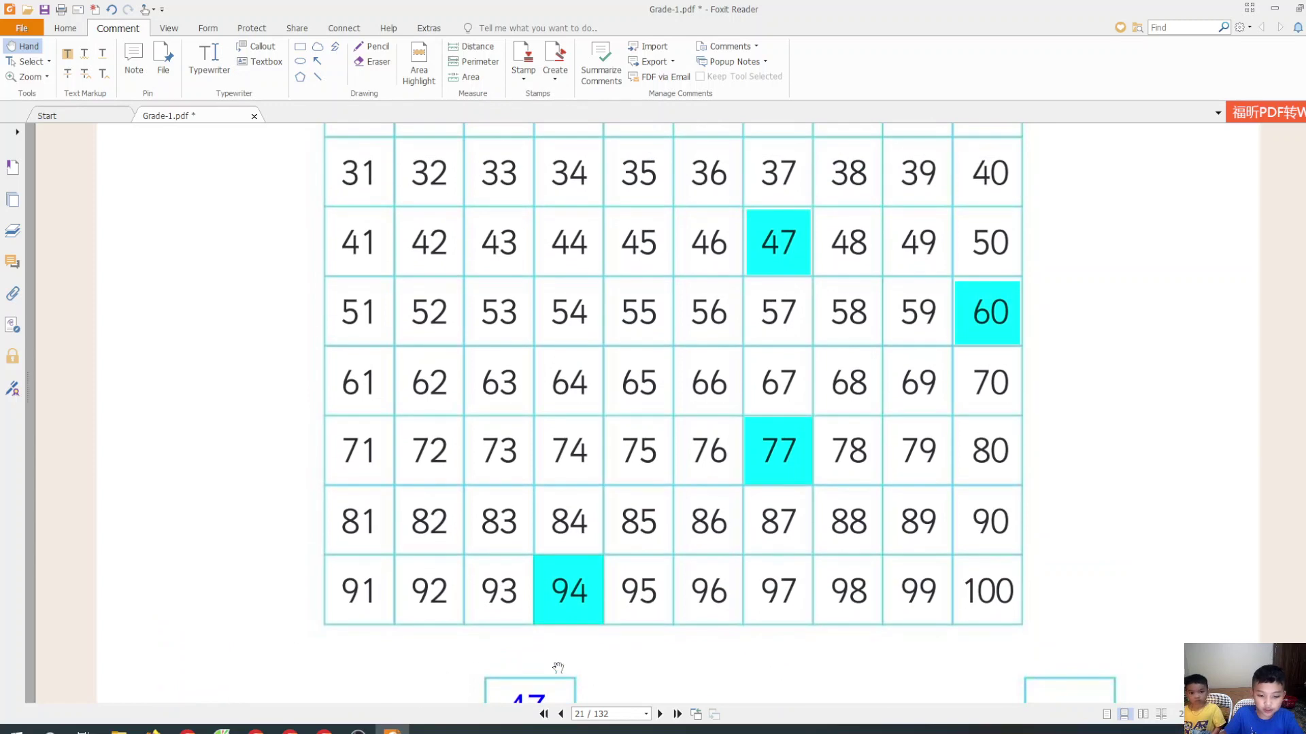
scroll(561, 663, "down", 1)
scroll(729, 295, "down", 4)
scroll(722, 531, "down", 5)
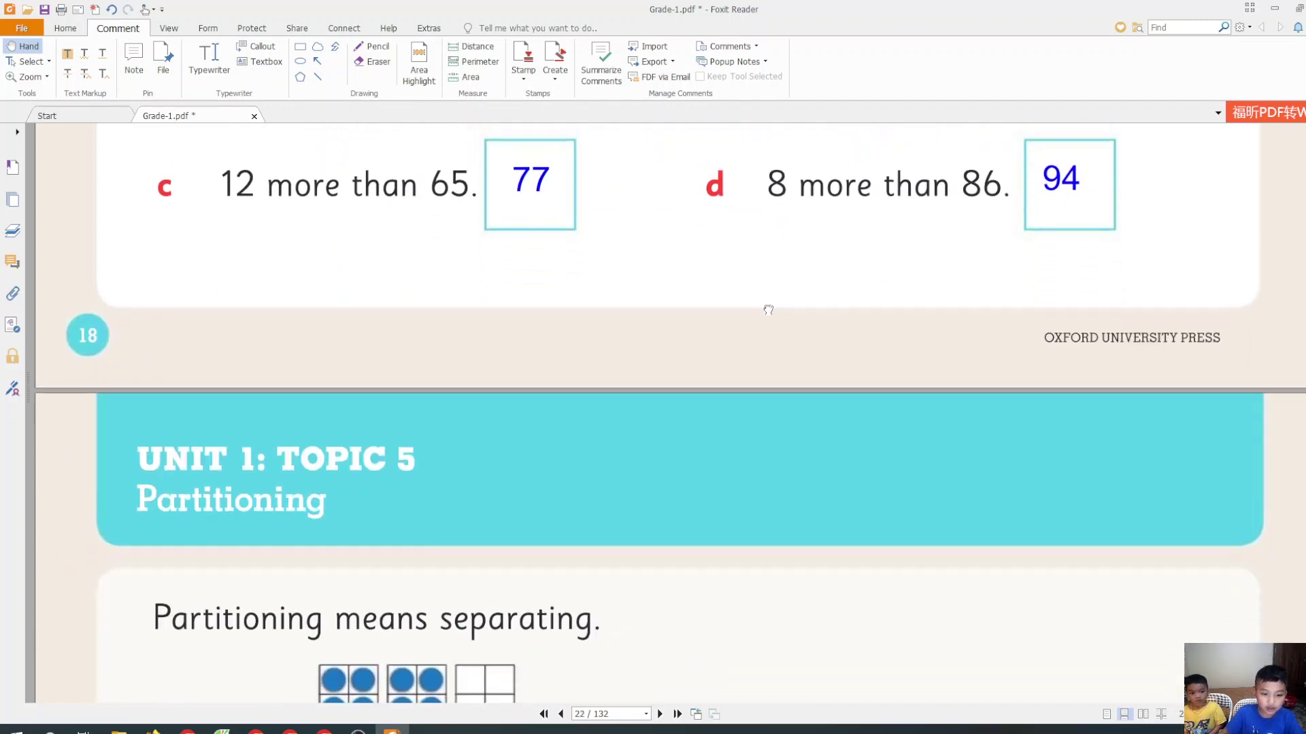
scroll(668, 650, "up", 8)
scroll(667, 636, "down", 2)
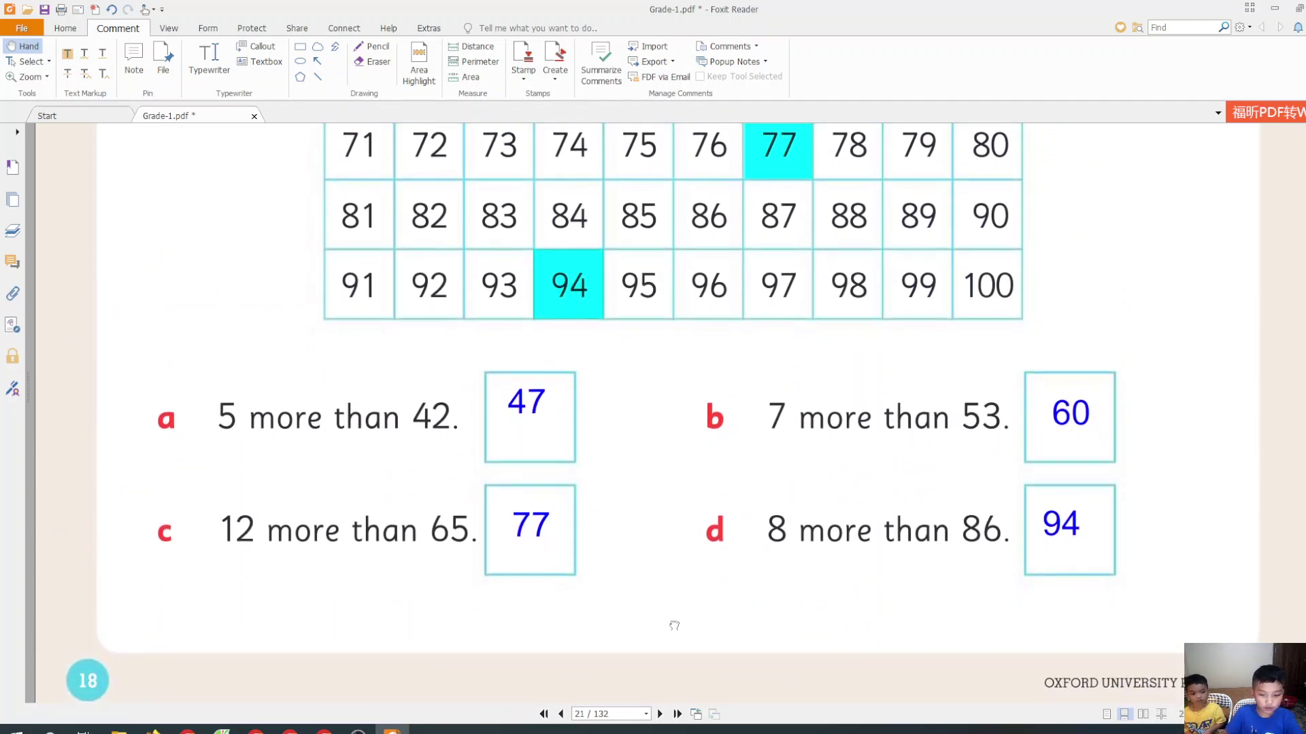